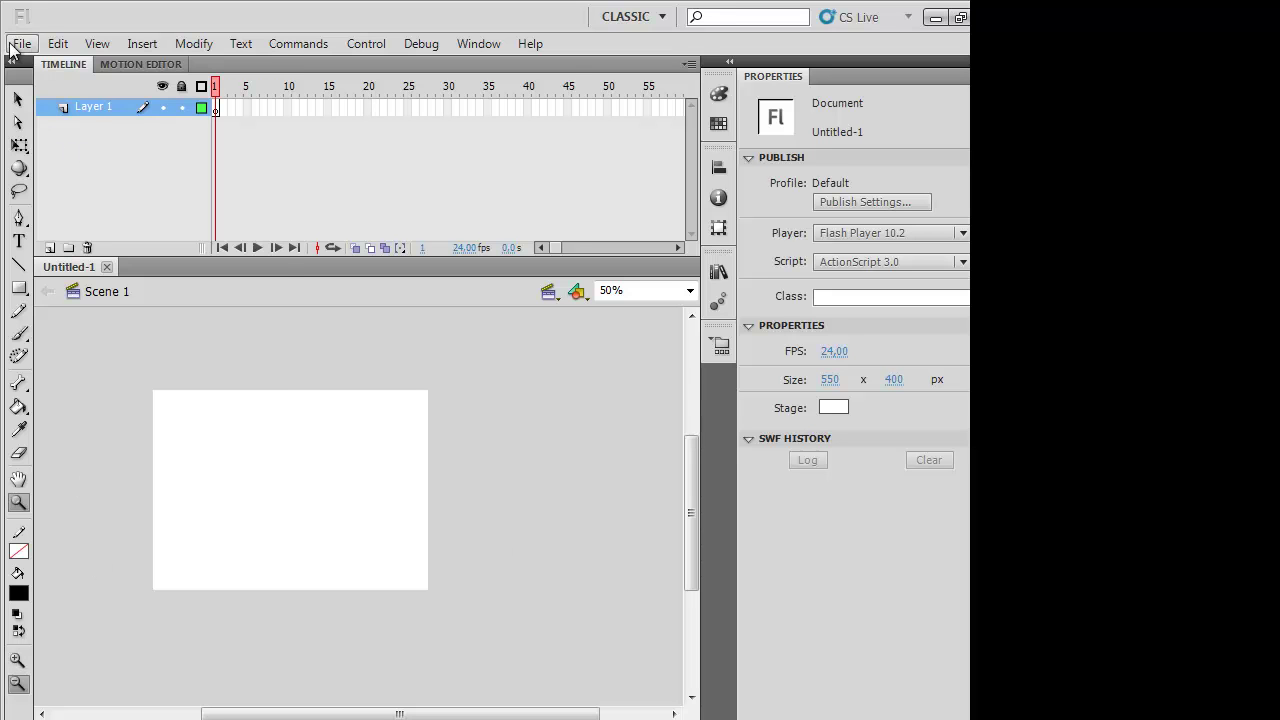
Step: Import the image sequence starting with sketch1 from the linez Flash folder on the desktop to the stage
{"action": "left_click", "coordinate": [14, 48]}
{"action": "mouse_move", "coordinate": [63, 346]}
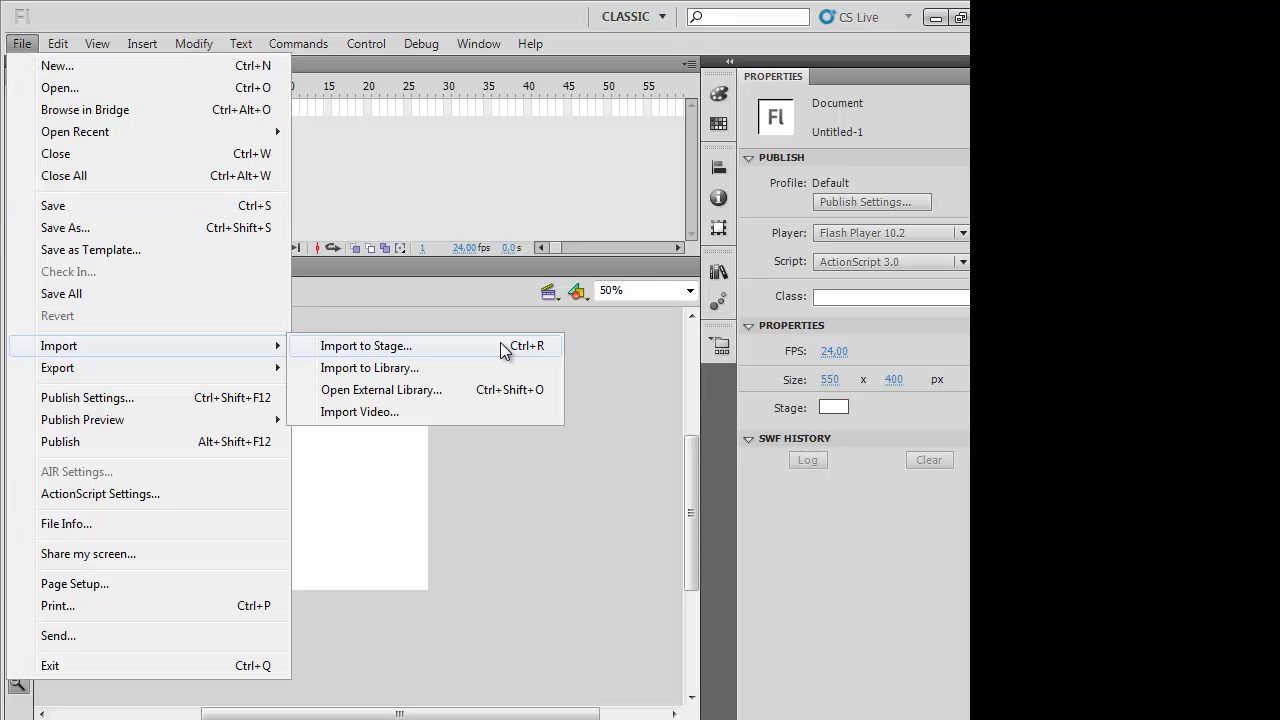
{"action": "left_click", "coordinate": [504, 346]}
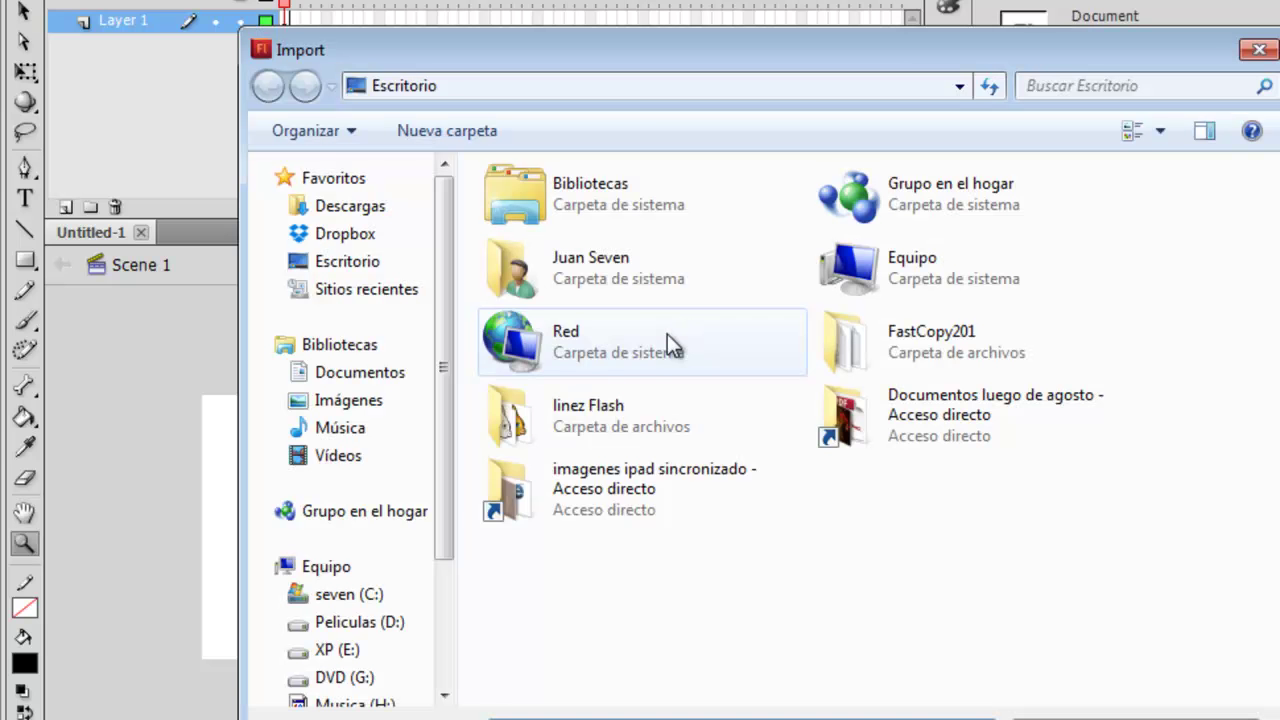
{"action": "double_click", "coordinate": [584, 417]}
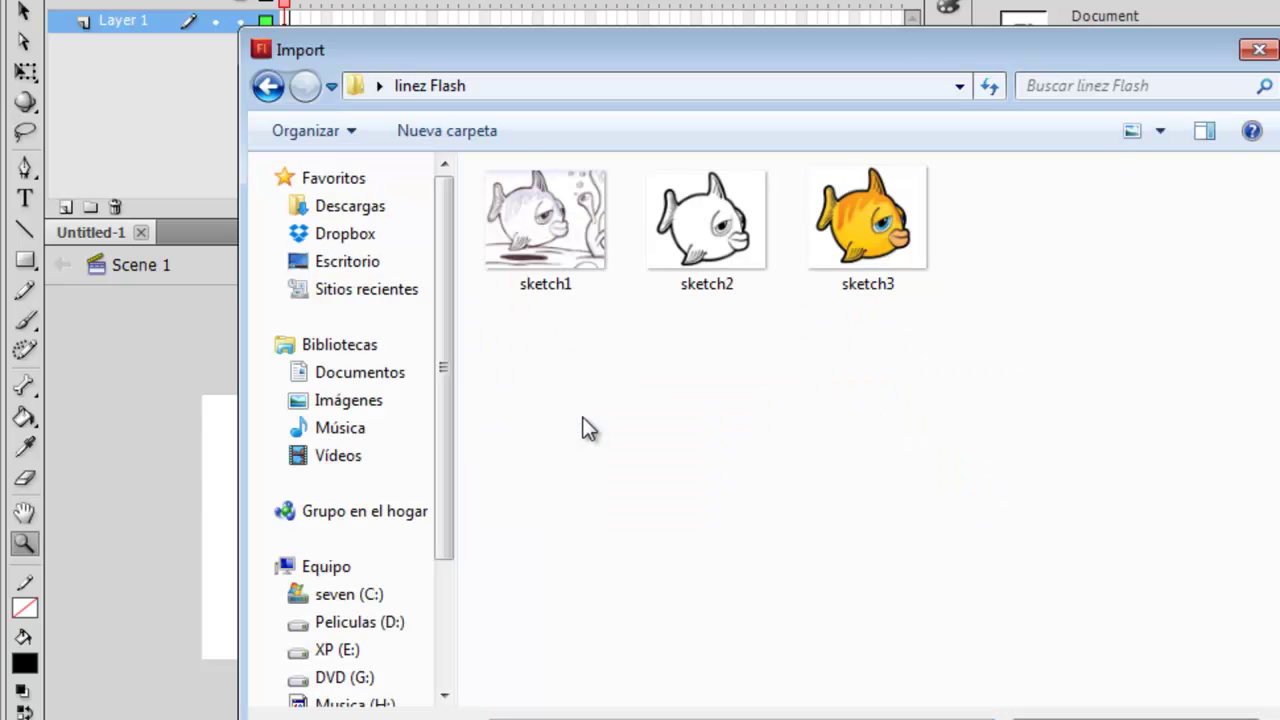
{"action": "double_click", "coordinate": [567, 216]}
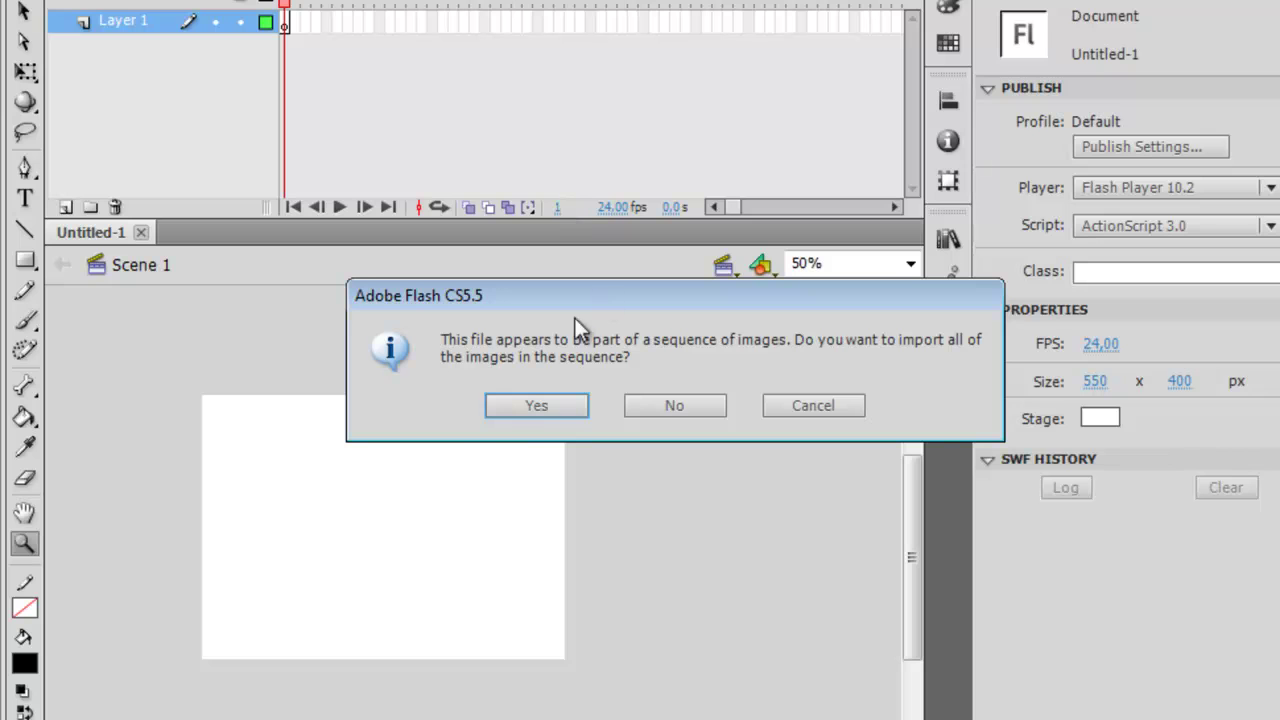
{"action": "left_click", "coordinate": [522, 410]}
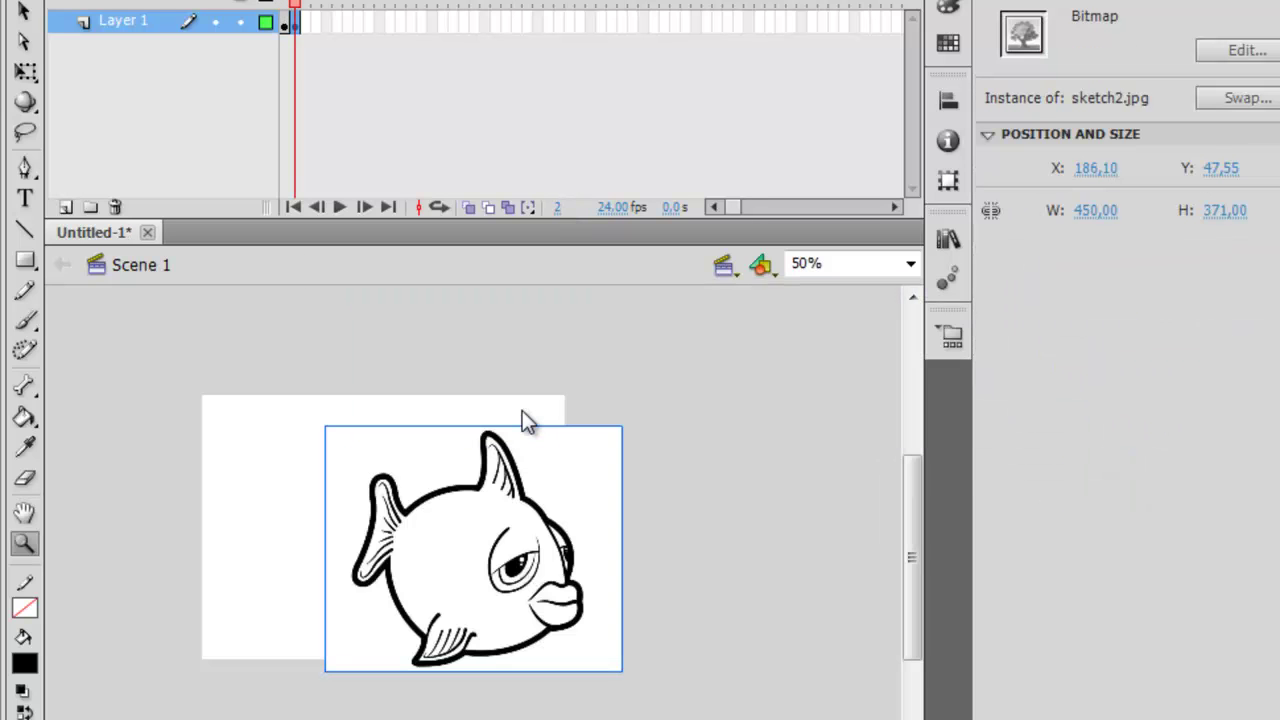
Step: Delete the sketch2.jpg fish image from frame 2
{"action": "left_click", "coordinate": [24, 10]}
{"action": "left_click_drag", "start_coordinate": [500, 558], "coordinate": [375, 505]}
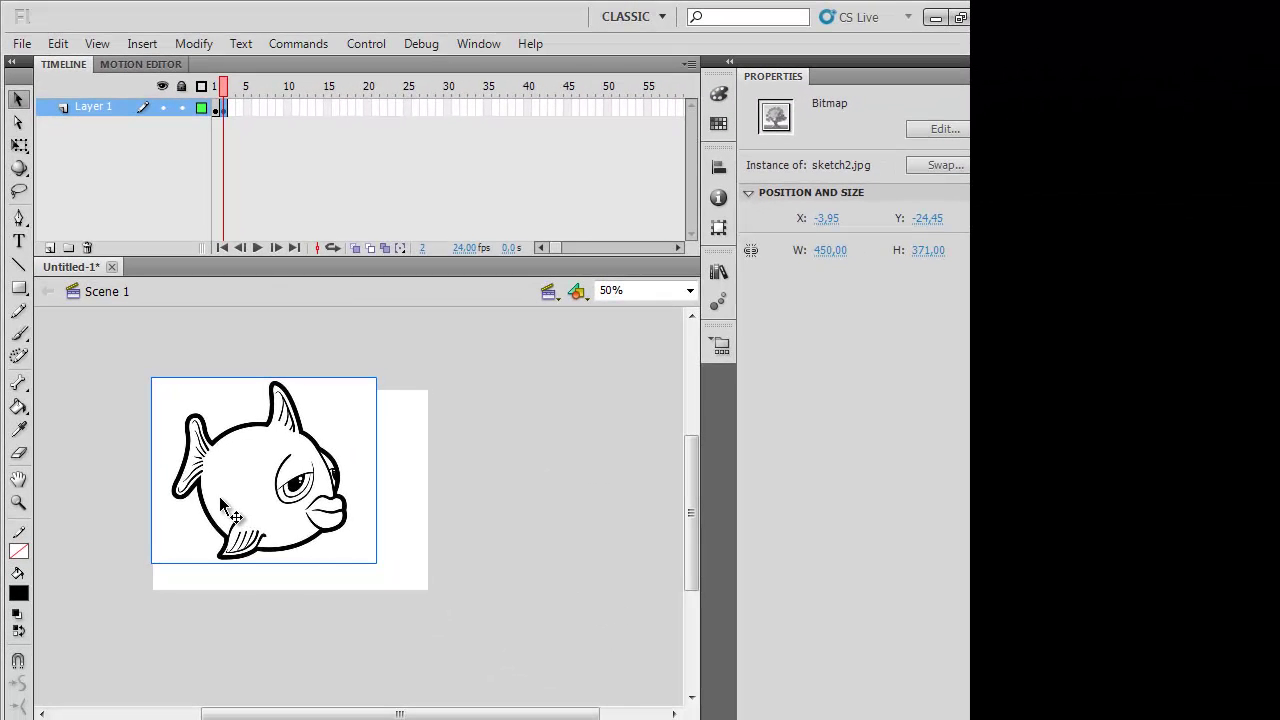
{"action": "key", "text": "Delete"}
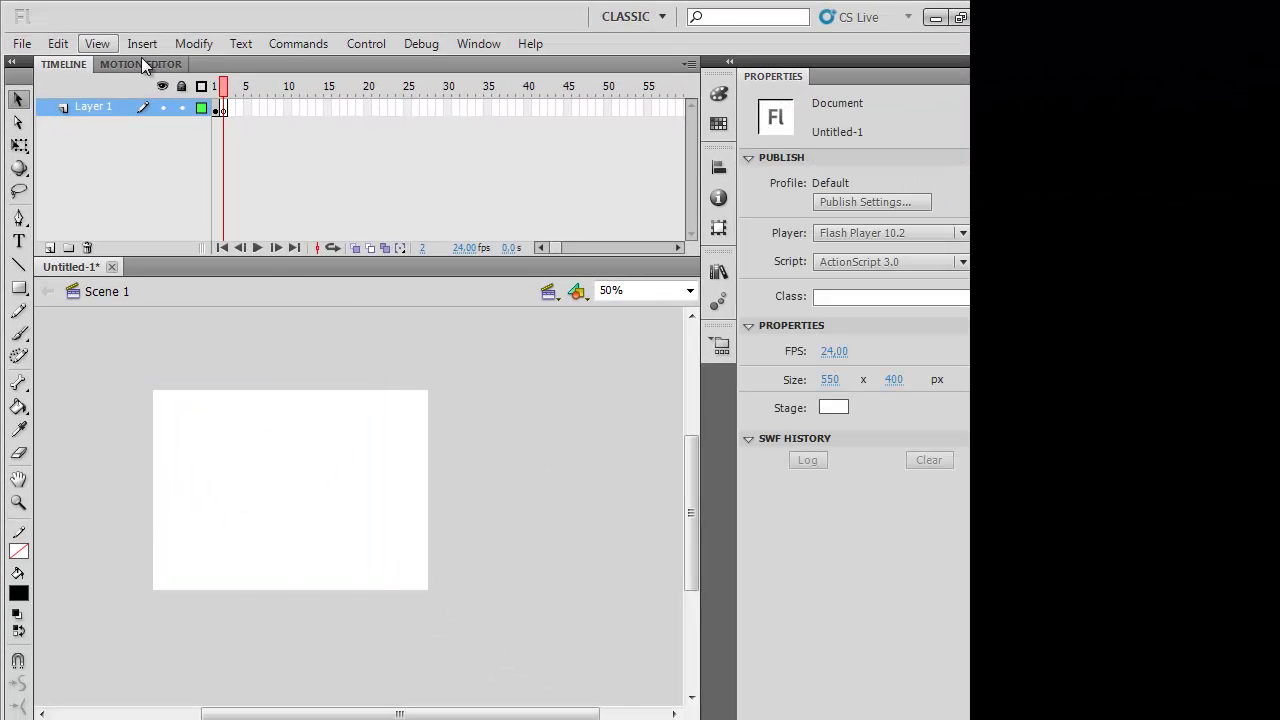
Step: Move the fish sketch on frame 1 fully onto the stage, at about X 38, Y 5.6
{"action": "left_click", "coordinate": [212, 111]}
{"action": "left_click_drag", "start_coordinate": [450, 566], "coordinate": [370, 543]}
{"action": "left_click_drag", "start_coordinate": [233, 507], "coordinate": [238, 509]}
{"action": "left_click", "coordinate": [559, 384]}
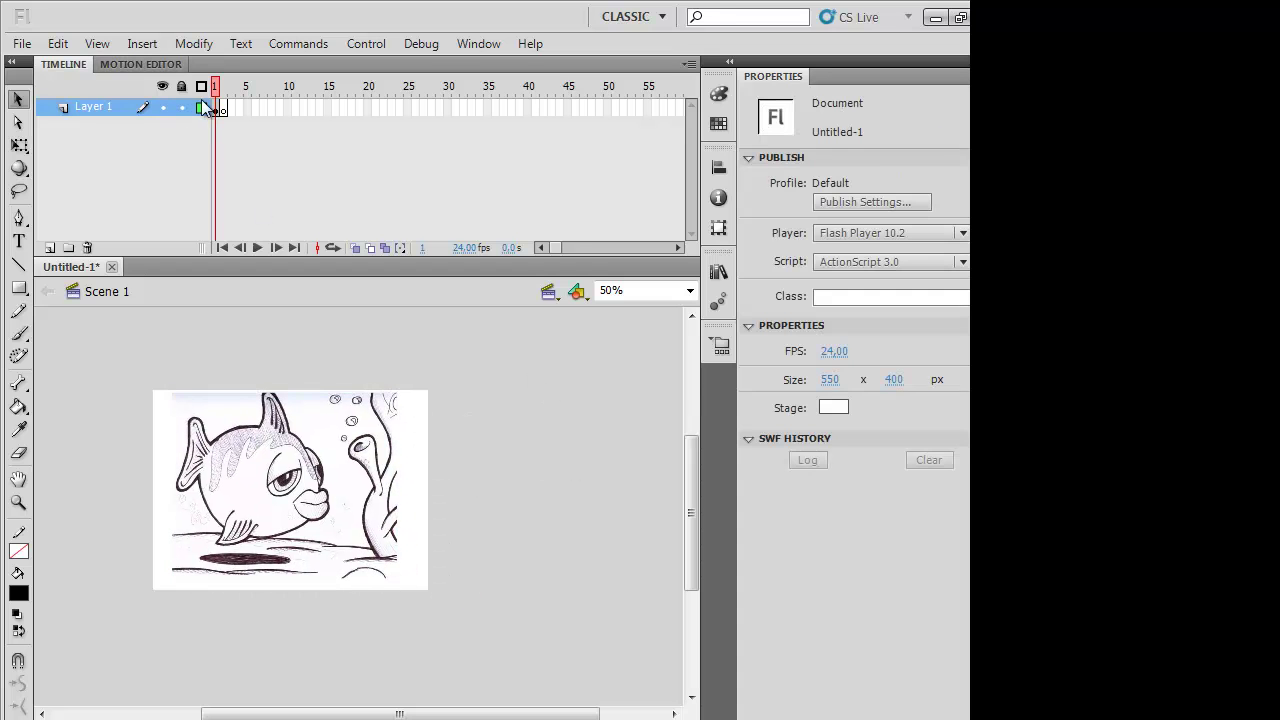
Step: Remove the empty frame 2 from Layer 1, keeping only the sketch1.jpg frame
{"action": "left_click", "coordinate": [223, 112]}
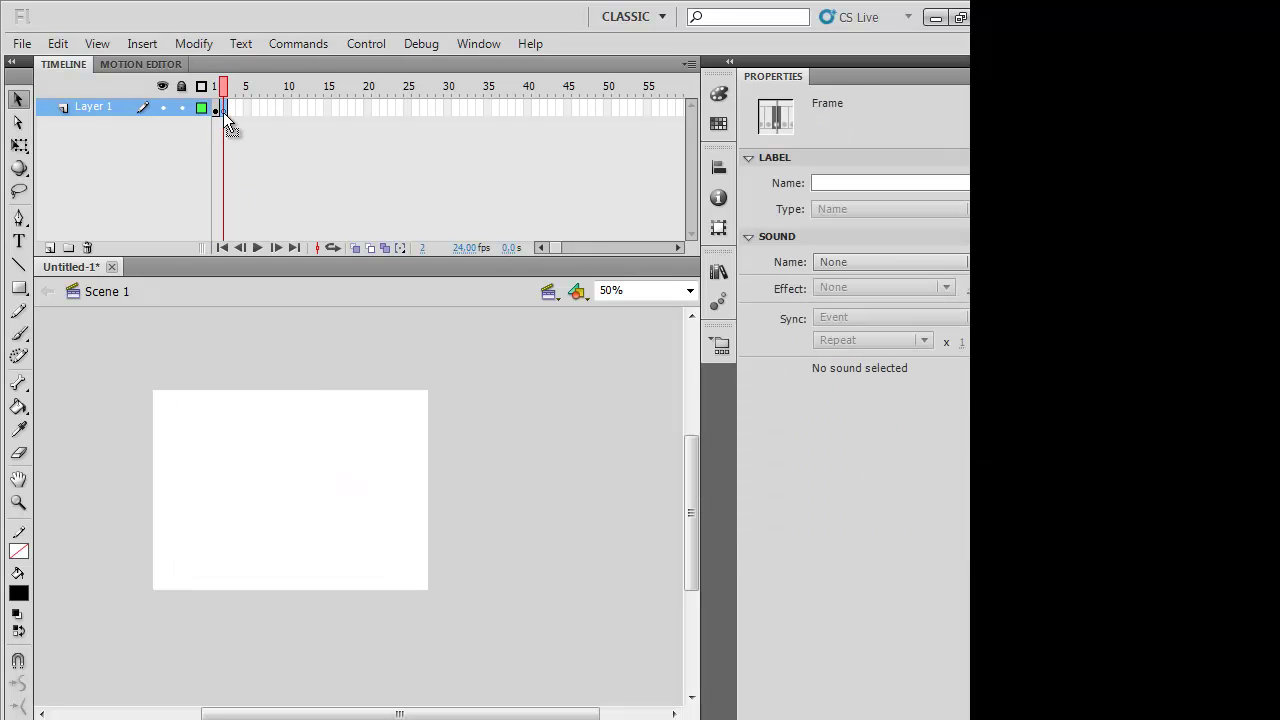
{"action": "right_click", "coordinate": [223, 113]}
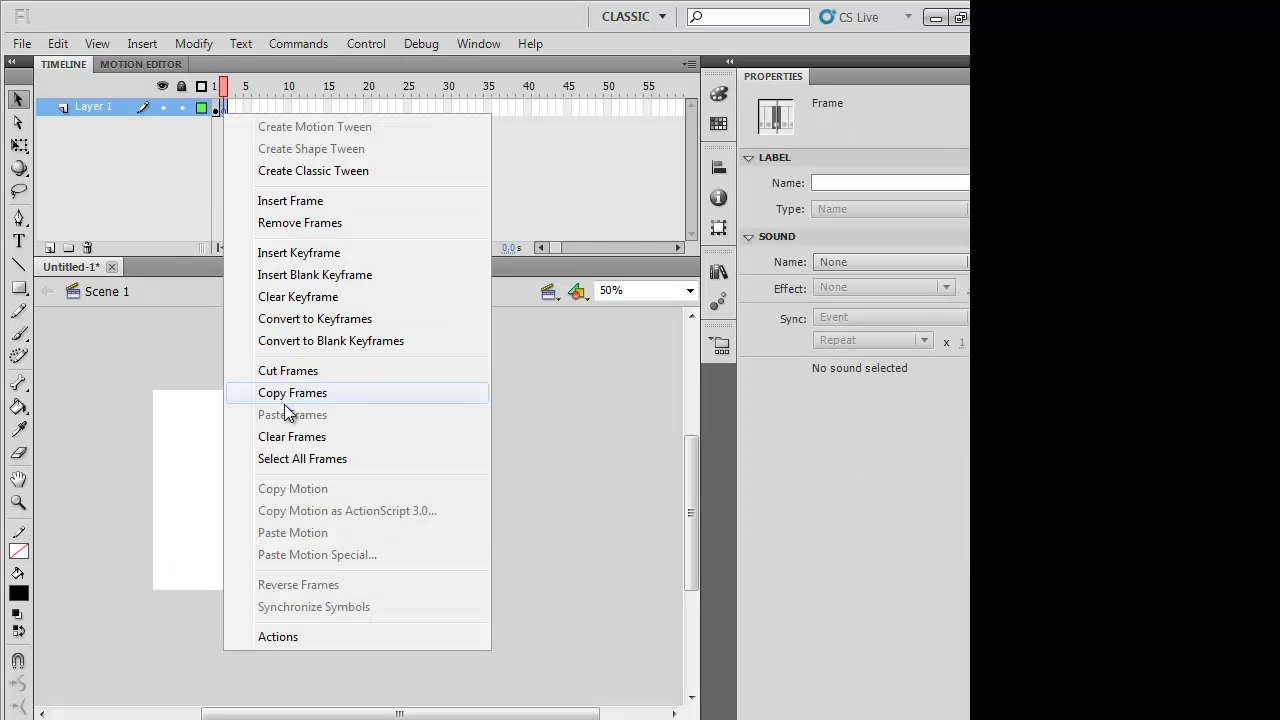
{"action": "left_click", "coordinate": [268, 223]}
{"action": "left_click", "coordinate": [318, 515]}
{"action": "left_click", "coordinate": [535, 515]}
{"action": "left_click", "coordinate": [281, 505]}
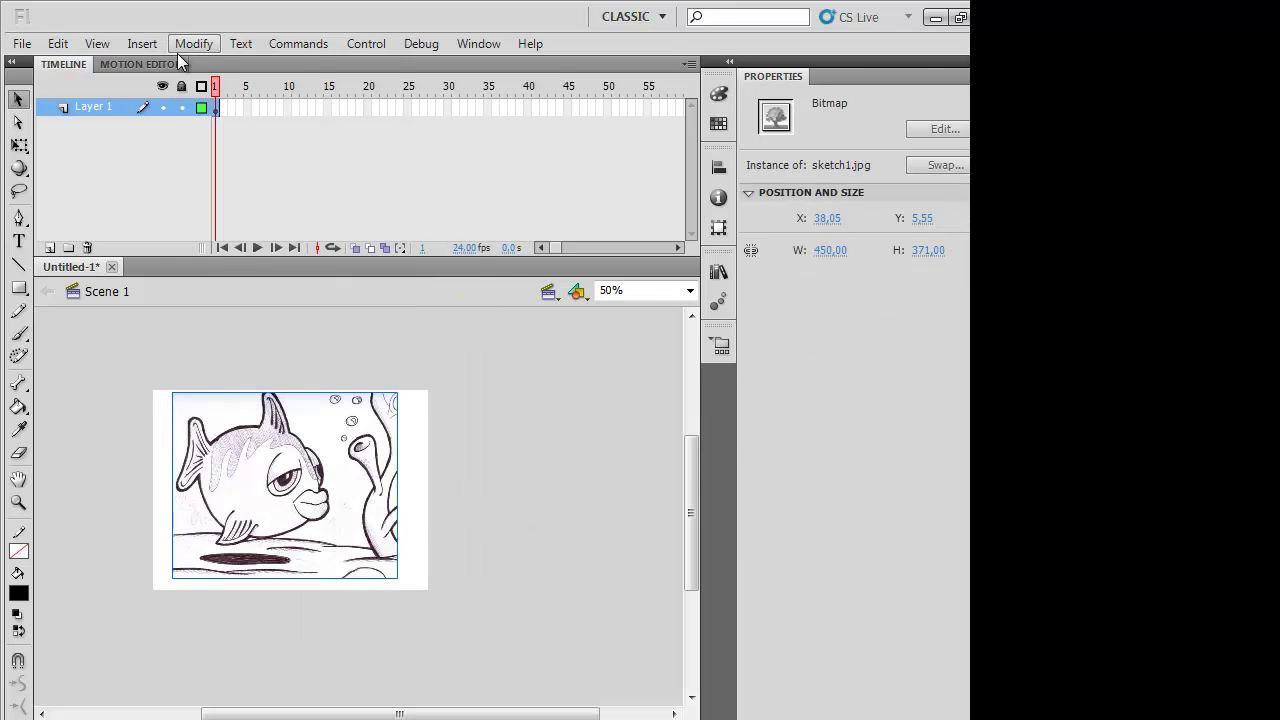
Step: Insert a blank keyframe at frame 2 and turn on onion skinning to show the sketch faintly
{"action": "left_click", "coordinate": [223, 110]}
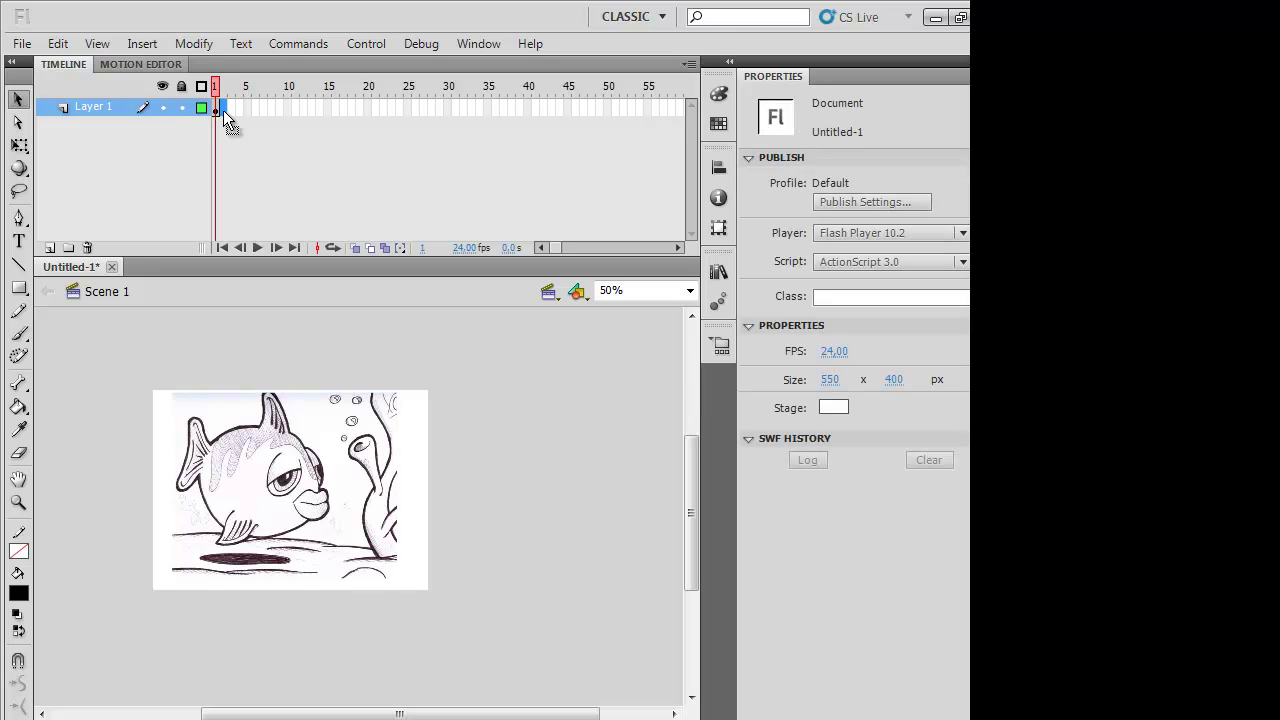
{"action": "left_click", "coordinate": [223, 110]}
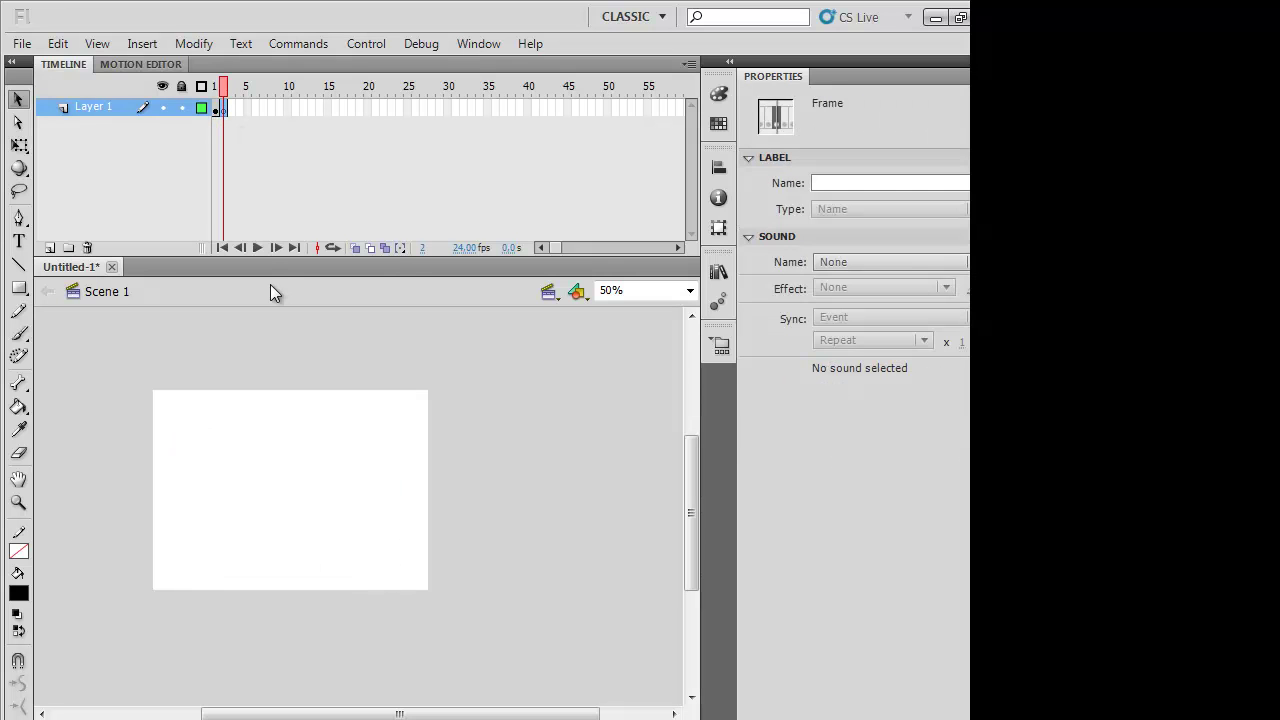
{"action": "left_click", "coordinate": [356, 249]}
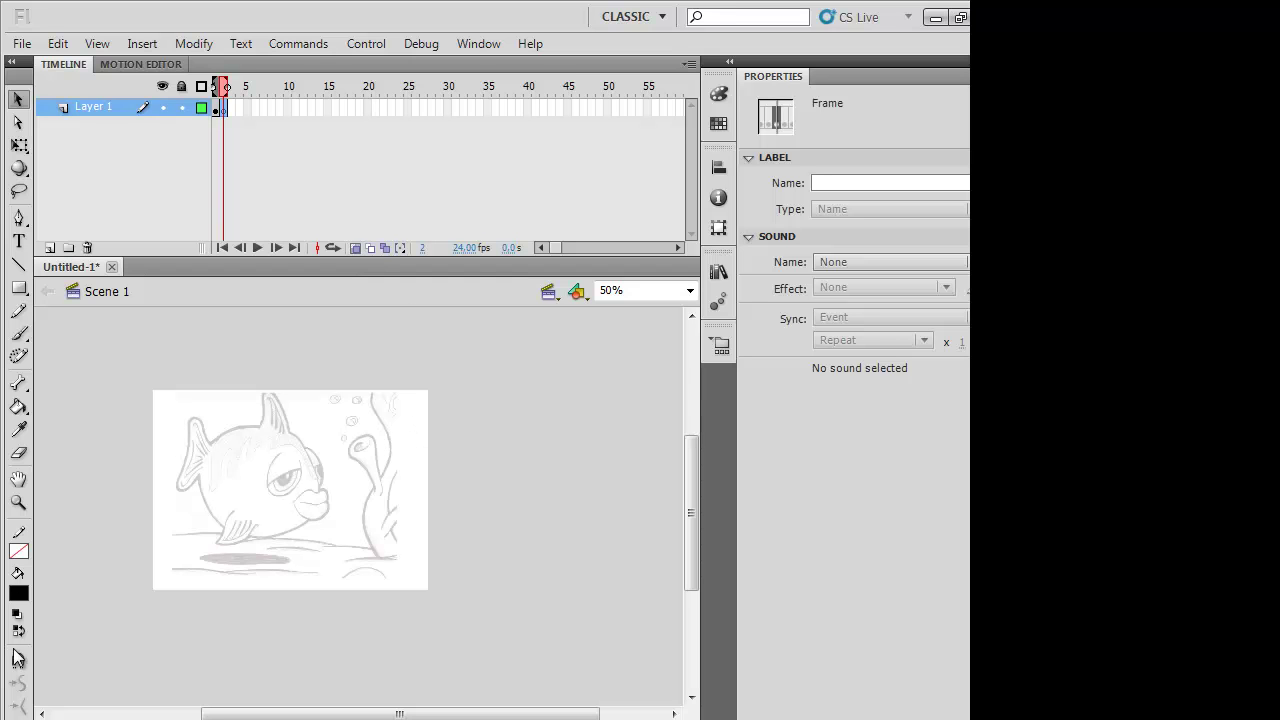
Step: With the Line tool, draw a straight black line about 55 by 40 px from the lower fin's base to its rightmost ray's tip
{"action": "left_click", "coordinate": [18, 502]}
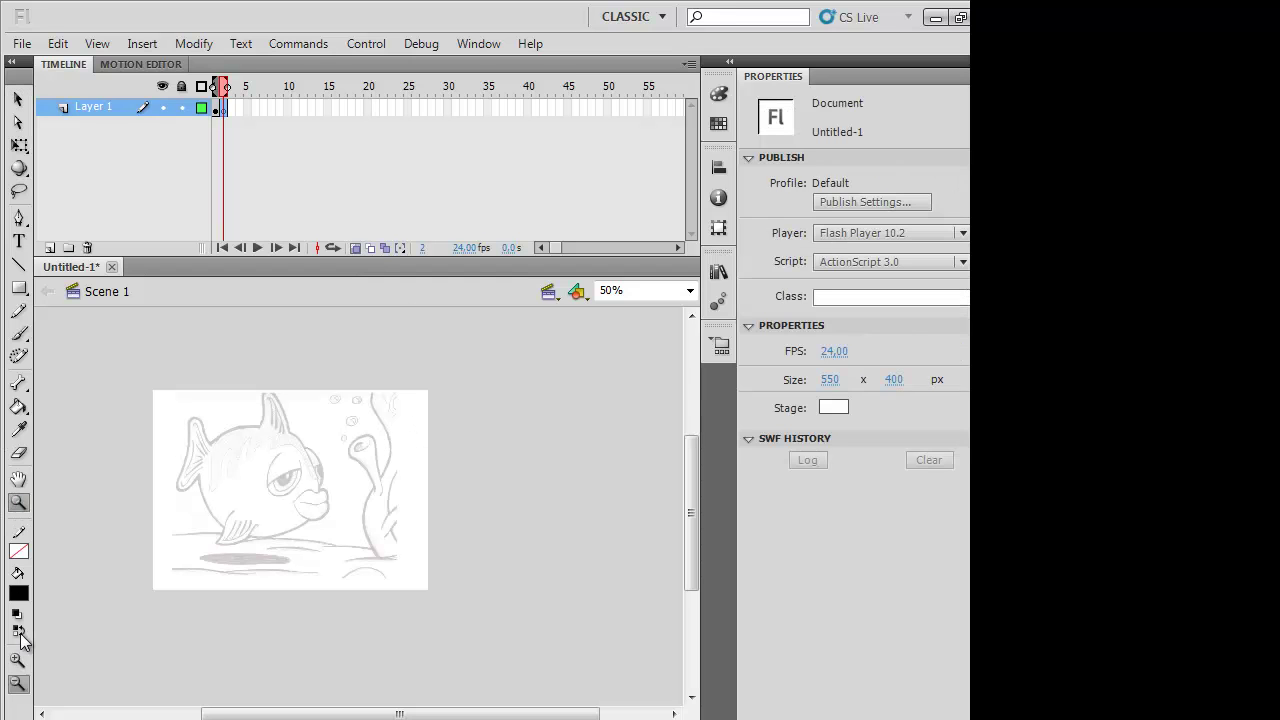
{"action": "left_click", "coordinate": [300, 488]}
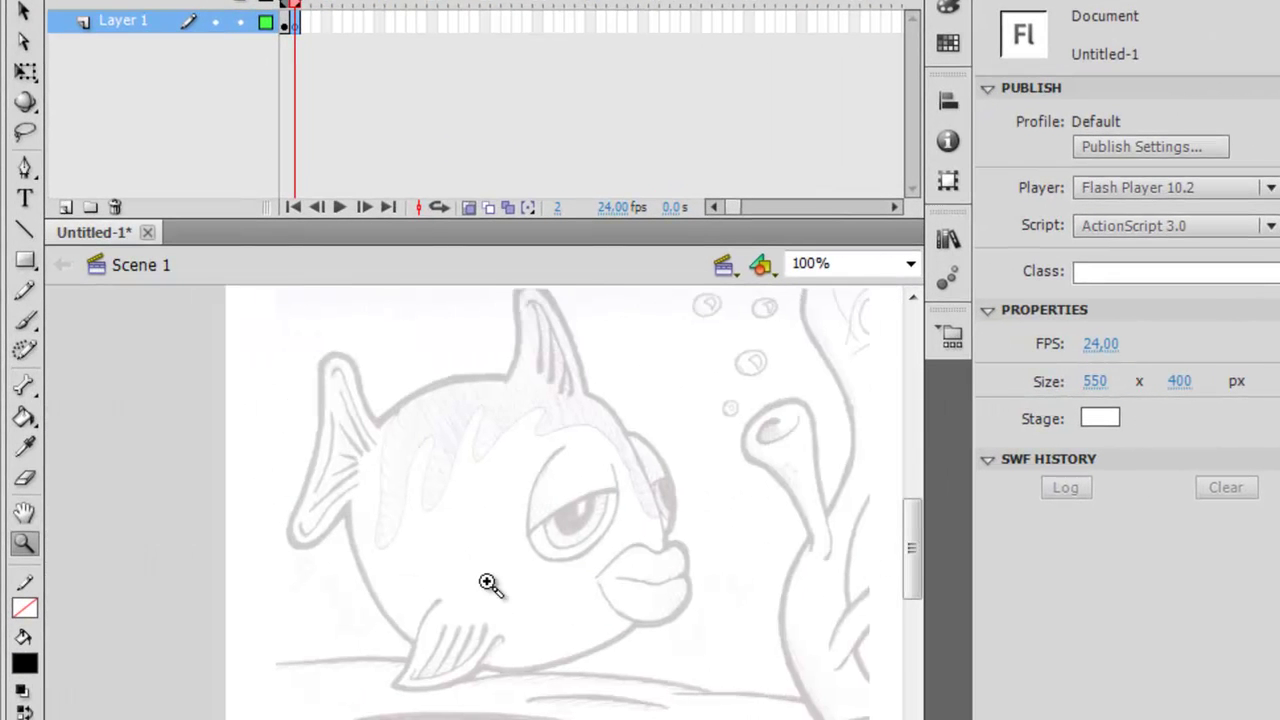
{"action": "left_click", "coordinate": [485, 592]}
{"action": "left_click", "coordinate": [486, 582]}
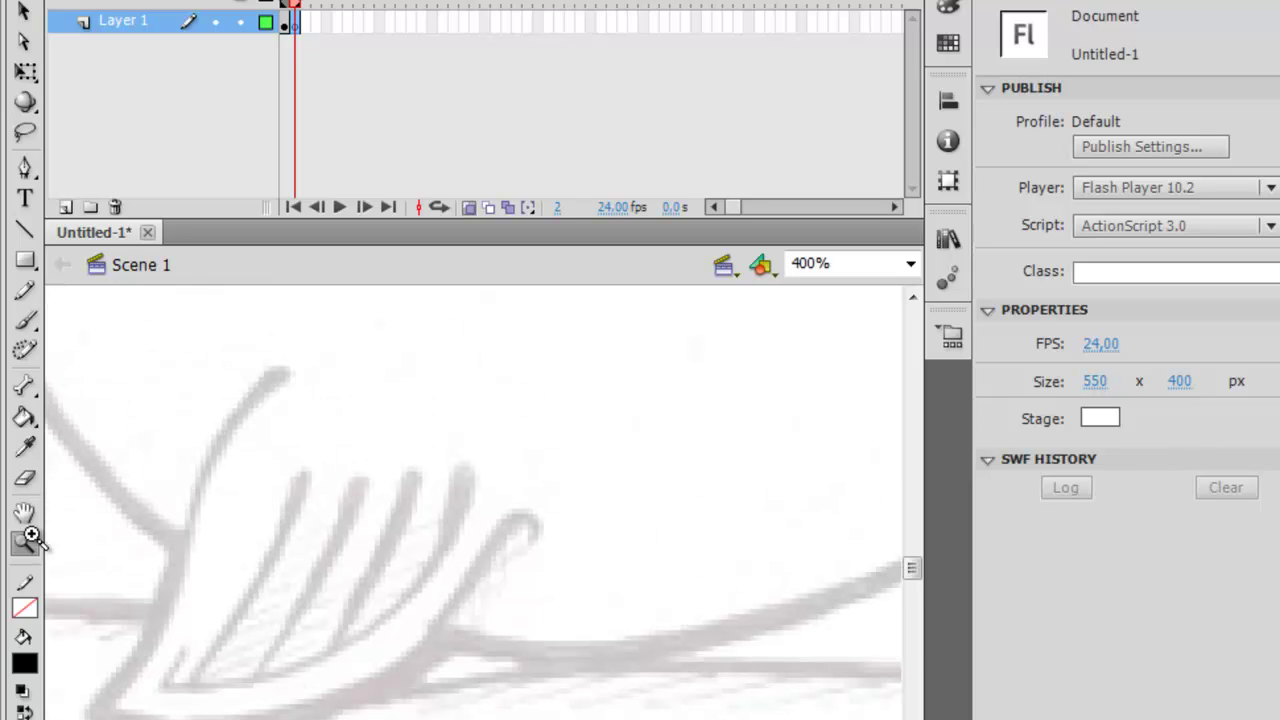
{"action": "left_click", "coordinate": [26, 231]}
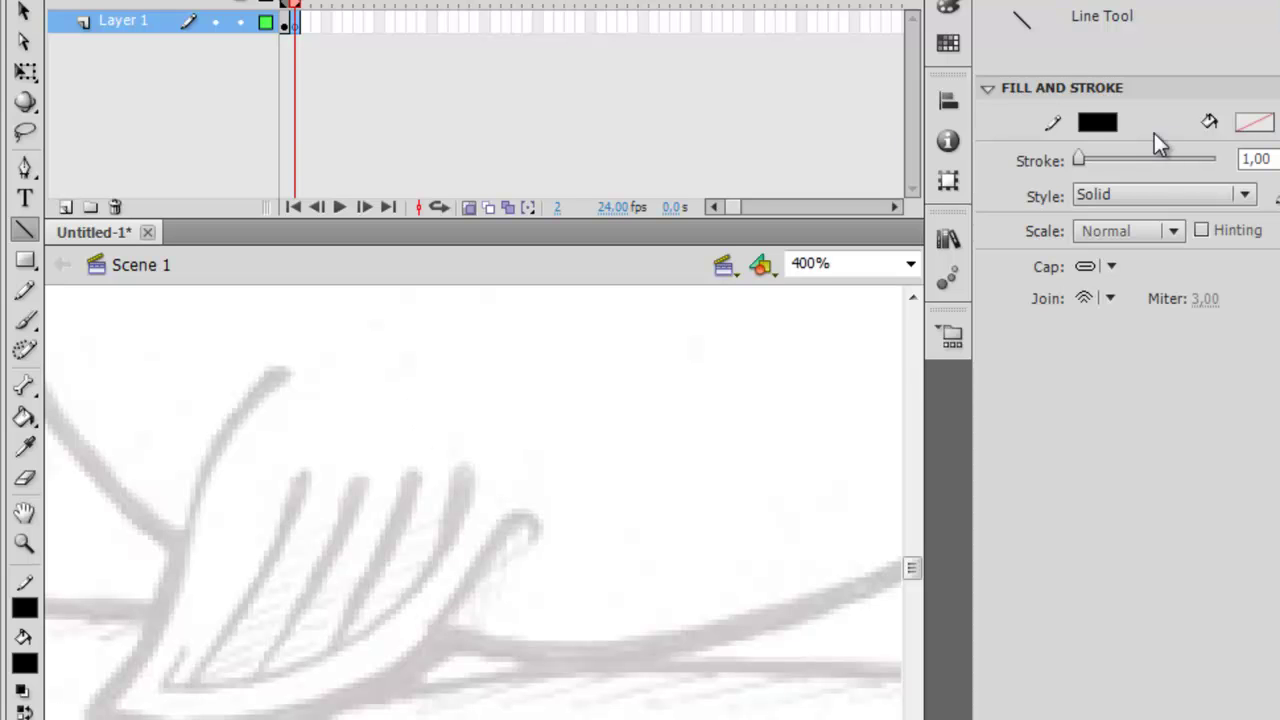
{"action": "left_click_drag", "start_coordinate": [1077, 158], "coordinate": [1028, 155]}
{"action": "mouse_move", "coordinate": [163, 690]}
{"action": "left_mouse_down"}
{"action": "mouse_move", "coordinate": [543, 474]}
{"action": "mouse_move", "coordinate": [452, 482]}
{"action": "left_mouse_up"}
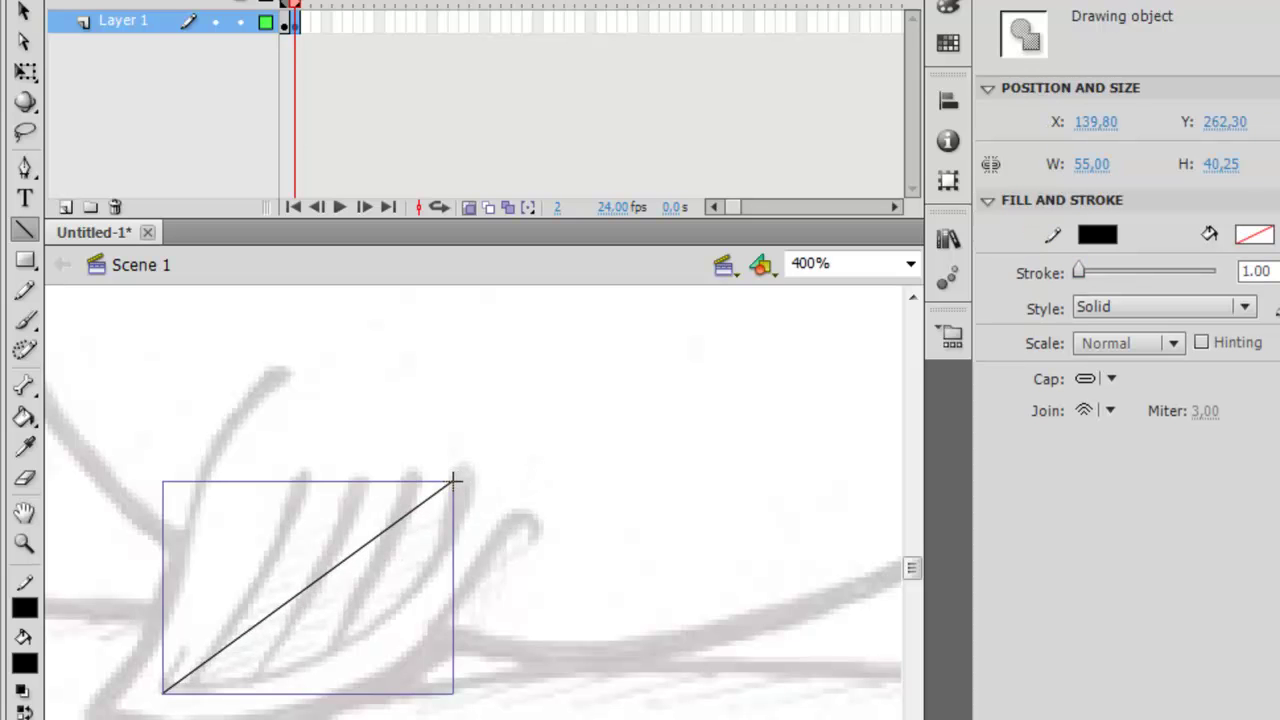
Step: Bend the straight line into a curve that follows the lower fin's rightmost ray
{"action": "left_click", "coordinate": [24, 11]}
{"action": "left_click_drag", "start_coordinate": [336, 563], "coordinate": [446, 574]}
{"action": "double_click", "coordinate": [357, 551]}
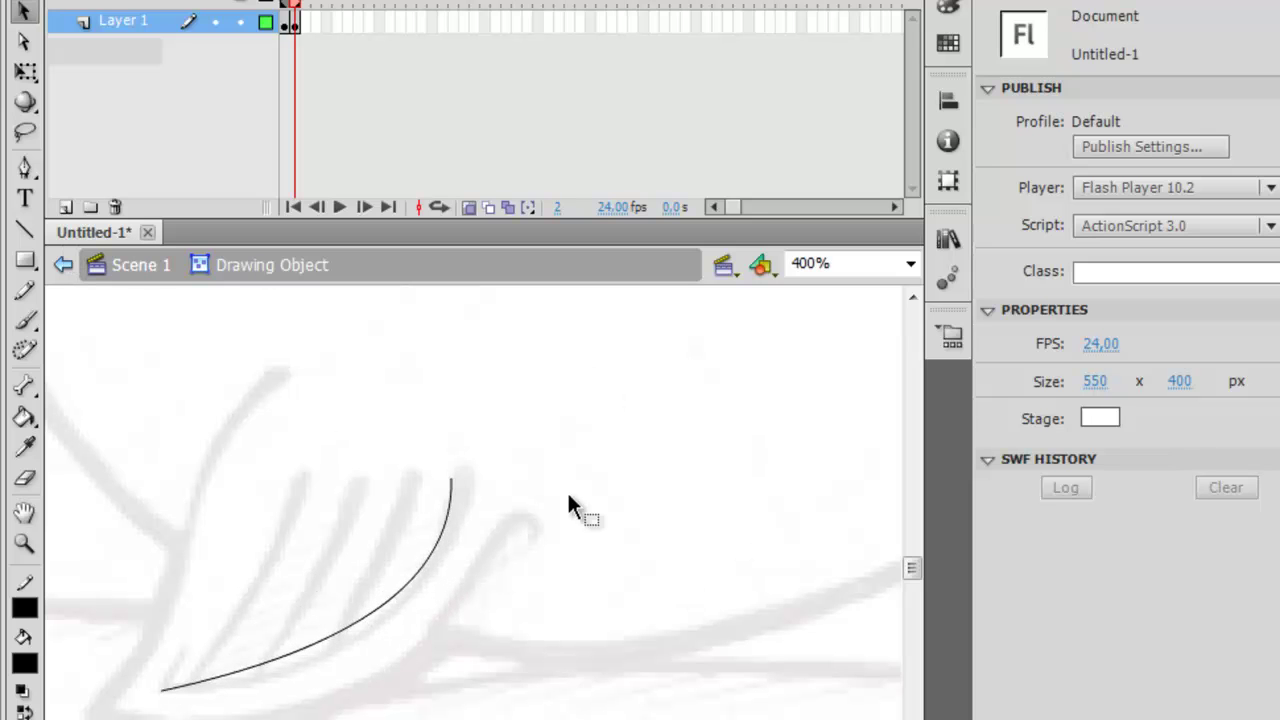
{"action": "left_click", "coordinate": [127, 265]}
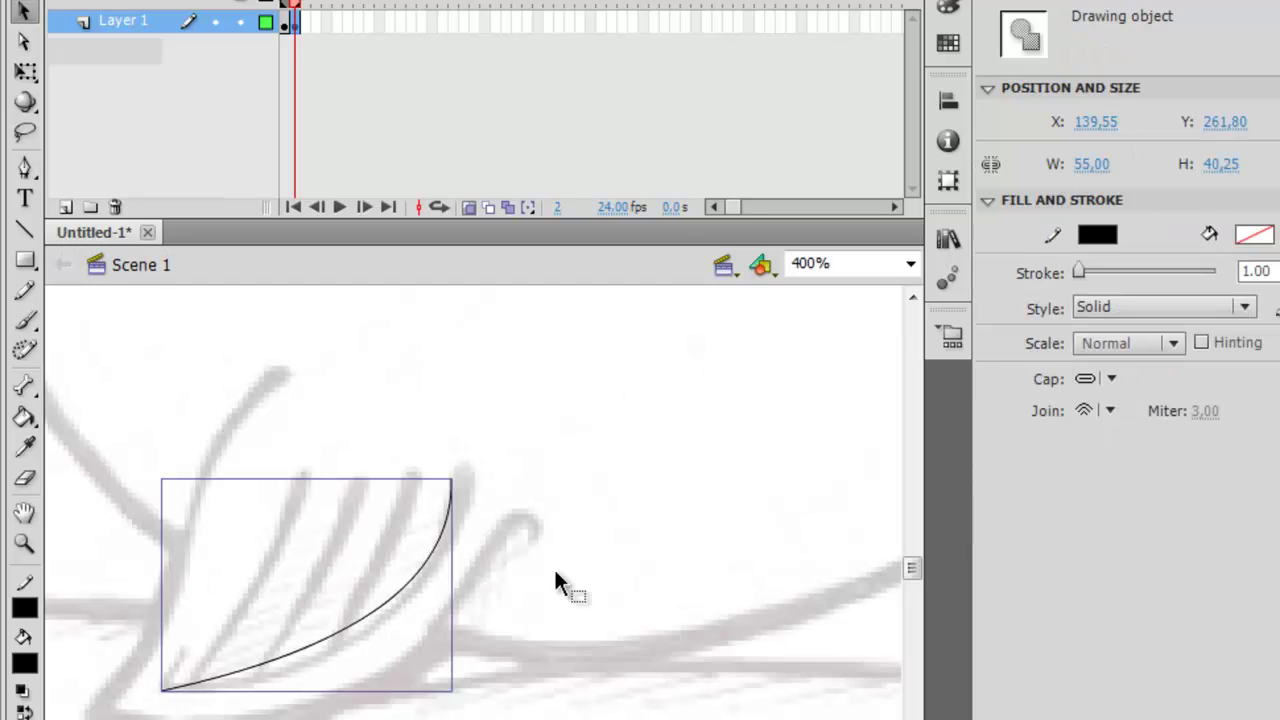
Step: Set the stroke thickness of the curved fin line to 3.90
{"action": "left_click", "coordinate": [395, 582]}
{"action": "left_click", "coordinate": [396, 594]}
{"action": "left_click_drag", "start_coordinate": [1078, 264], "coordinate": [1079, 266]}
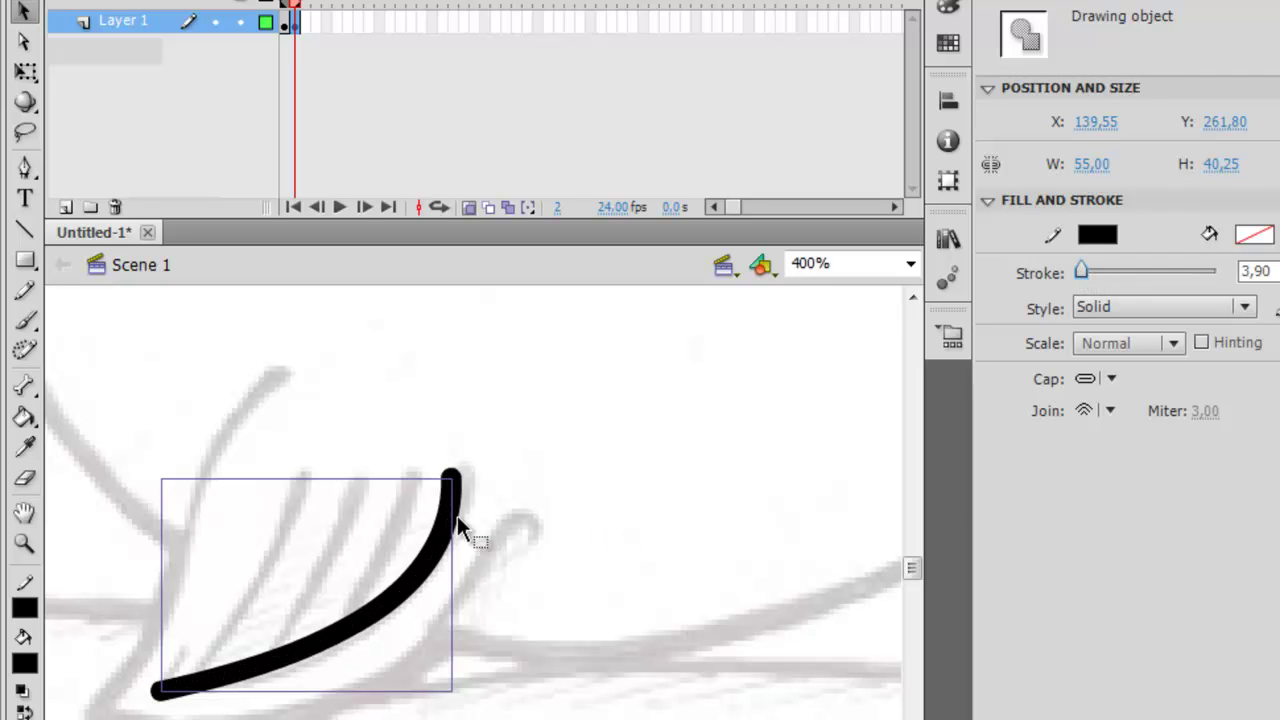
Step: Slightly reshape the thick fin curve and shift it right to about X 155
{"action": "left_click", "coordinate": [424, 642]}
{"action": "mouse_move", "coordinate": [424, 591]}
{"action": "left_mouse_down"}
{"action": "mouse_move", "coordinate": [621, 570]}
{"action": "mouse_move", "coordinate": [430, 588]}
{"action": "mouse_move", "coordinate": [446, 582]}
{"action": "left_mouse_up"}
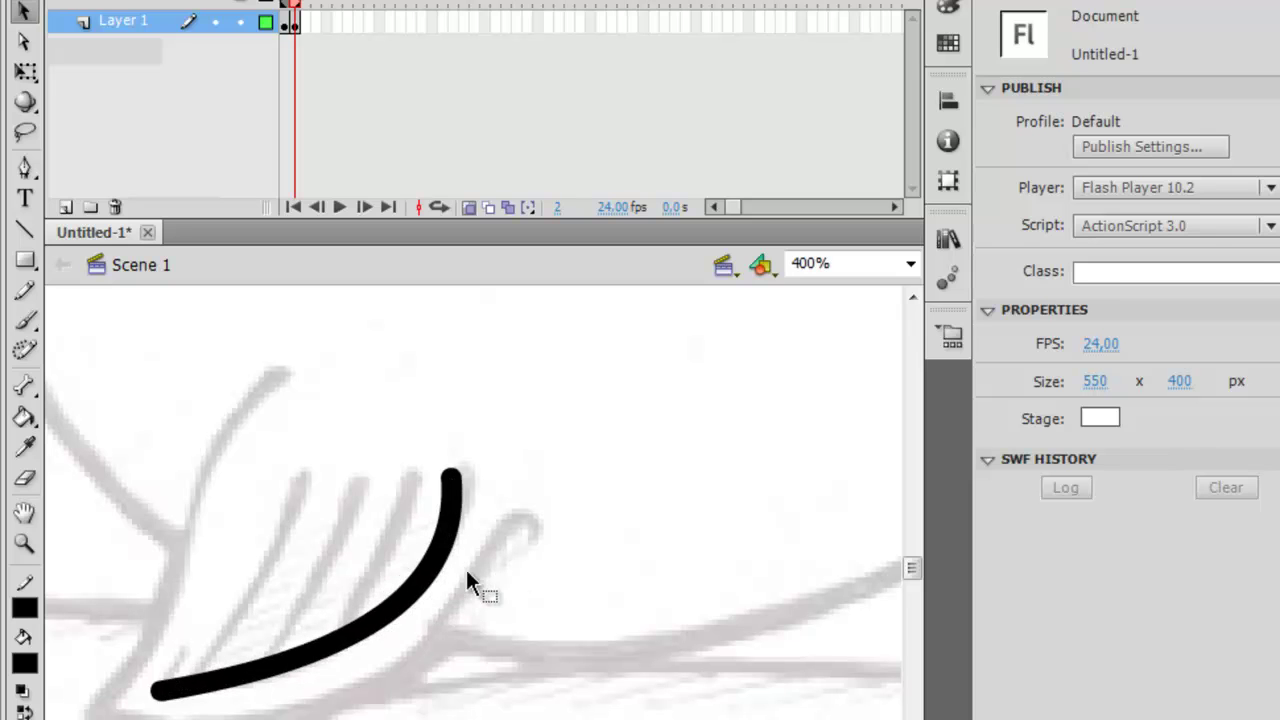
{"action": "left_click", "coordinate": [432, 585]}
{"action": "key", "text": "Right"}
{"action": "key", "text": "Right"}
{"action": "key", "text": "Right"}
{"action": "key", "text": "Right"}
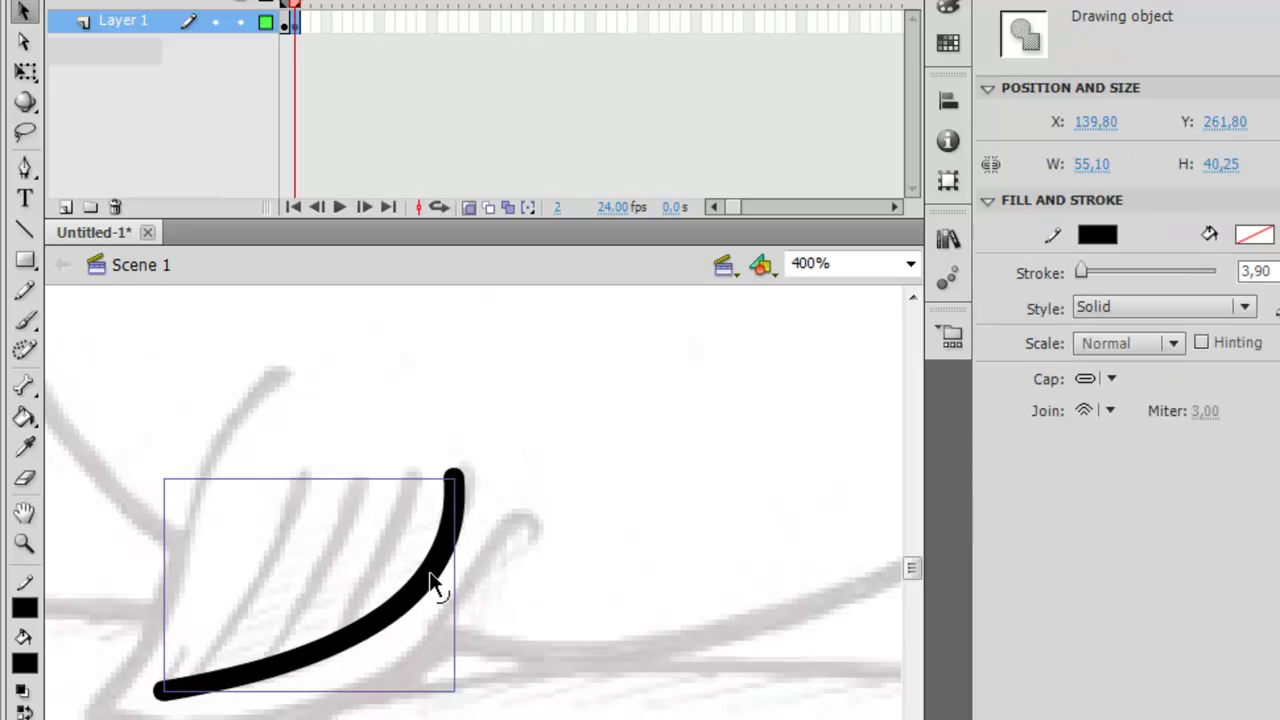
{"action": "key", "text": "Right"}
{"action": "key", "text": "Right"}
{"action": "key", "text": "Right"}
{"action": "key", "text": "Right"}
{"action": "key", "text": "Right"}
{"action": "key", "text": "Right"}
{"action": "key", "text": "Right"}
{"action": "key", "text": "Right"}
{"action": "key", "text": "Right"}
{"action": "key", "text": "Right"}
{"action": "key", "text": "Right"}
{"action": "key", "text": "Right"}
{"action": "key", "text": "Right"}
{"action": "key", "text": "Right"}
{"action": "key", "text": "Right"}
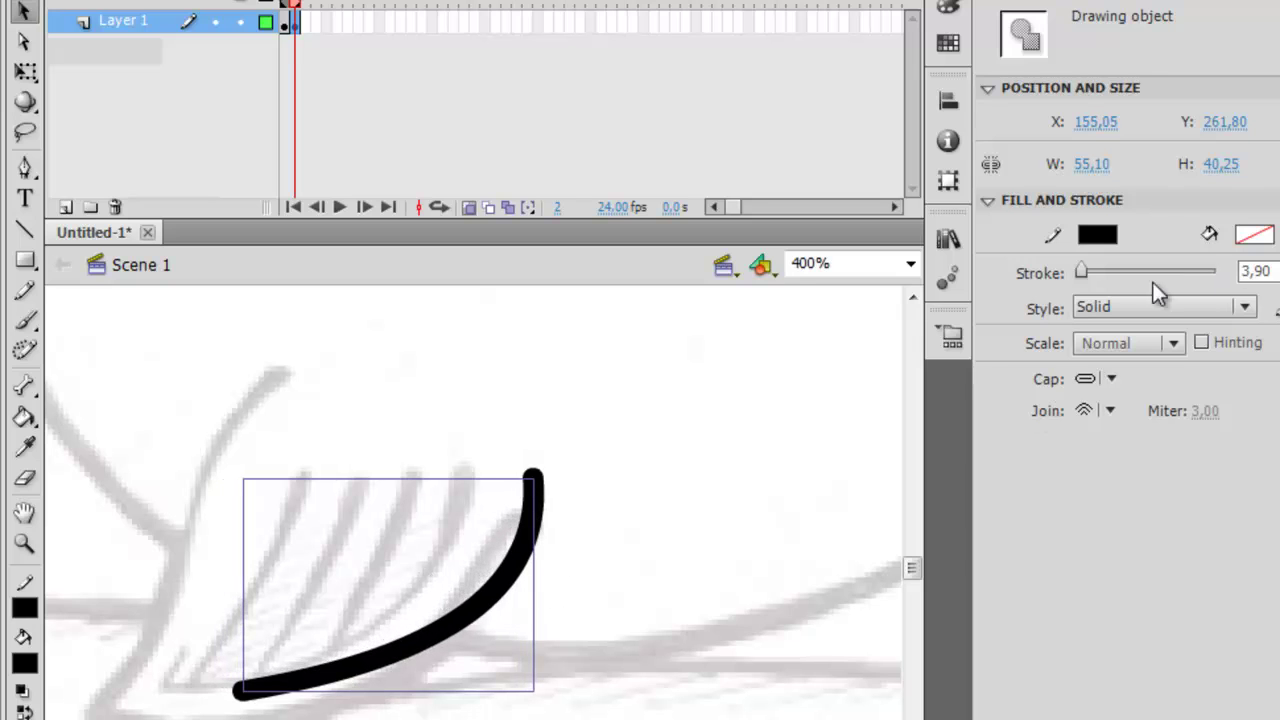
Step: Thin the fin curve's stroke to 0.10 and move it back onto the rightmost ray's inner edge
{"action": "left_click_drag", "start_coordinate": [1085, 270], "coordinate": [1068, 271]}
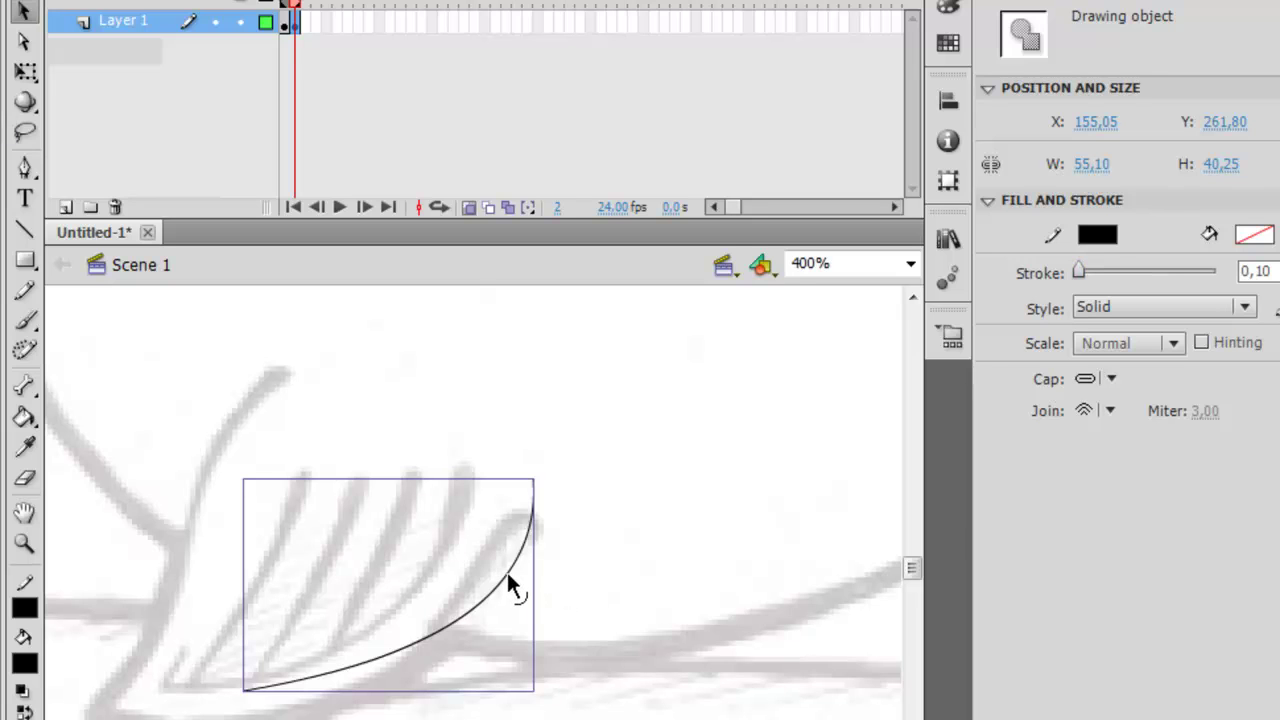
{"action": "left_click_drag", "start_coordinate": [506, 577], "coordinate": [420, 582]}
{"action": "left_click", "coordinate": [643, 632]}
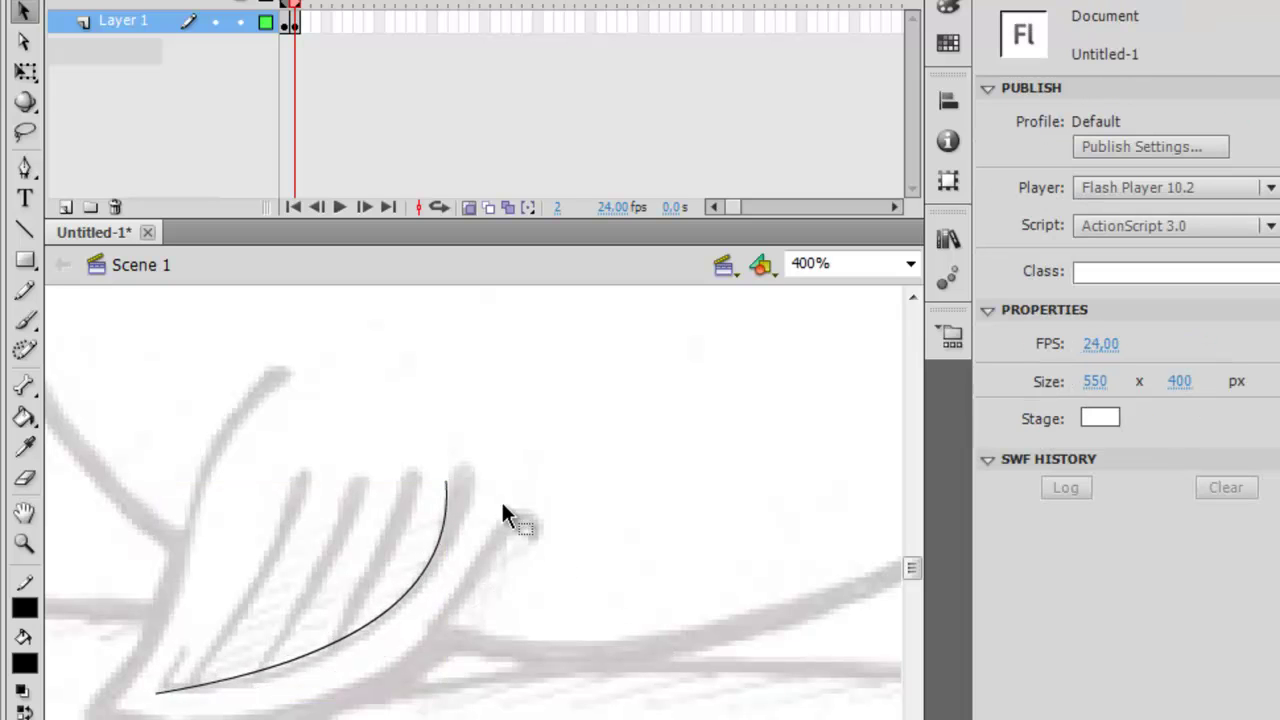
Step: Draw a line from the curve's lower end to the ray's outer tip, and a short line about 6 px wide closing the tip
{"action": "left_click", "coordinate": [24, 229]}
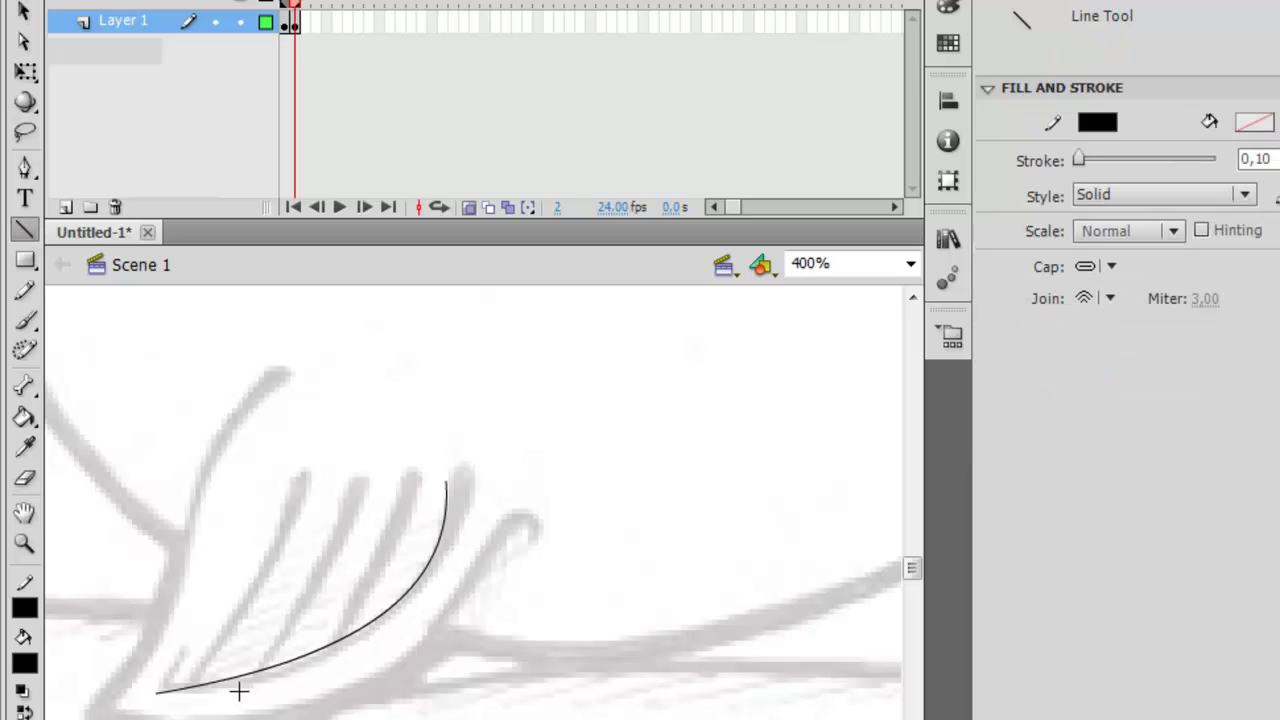
{"action": "mouse_move", "coordinate": [158, 690]}
{"action": "left_mouse_down"}
{"action": "mouse_move", "coordinate": [500, 500]}
{"action": "mouse_move", "coordinate": [446, 483]}
{"action": "left_mouse_up"}
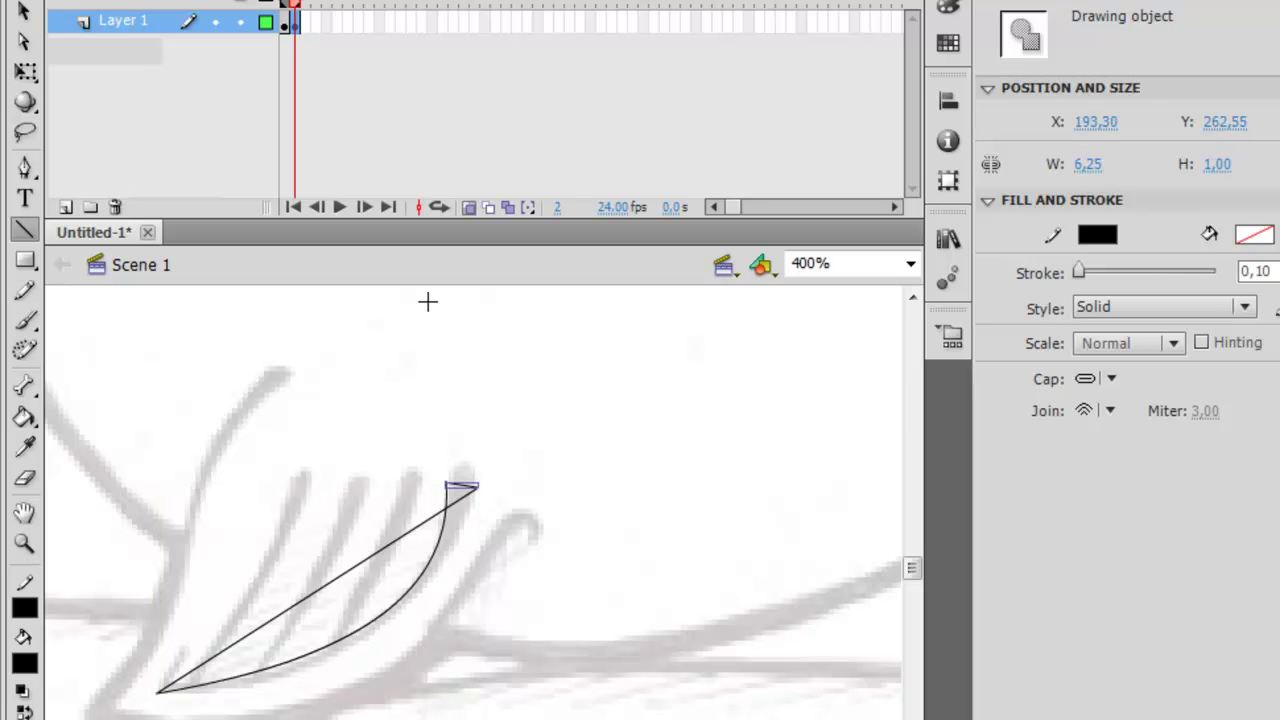
{"action": "key", "text": "v"}
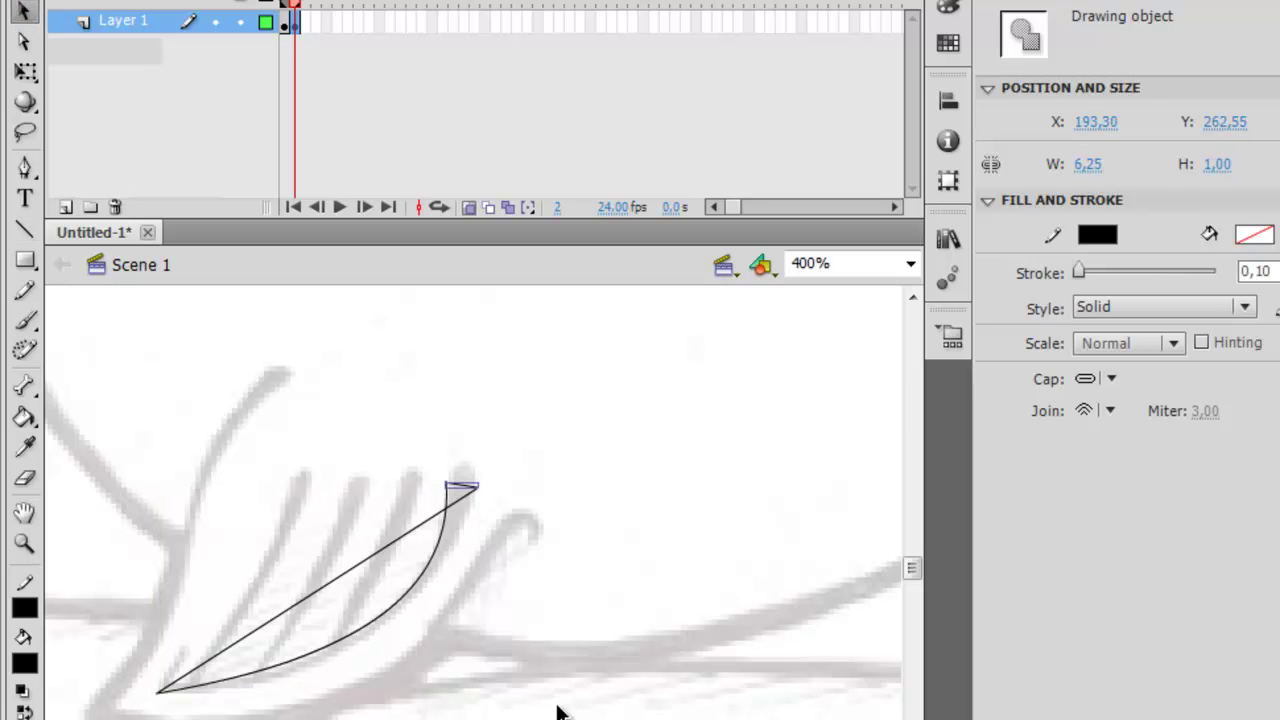
Step: Bend the straight diagonal line to follow the outer edge of the rightmost fin ray
{"action": "double_click", "coordinate": [377, 547]}
{"action": "mouse_move", "coordinate": [388, 562]}
{"action": "left_mouse_down"}
{"action": "mouse_move", "coordinate": [430, 607]}
{"action": "mouse_move", "coordinate": [466, 597]}
{"action": "left_mouse_up"}
{"action": "left_click", "coordinate": [160, 272]}
{"action": "left_click", "coordinate": [612, 443]}
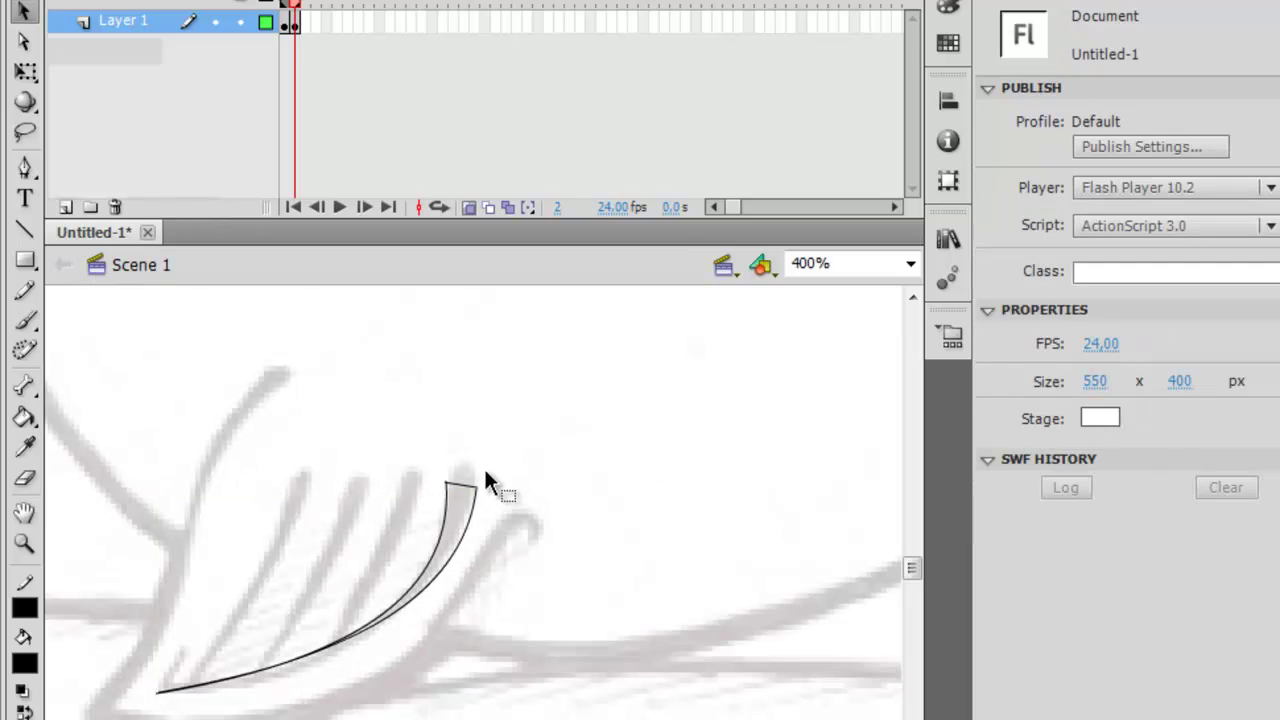
Step: Arch the short closing line upward into a rounded tip for the fin ray
{"action": "double_click", "coordinate": [458, 485]}
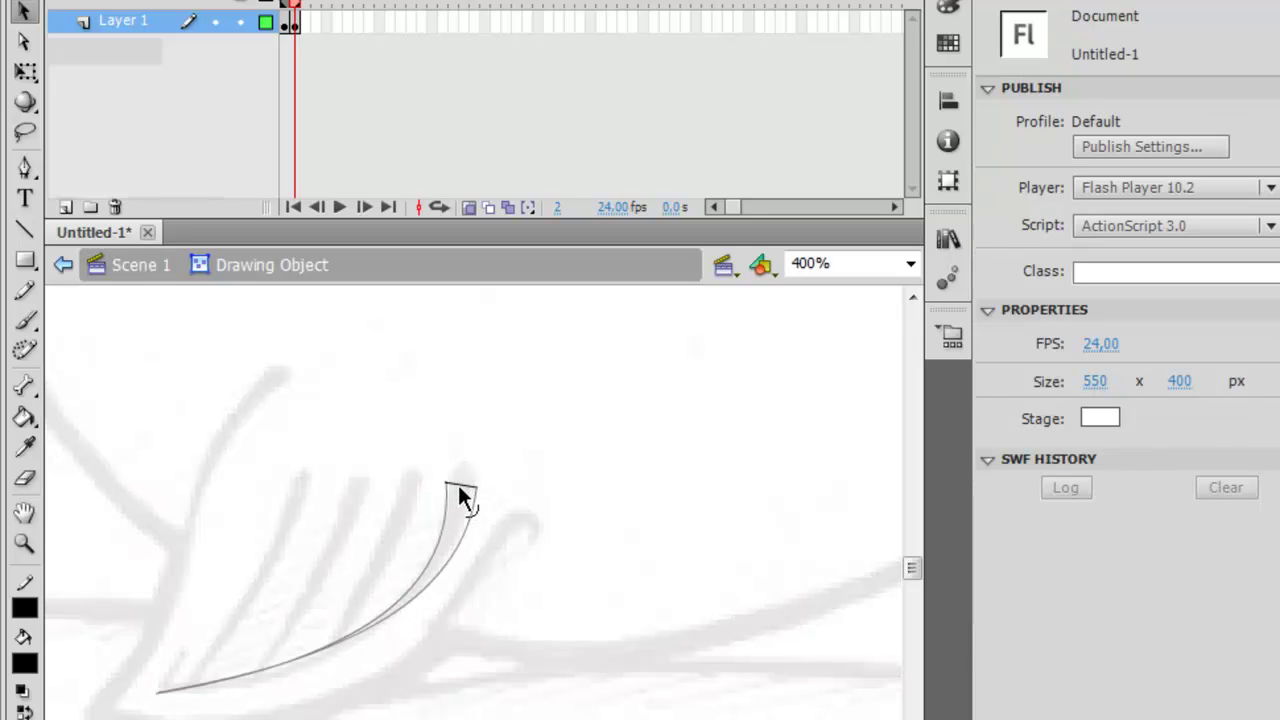
{"action": "left_click_drag", "start_coordinate": [460, 486], "coordinate": [461, 466]}
{"action": "left_click", "coordinate": [141, 265]}
{"action": "left_click", "coordinate": [714, 466]}
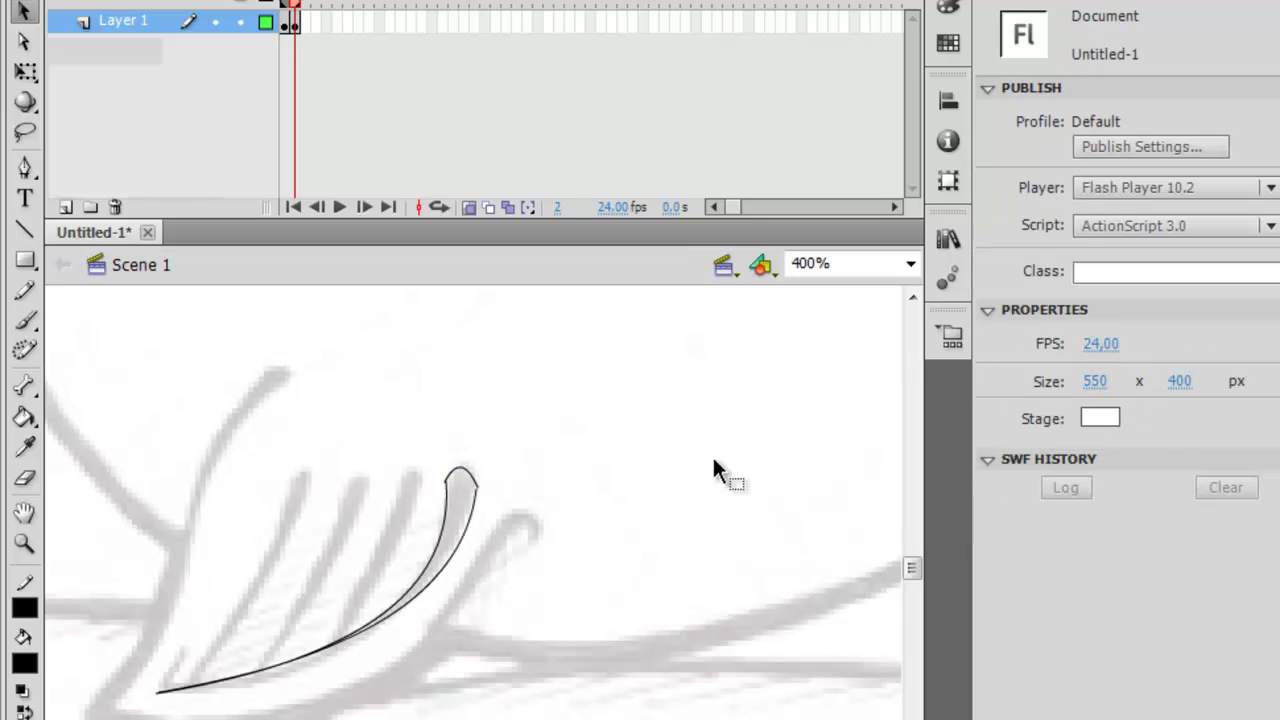
Step: Delete all three lines of the traced fin ray outline
{"action": "left_click_drag", "start_coordinate": [579, 388], "coordinate": [134, 700]}
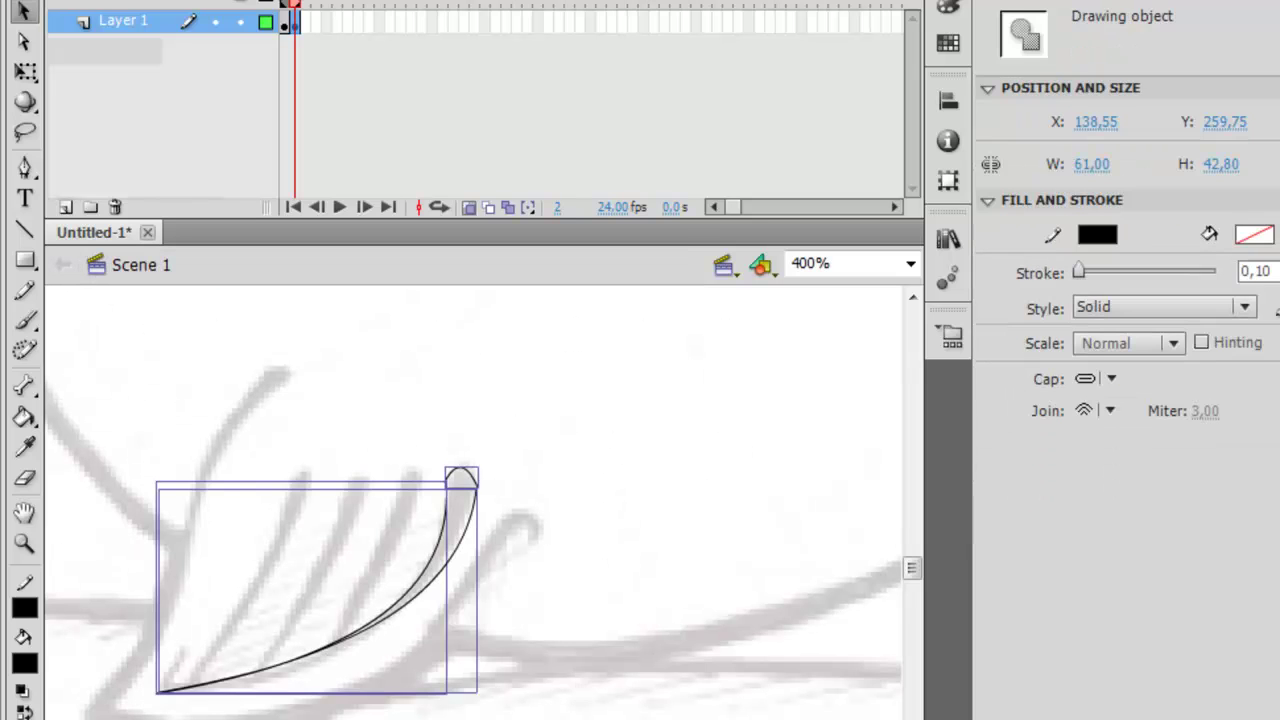
{"action": "key", "text": "Delete"}
Step: Draw two straight lines, about 60 by 39 px, from the rightmost fin ray's lower point to its tip, closed by a short line on top
{"action": "left_click", "coordinate": [24, 229]}
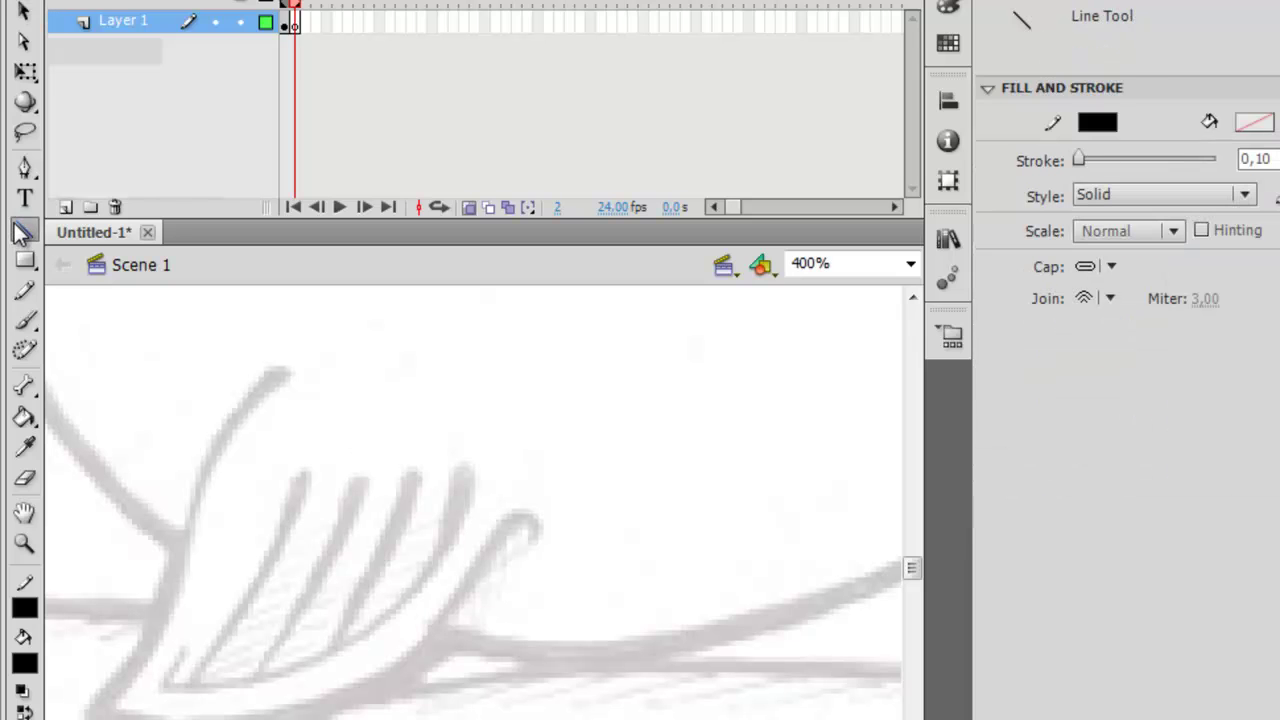
{"action": "mouse_move", "coordinate": [160, 686]}
{"action": "left_mouse_down"}
{"action": "mouse_move", "coordinate": [451, 506]}
{"action": "mouse_move", "coordinate": [451, 480]}
{"action": "mouse_move", "coordinate": [474, 481]}
{"action": "mouse_move", "coordinate": [349, 606]}
{"action": "mouse_move", "coordinate": [155, 690]}
{"action": "mouse_move", "coordinate": [325, 698]}
{"action": "left_mouse_up"}
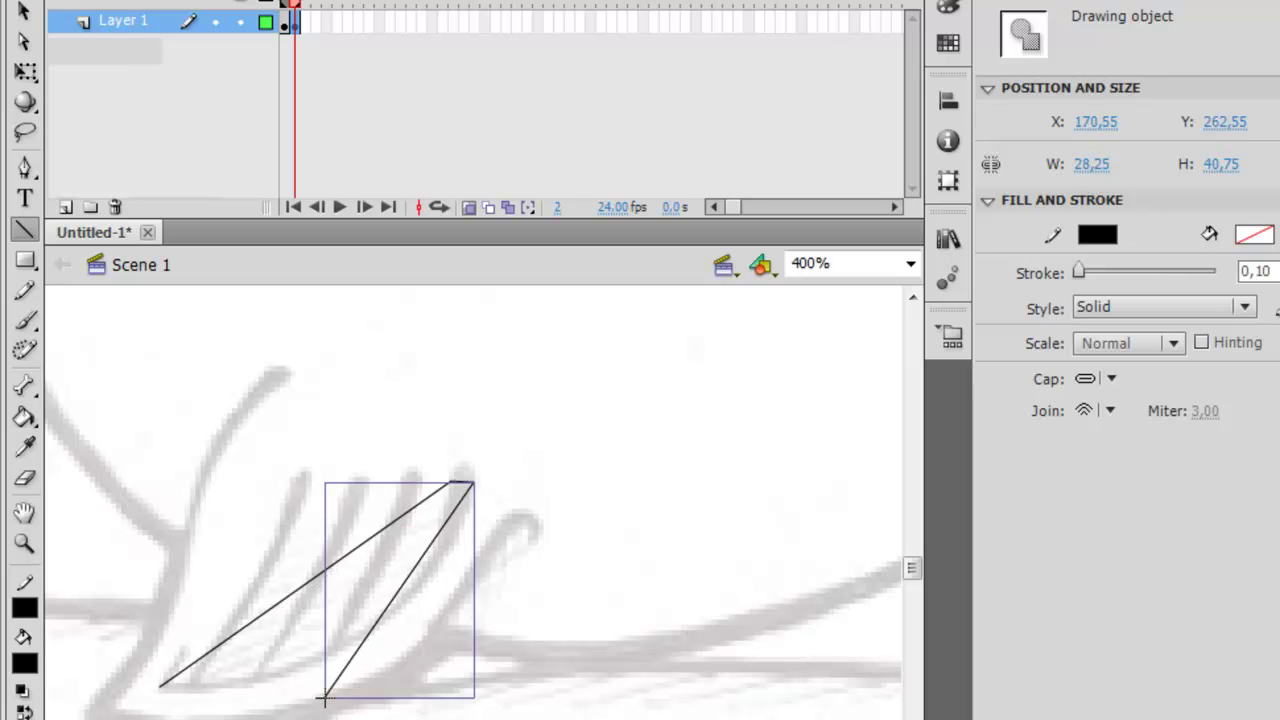
{"action": "left_click", "coordinate": [25, 10]}
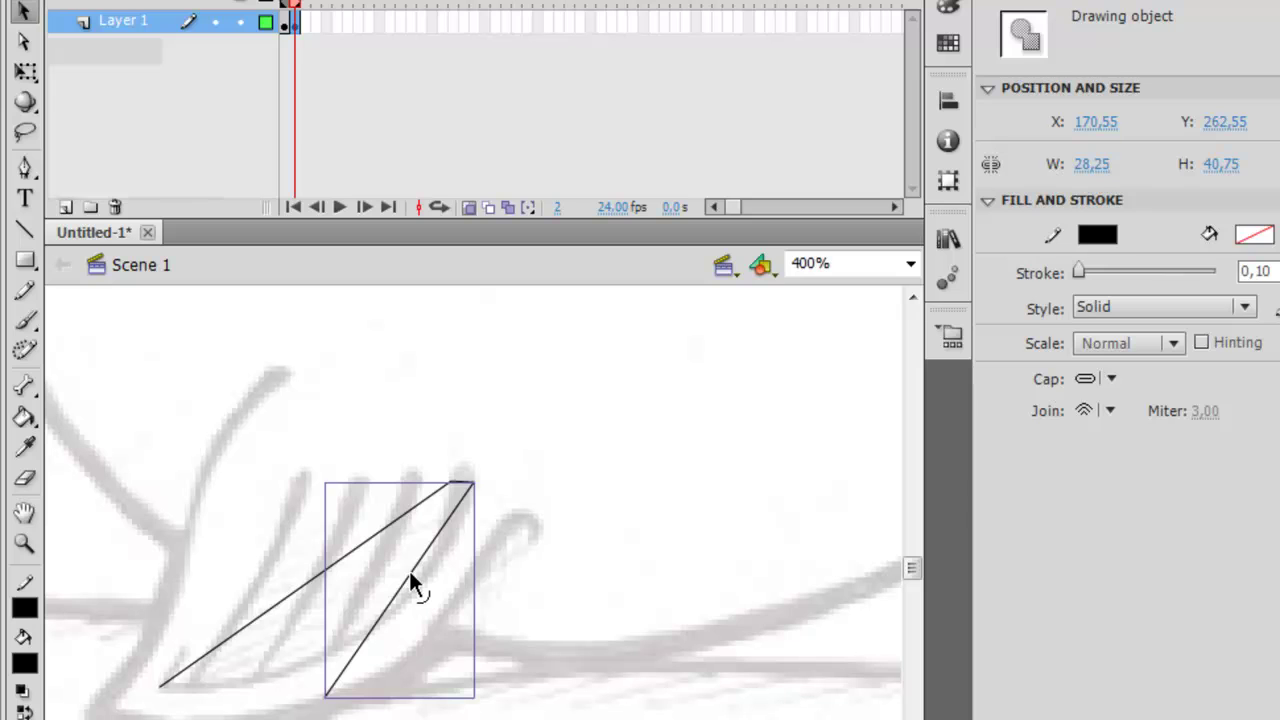
{"action": "key", "text": "Delete"}
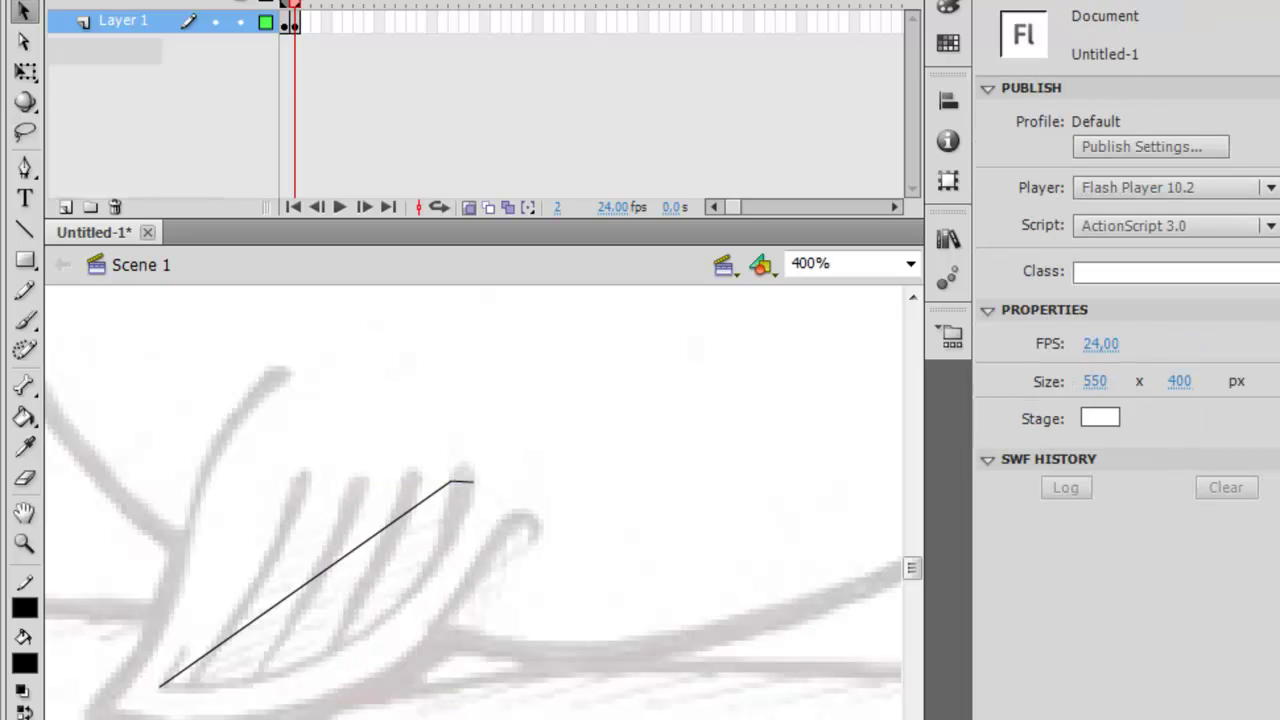
{"action": "left_click", "coordinate": [25, 229]}
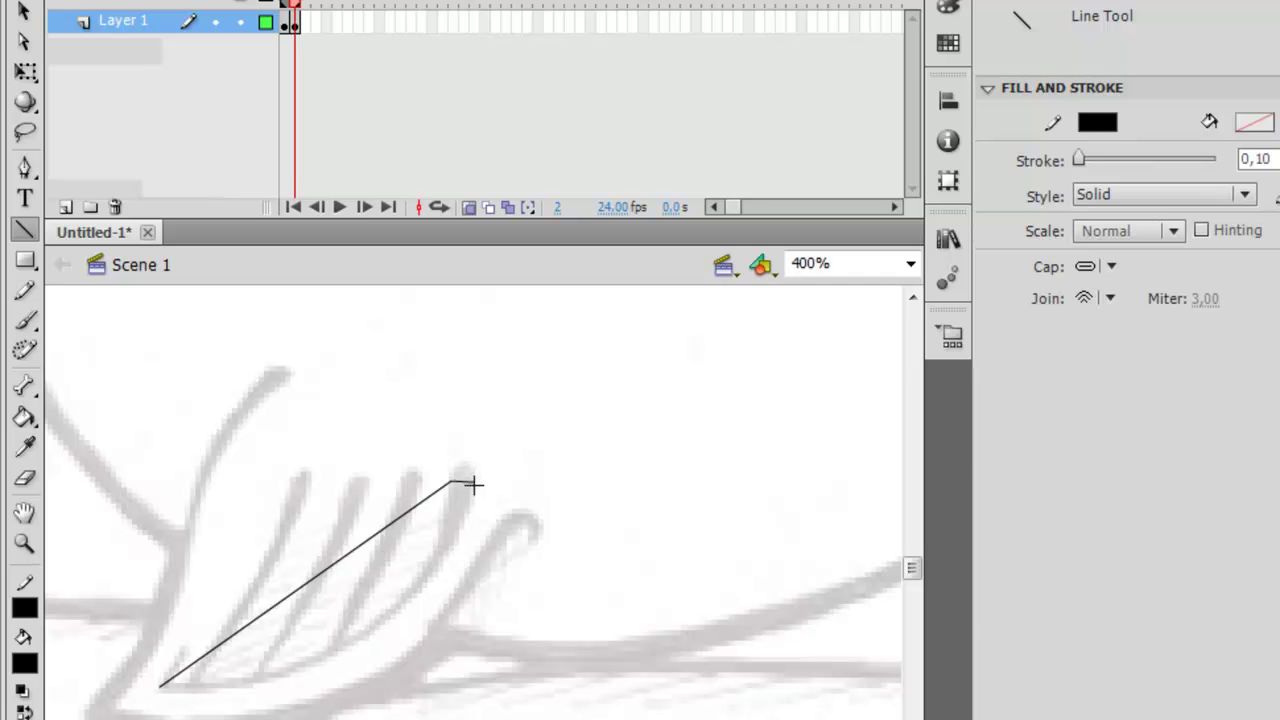
{"action": "mouse_move", "coordinate": [474, 482]}
{"action": "left_mouse_down"}
{"action": "mouse_move", "coordinate": [331, 643]}
{"action": "mouse_move", "coordinate": [149, 691]}
{"action": "mouse_move", "coordinate": [240, 628]}
{"action": "mouse_move", "coordinate": [337, 586]}
{"action": "mouse_move", "coordinate": [266, 589]}
{"action": "mouse_move", "coordinate": [254, 617]}
{"action": "mouse_move", "coordinate": [149, 674]}
{"action": "mouse_move", "coordinate": [158, 684]}
{"action": "left_mouse_up"}
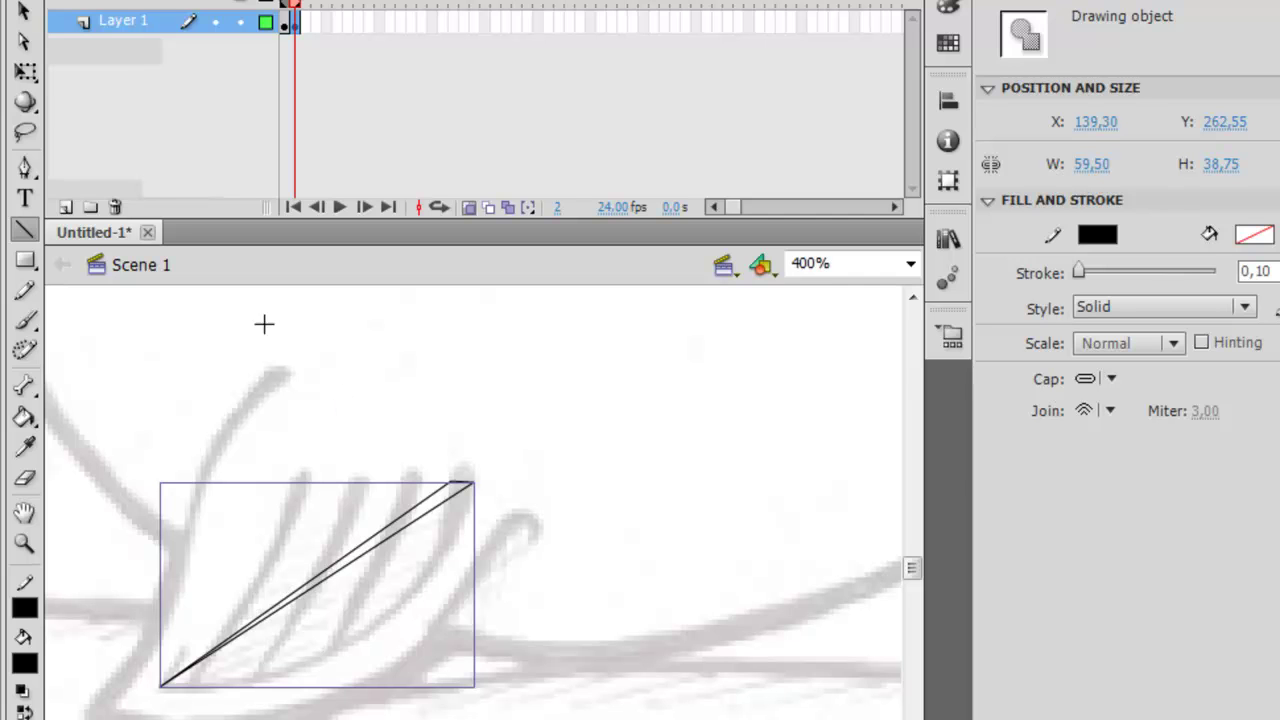
Step: Bend the lower diagonal line inside its drawing object to follow the fin ray's outer edge, and return to the main scene
{"action": "left_click", "coordinate": [24, 12]}
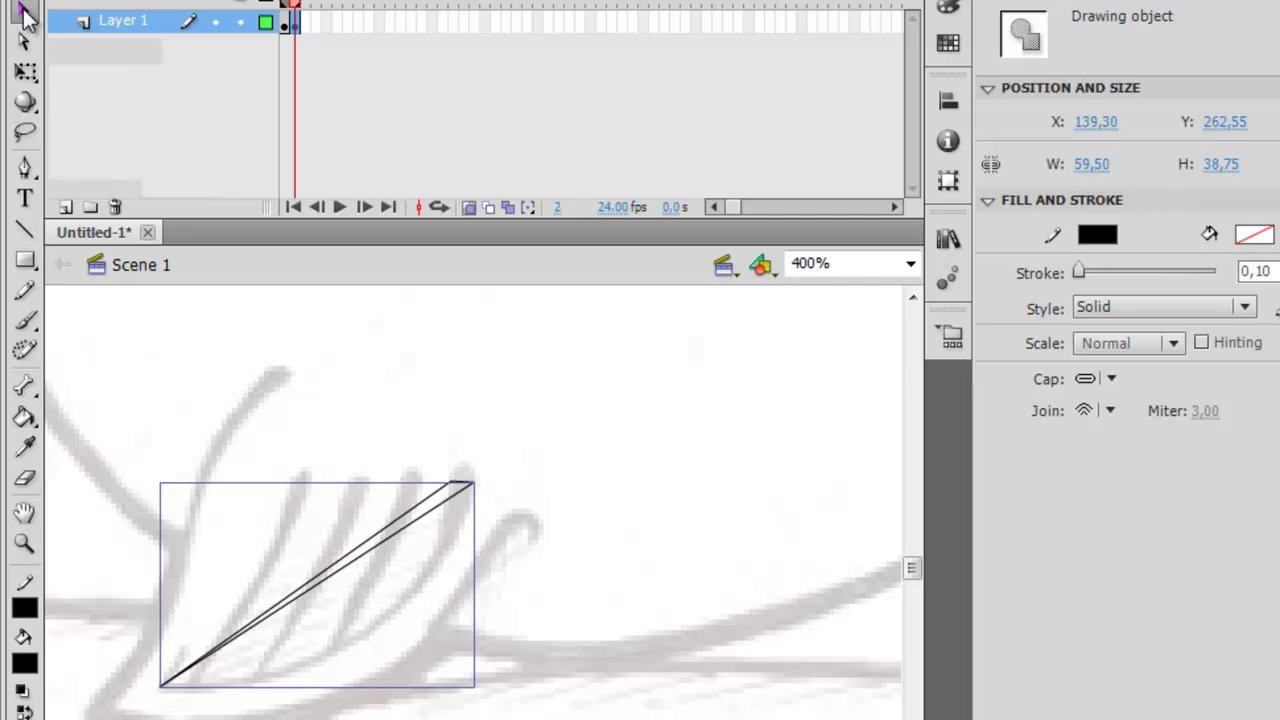
{"action": "double_click", "coordinate": [350, 564]}
{"action": "left_click", "coordinate": [350, 568]}
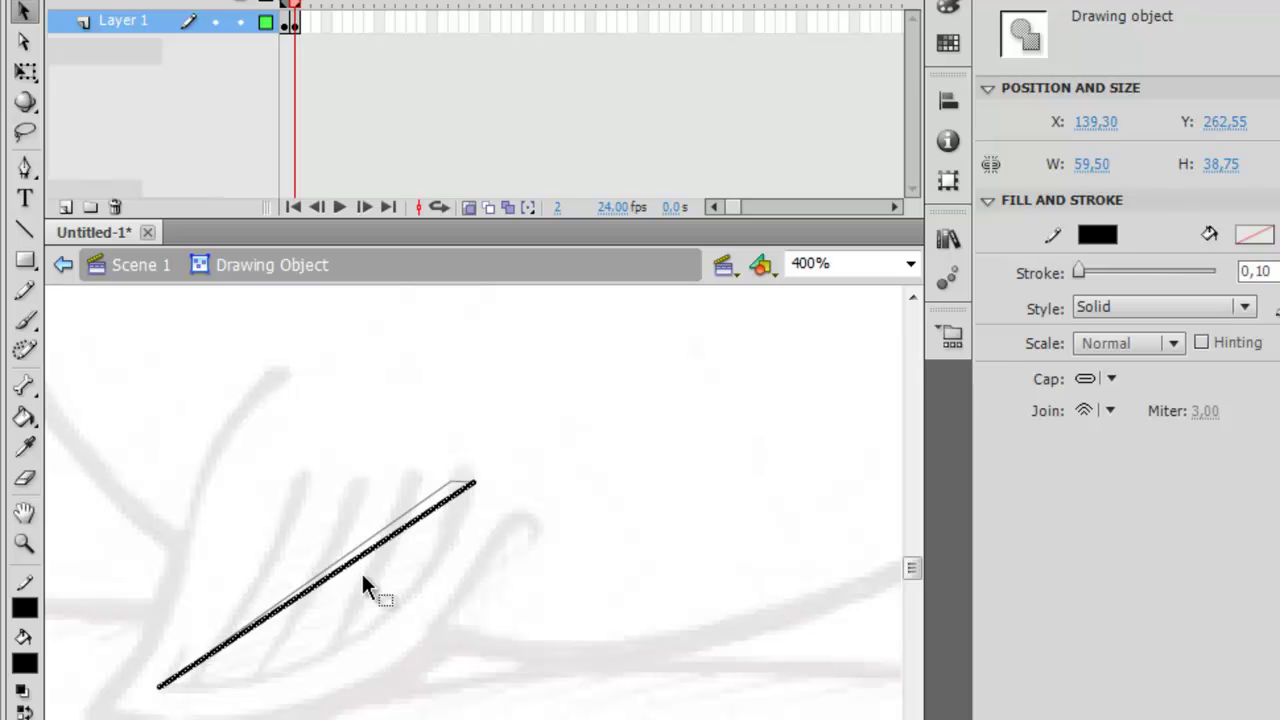
{"action": "left_click", "coordinate": [363, 580]}
{"action": "mouse_move", "coordinate": [354, 565]}
{"action": "left_mouse_down"}
{"action": "mouse_move", "coordinate": [391, 609]}
{"action": "mouse_move", "coordinate": [422, 607]}
{"action": "left_mouse_up"}
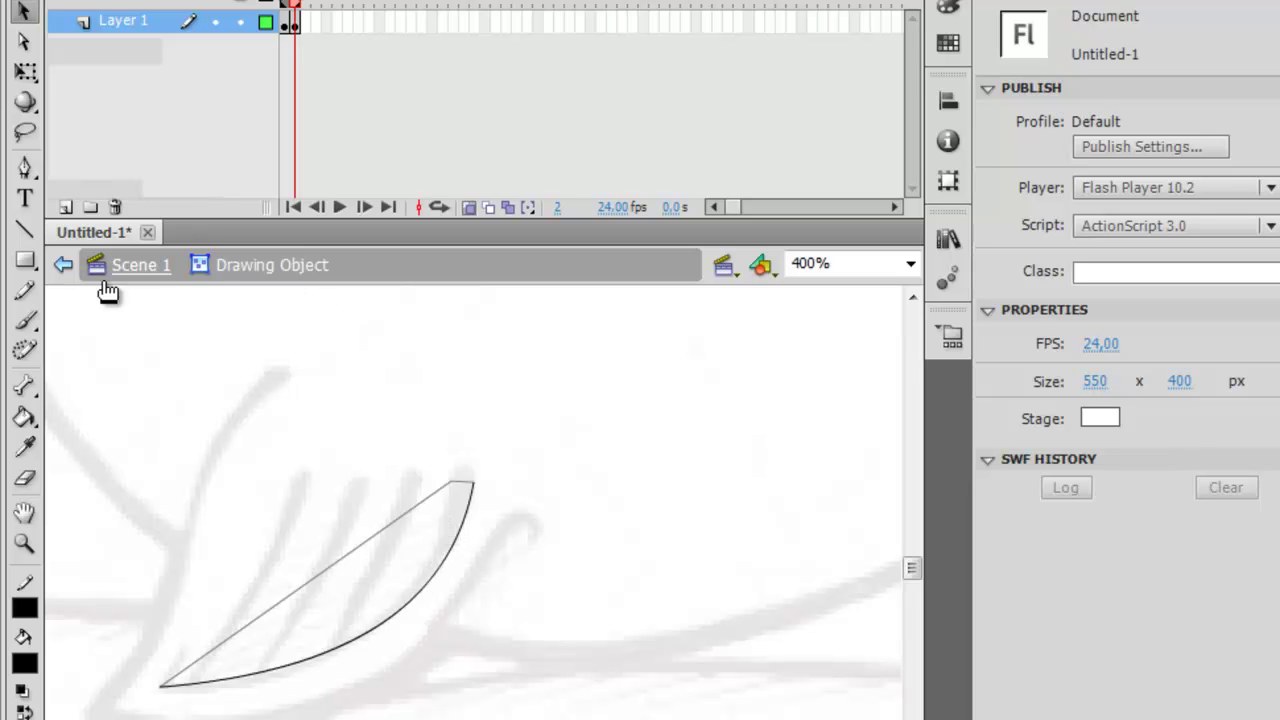
{"action": "left_click", "coordinate": [134, 266]}
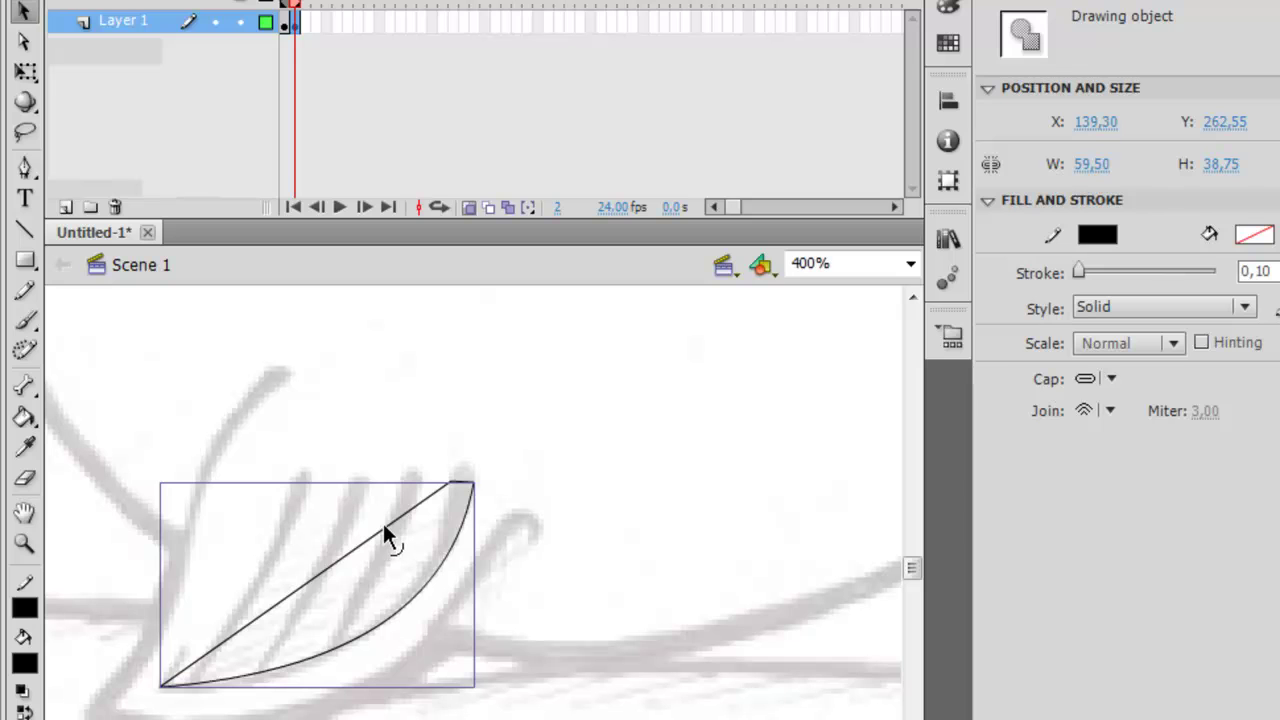
Step: Bend the upper diagonal line inside its drawing object along the fin ray's inner edge, and return to the main scene
{"action": "left_click", "coordinate": [440, 510]}
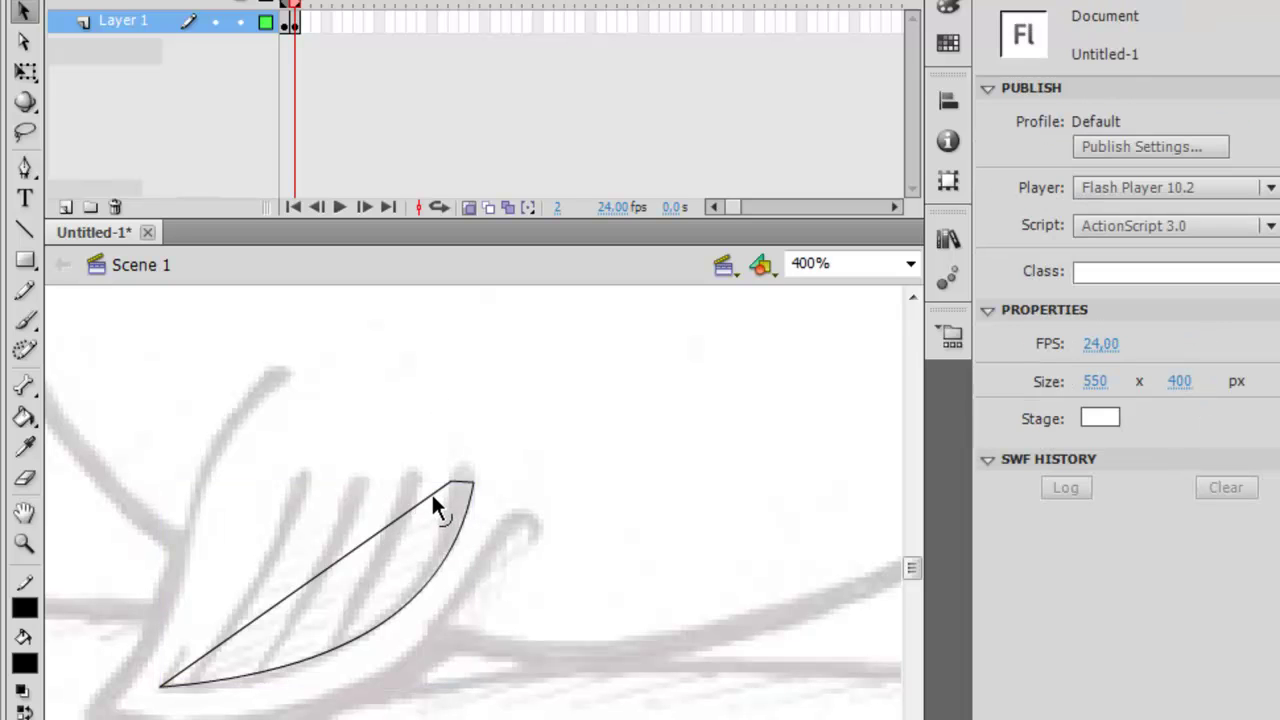
{"action": "double_click", "coordinate": [431, 492]}
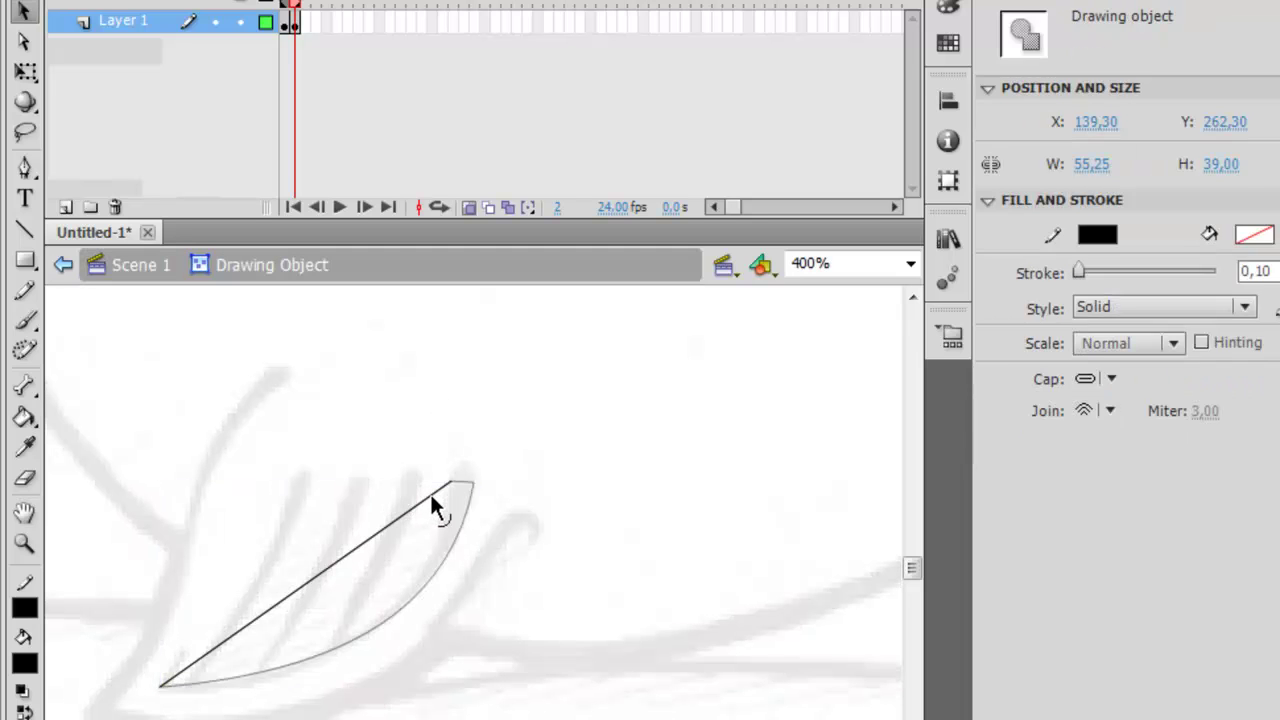
{"action": "left_click", "coordinate": [356, 547]}
{"action": "left_click", "coordinate": [360, 566]}
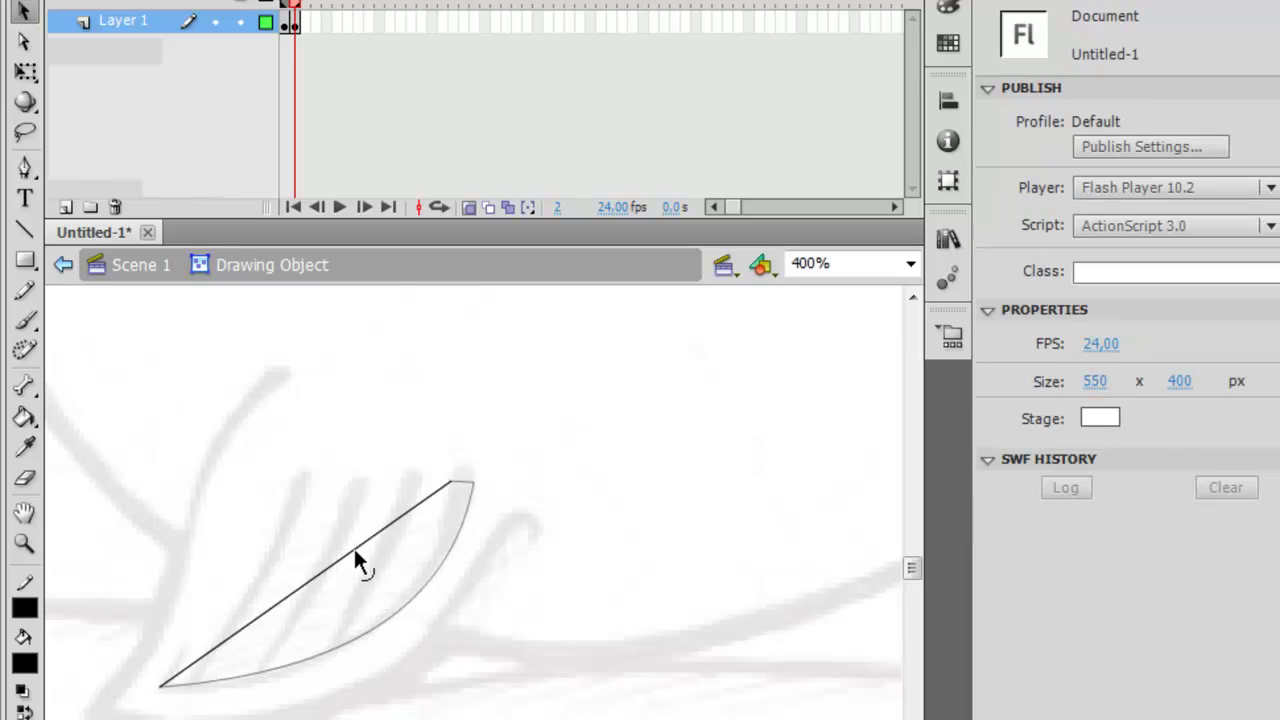
{"action": "mouse_move", "coordinate": [355, 550]}
{"action": "left_mouse_down"}
{"action": "mouse_move", "coordinate": [385, 580]}
{"action": "mouse_move", "coordinate": [432, 600]}
{"action": "mouse_move", "coordinate": [441, 589]}
{"action": "left_mouse_up"}
{"action": "left_click", "coordinate": [130, 268]}
{"action": "left_click", "coordinate": [589, 504]}
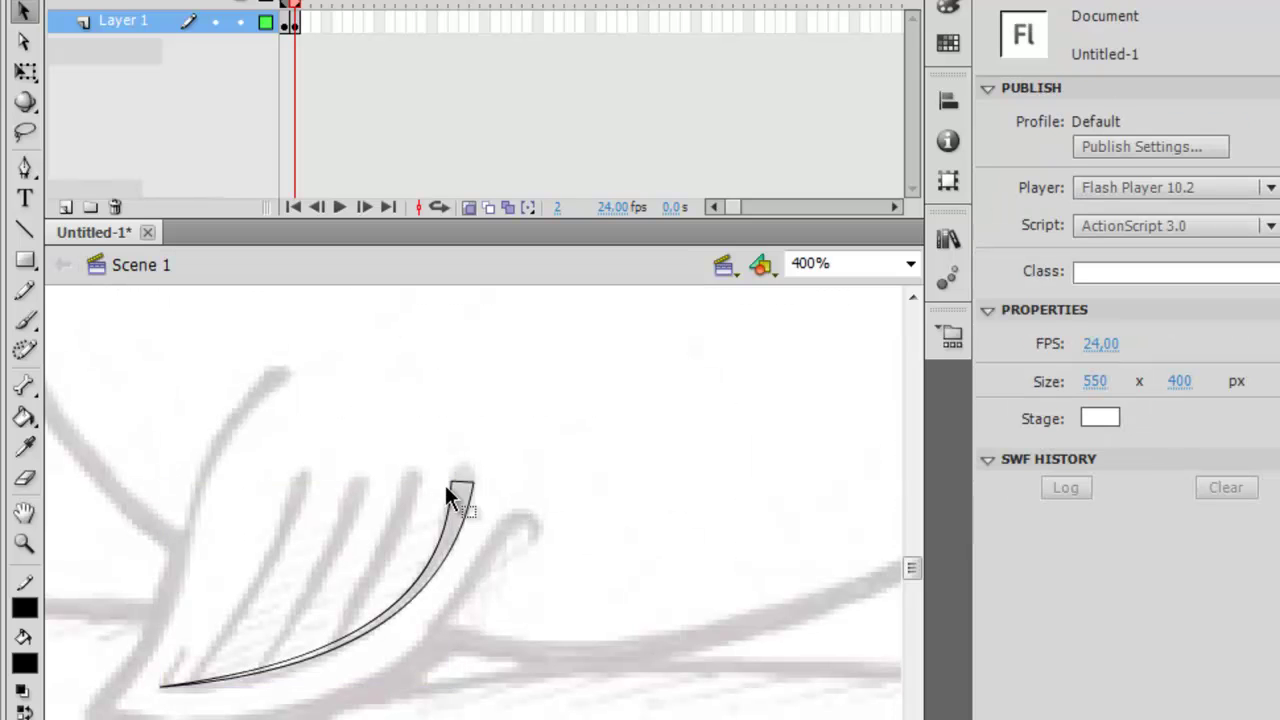
Step: Arch the short closing line upward and spread its curve handles to form a smoothly rounded cap about 4.4 by 2.6 px
{"action": "double_click", "coordinate": [462, 479]}
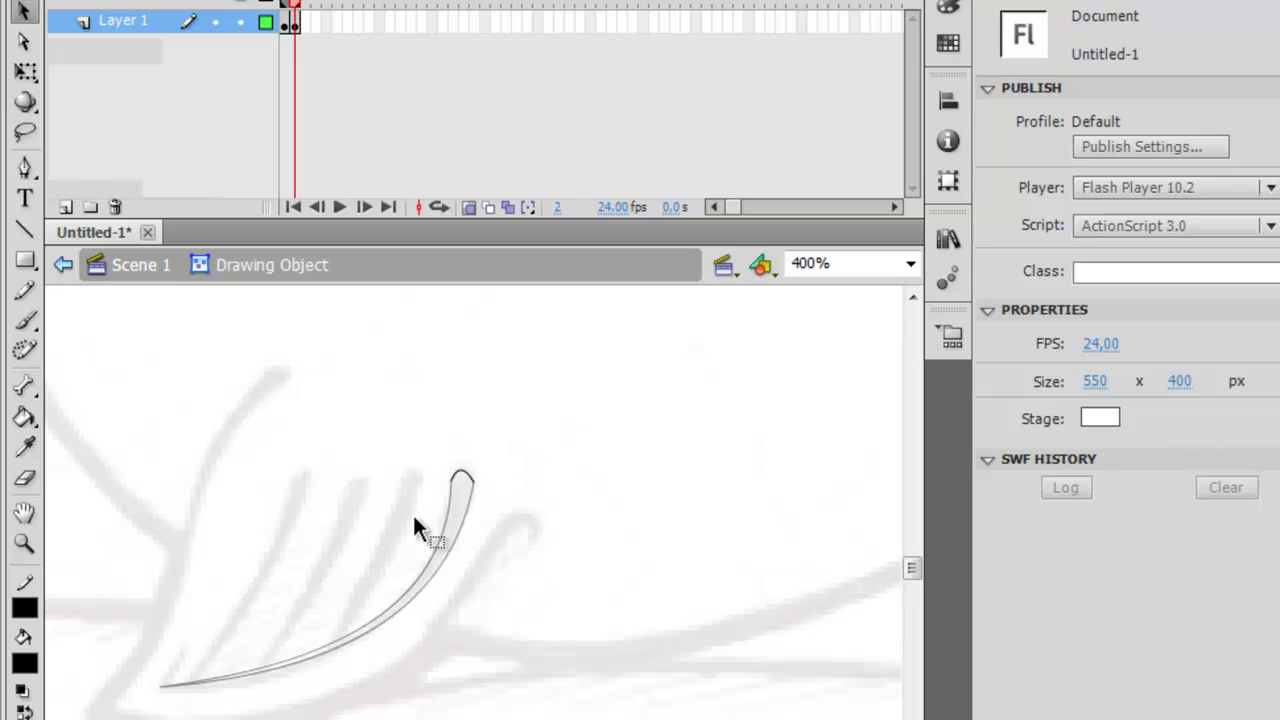
{"action": "left_click", "coordinate": [25, 543]}
{"action": "left_click", "coordinate": [494, 491]}
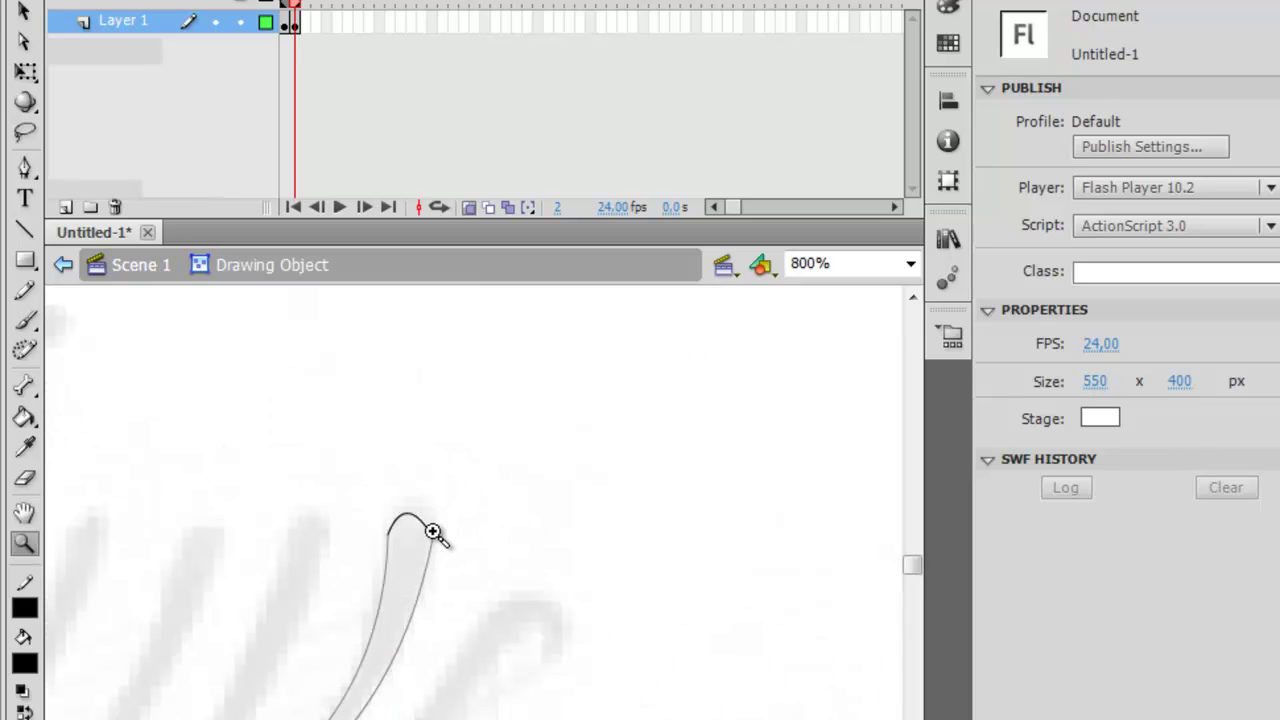
{"action": "left_click", "coordinate": [24, 42]}
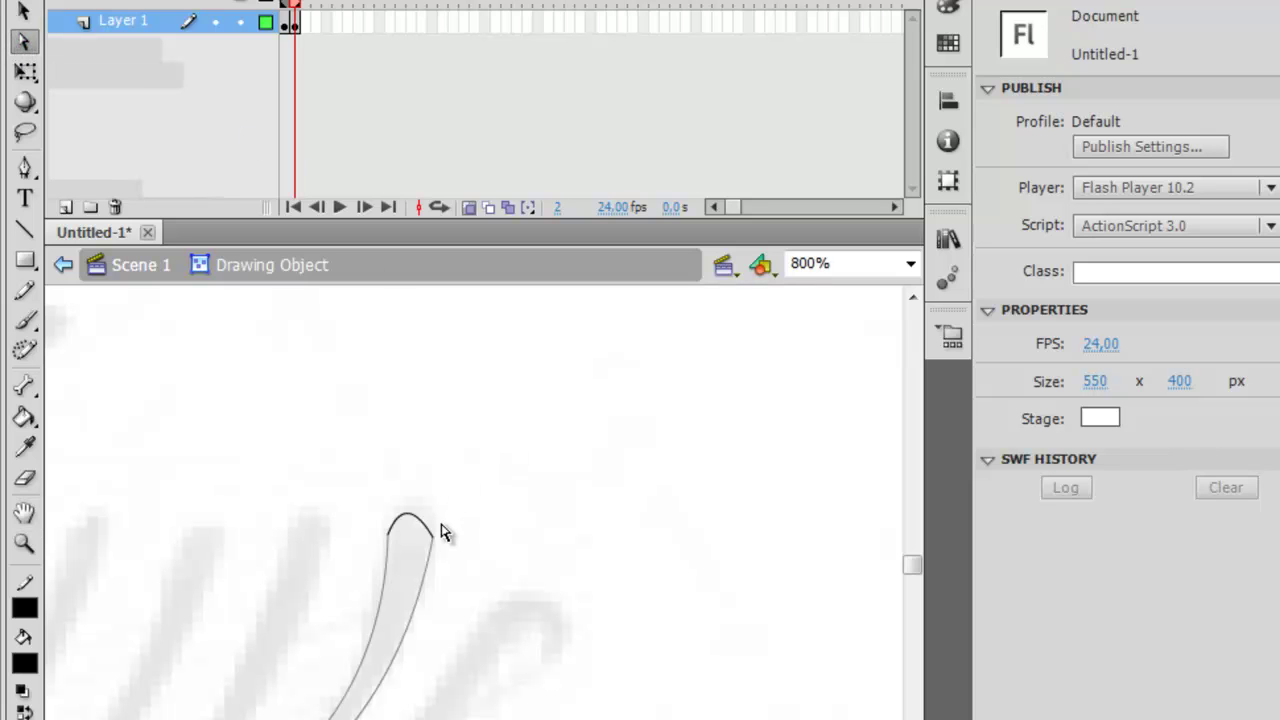
{"action": "left_click", "coordinate": [433, 541]}
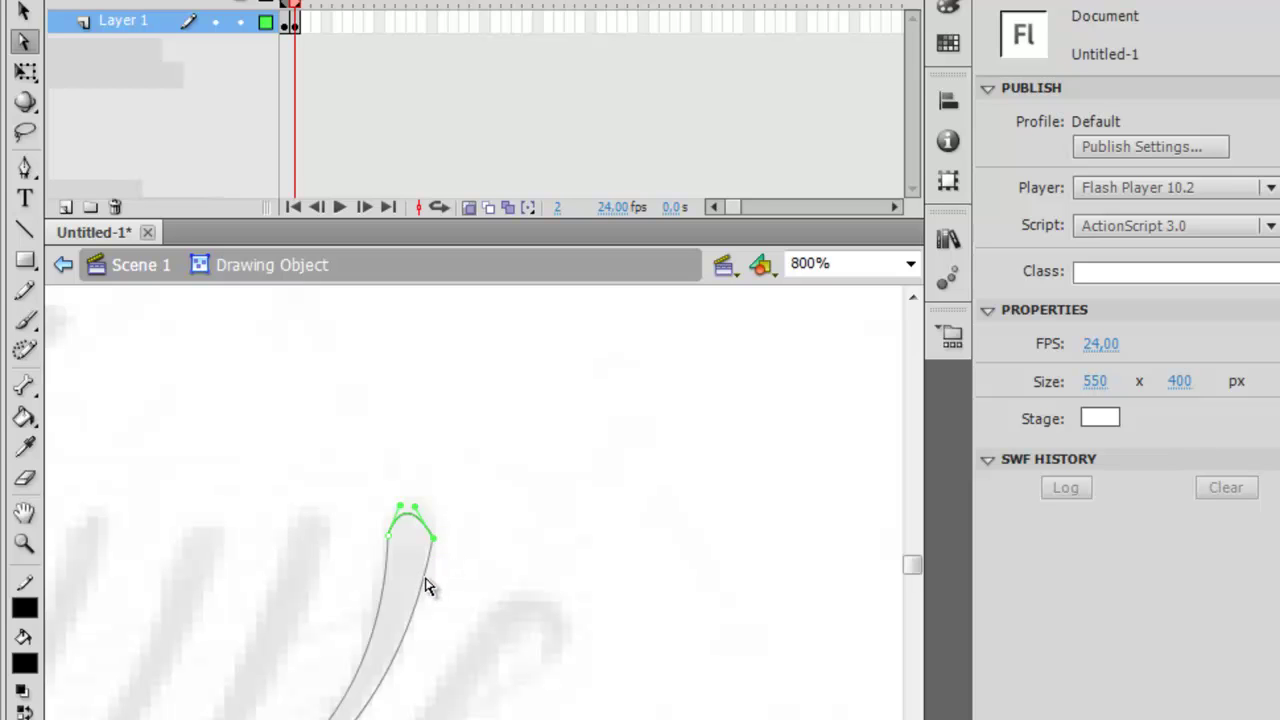
{"action": "left_click", "coordinate": [414, 507]}
{"action": "left_click_drag", "start_coordinate": [437, 502], "coordinate": [383, 505]}
{"action": "left_click", "coordinate": [304, 495]}
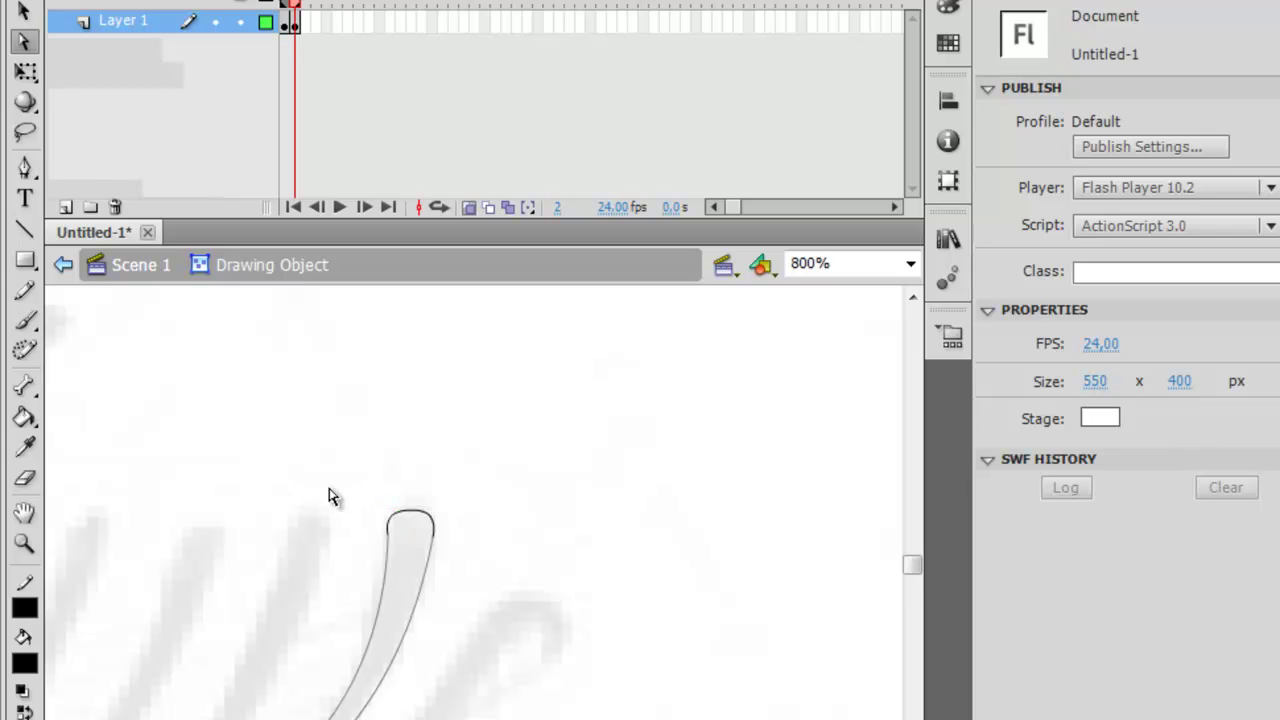
{"action": "left_click", "coordinate": [110, 268]}
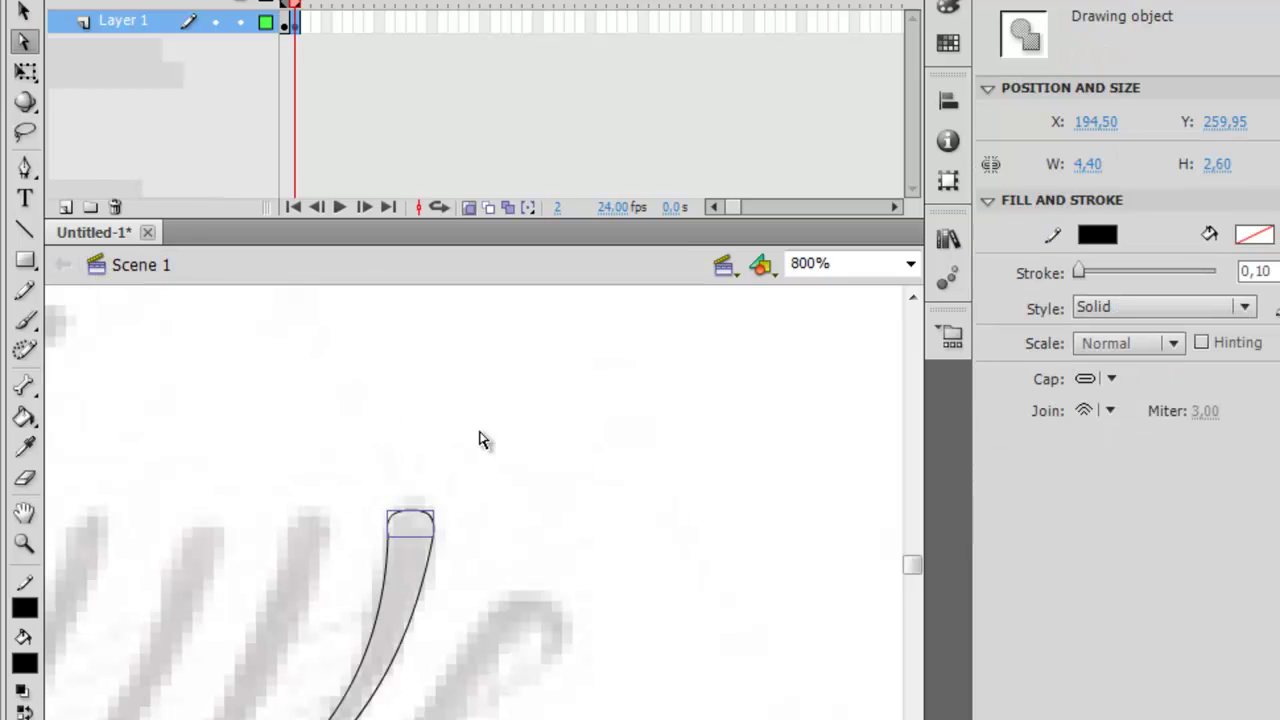
Step: Move the outer curve away from the fin ray outline and undo the move
{"action": "scroll", "coordinate": [490, 470], "scroll_direction": "down", "scroll_amount": 5}
{"action": "scroll", "coordinate": [495, 472], "scroll_direction": "up", "scroll_amount": 3}
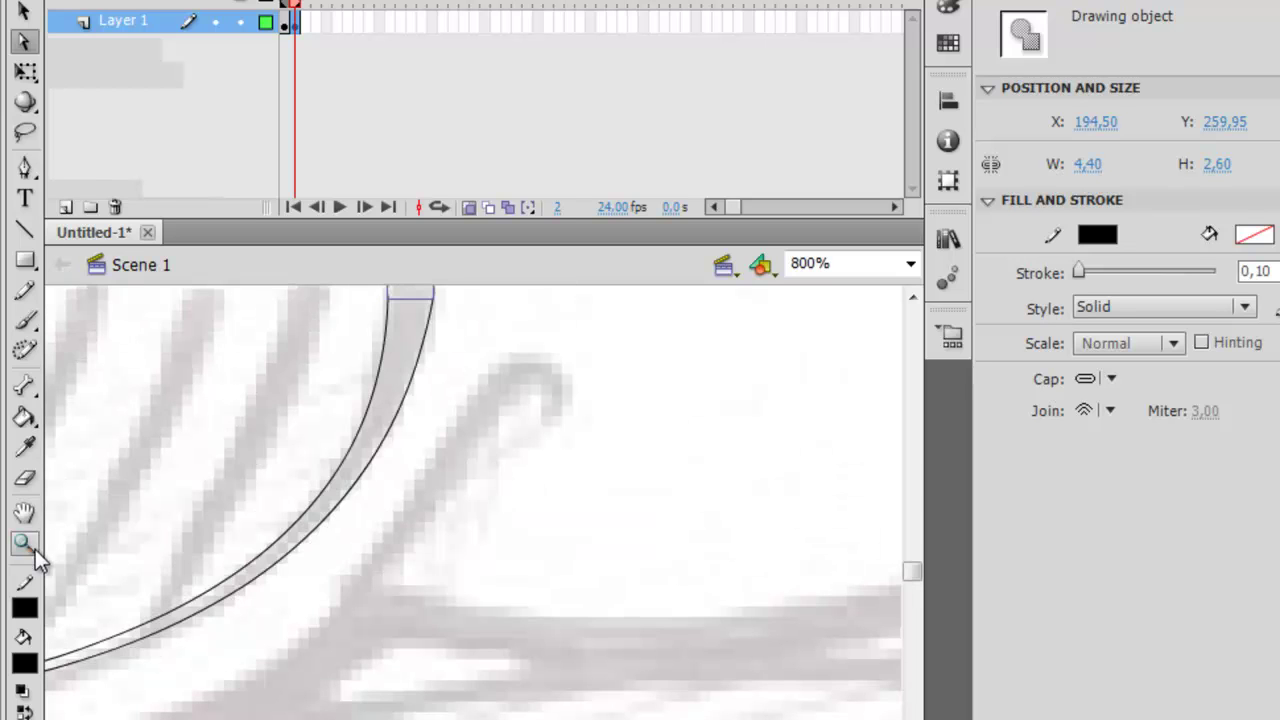
{"action": "left_click", "coordinate": [25, 543]}
{"action": "left_click", "coordinate": [251, 605], "text": "alt"}
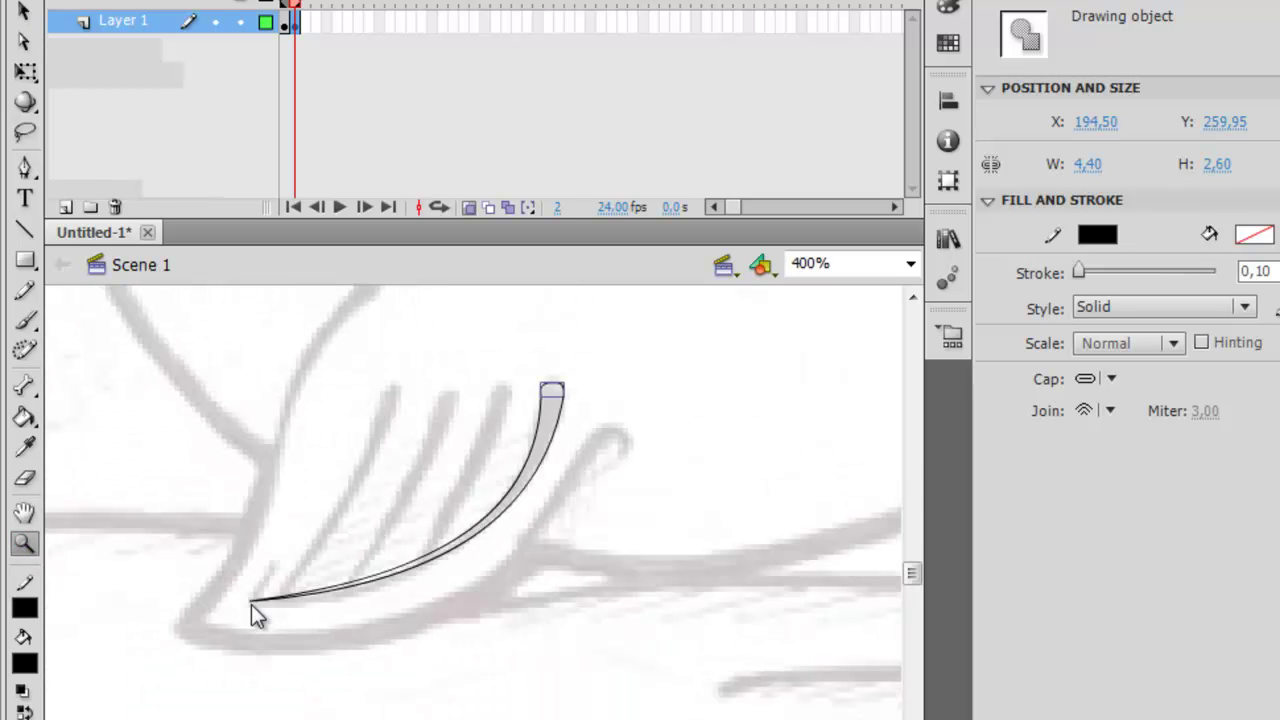
{"action": "left_click", "coordinate": [33, 15]}
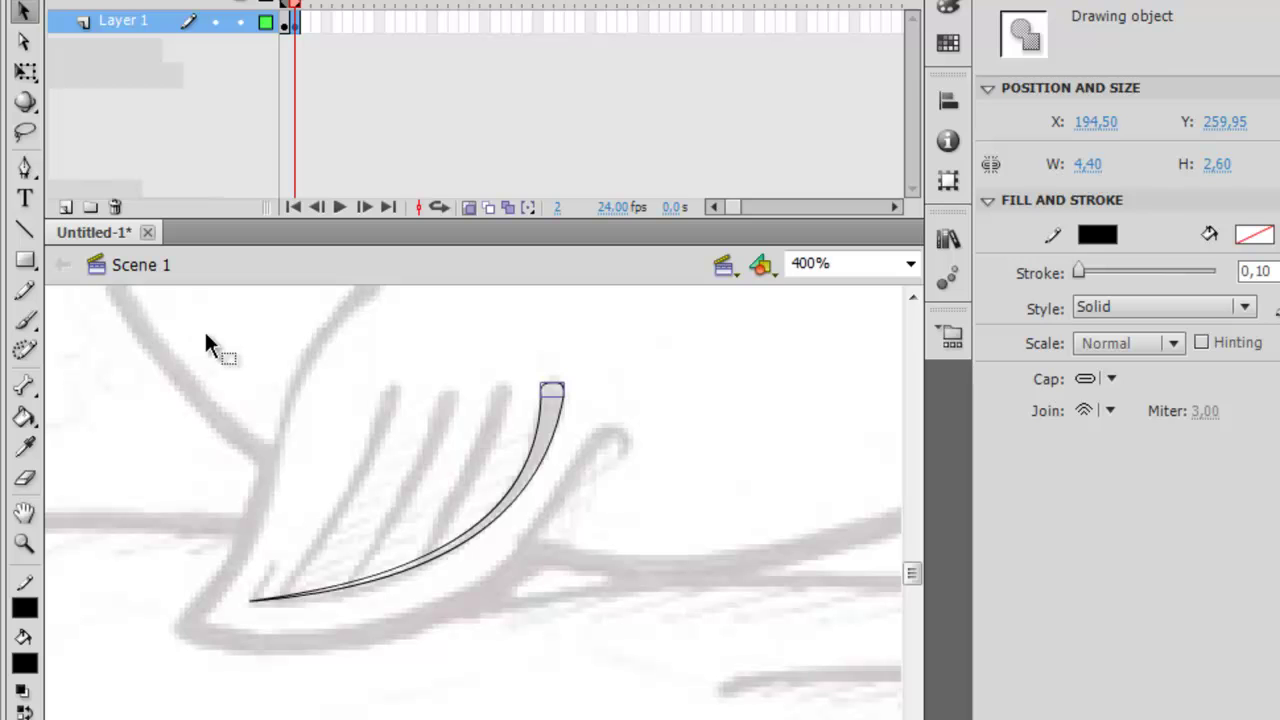
{"action": "left_click", "coordinate": [550, 440]}
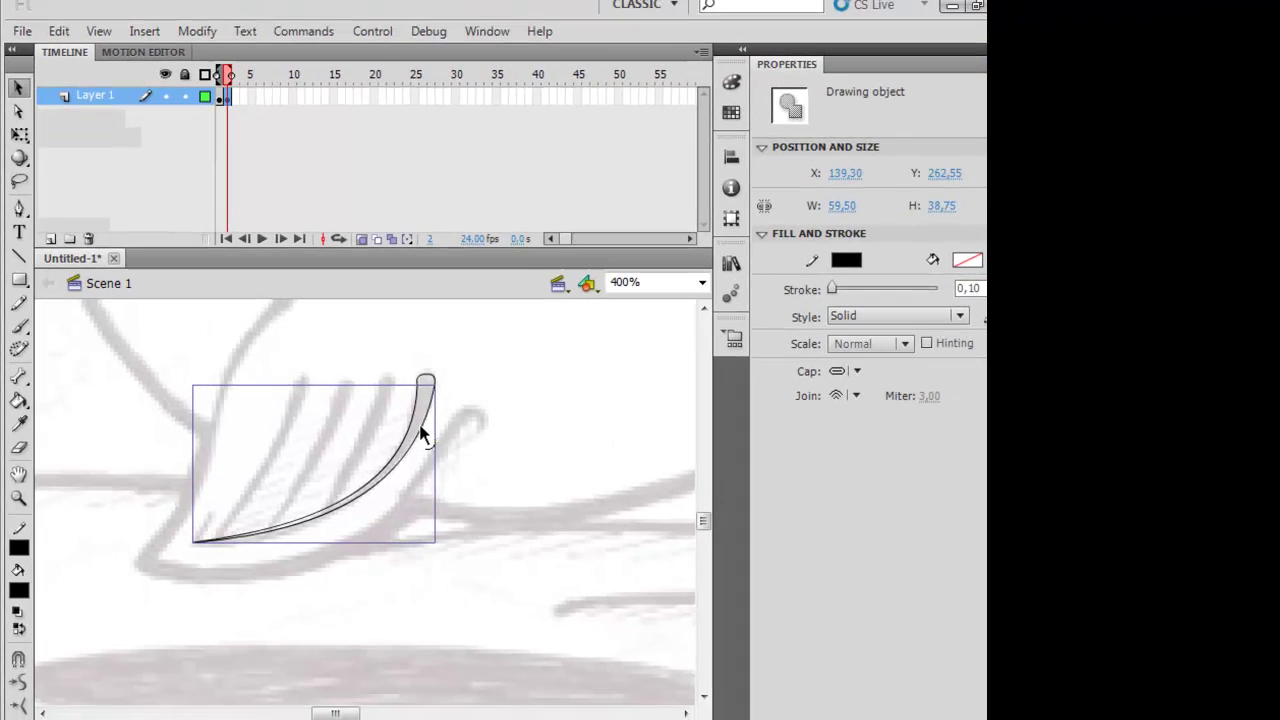
{"action": "left_click_drag", "start_coordinate": [554, 458], "coordinate": [600, 484]}
{"action": "left_click_drag", "start_coordinate": [455, 450], "coordinate": [546, 471]}
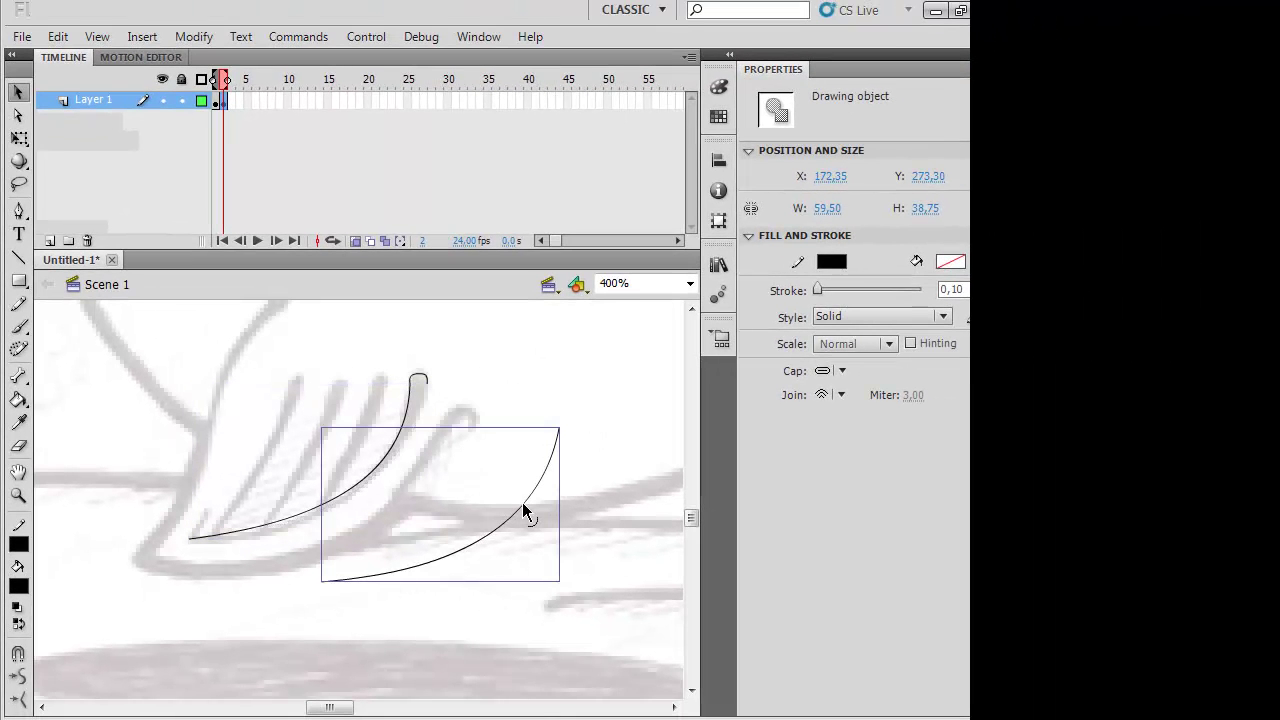
{"action": "key", "text": "ctrl+z"}
Step: Break apart all three outline lines of the fin ray into one shape and fill its interior with black
{"action": "left_click_drag", "start_coordinate": [474, 346], "coordinate": [172, 553]}
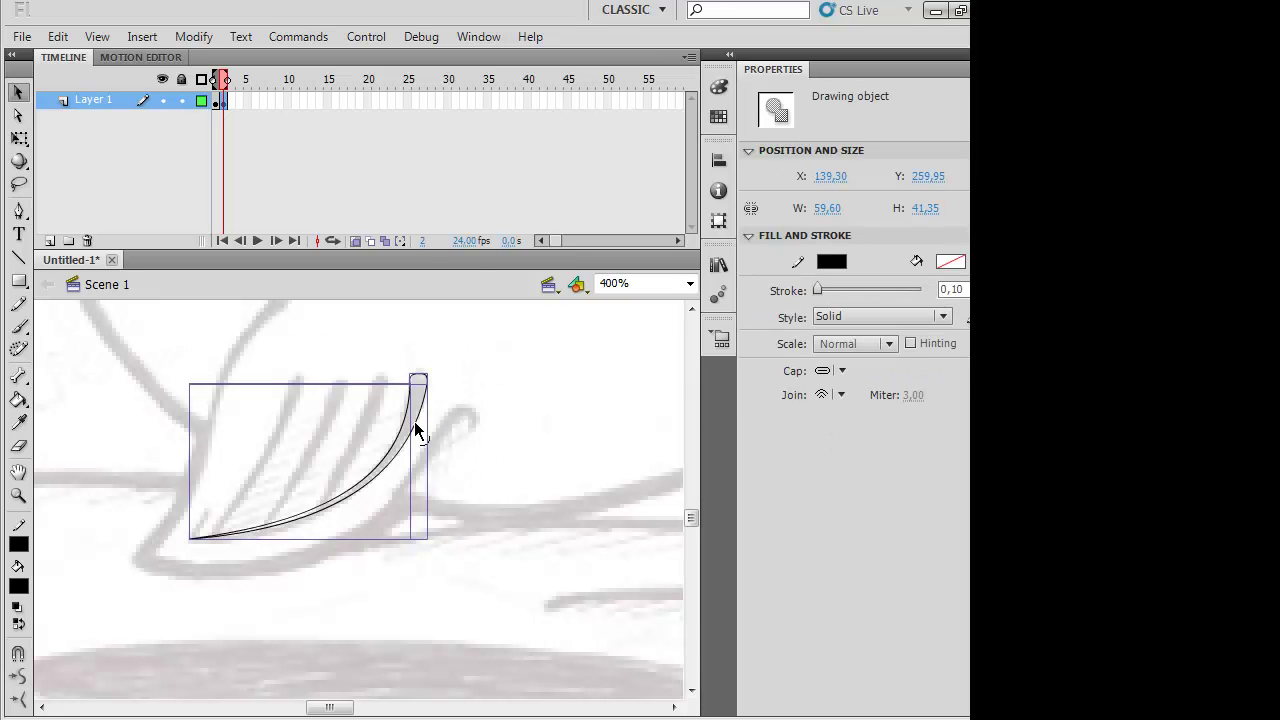
{"action": "right_click", "coordinate": [414, 421]}
{"action": "left_click", "coordinate": [480, 603]}
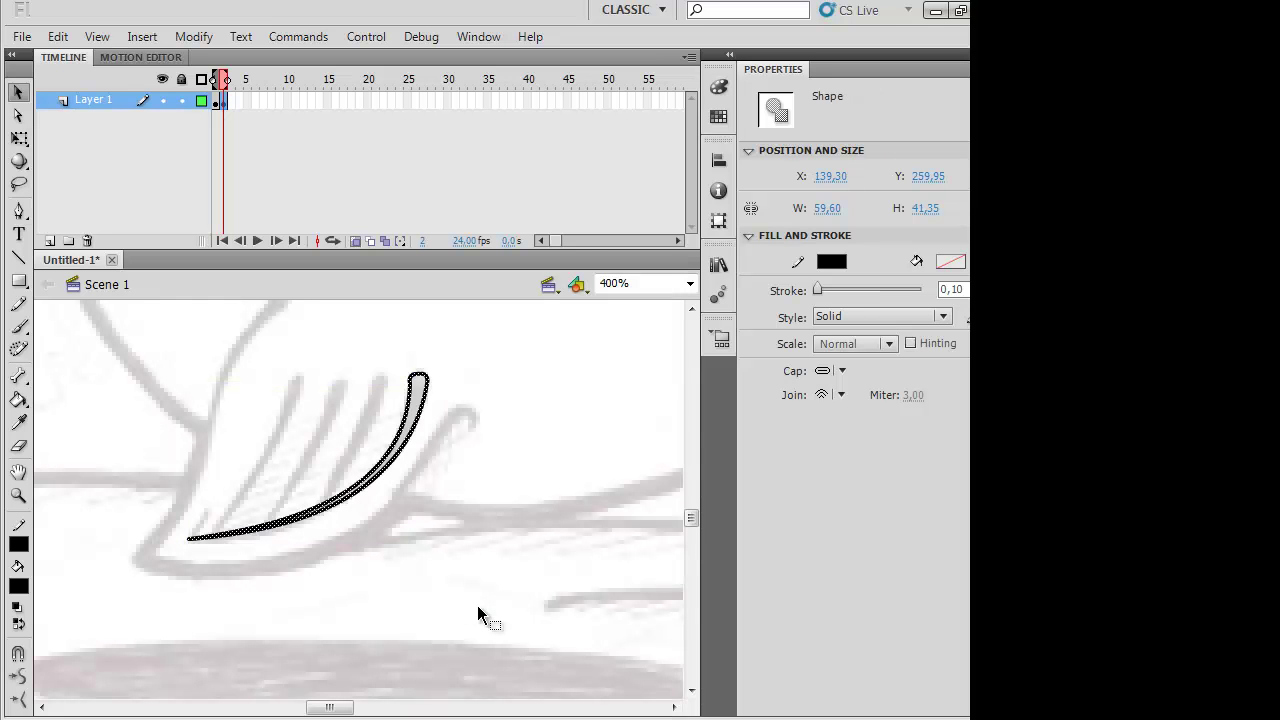
{"action": "left_click", "coordinate": [170, 472]}
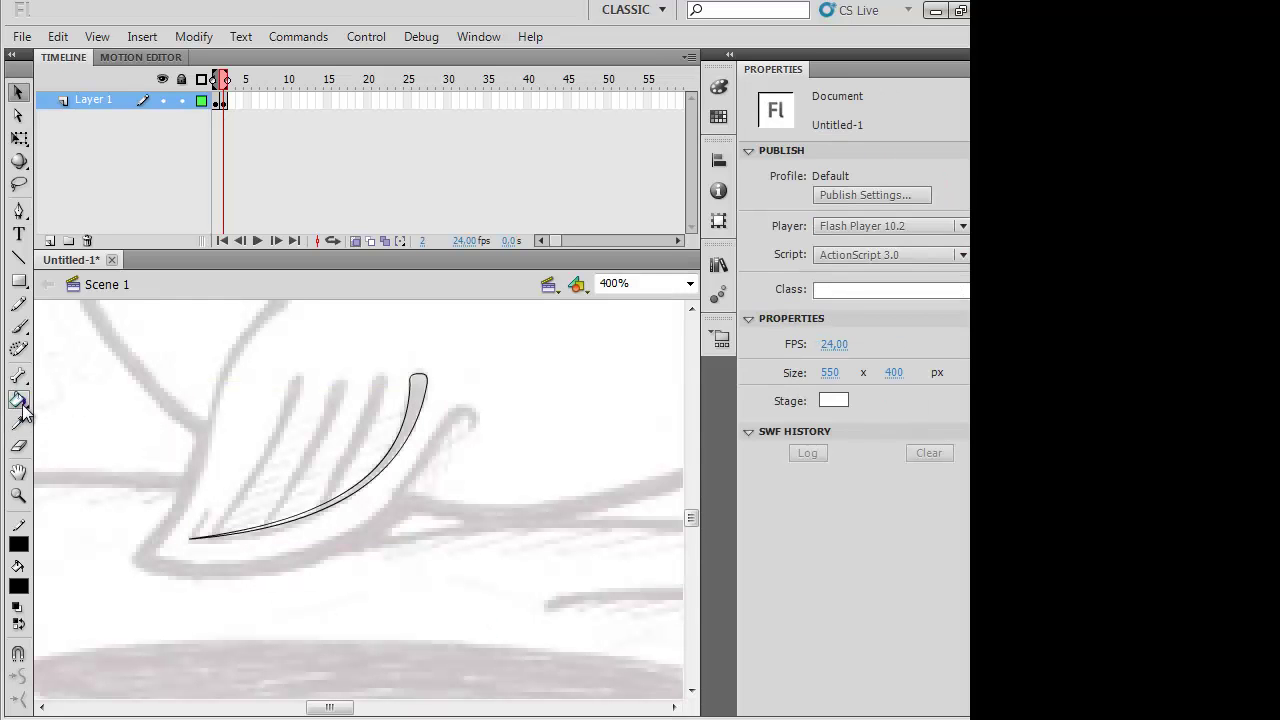
{"action": "left_click", "coordinate": [18, 399]}
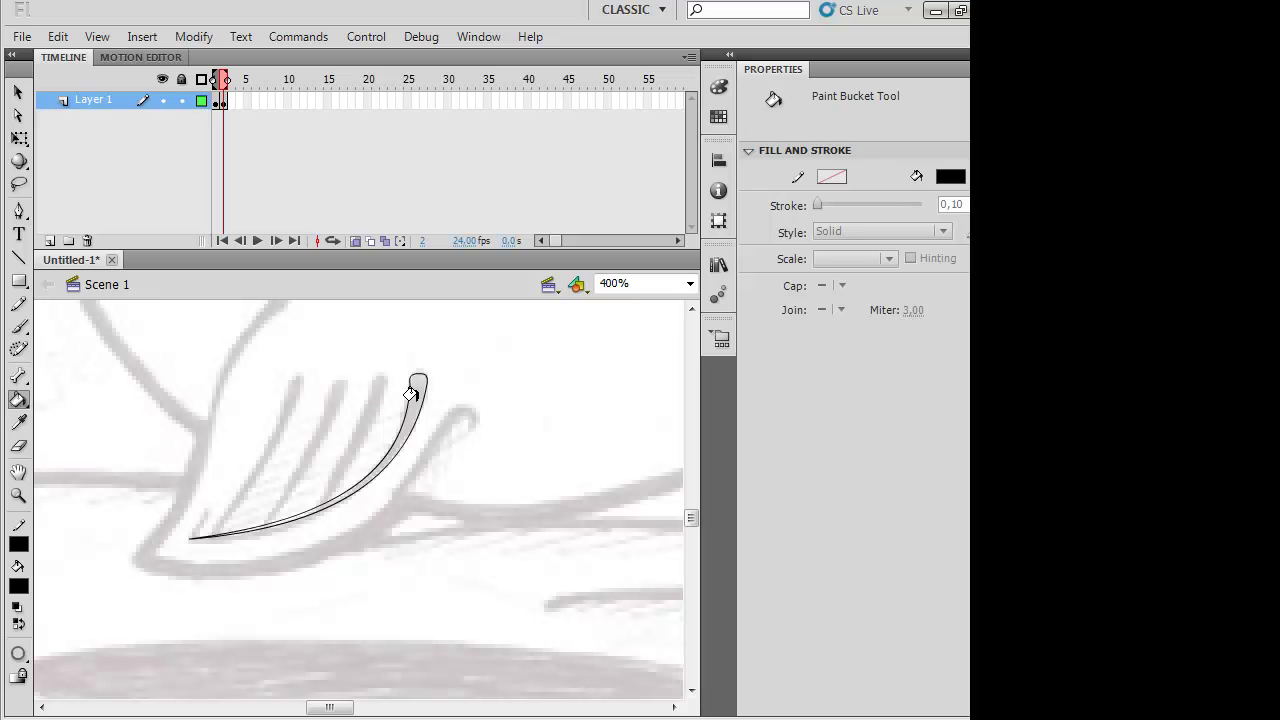
{"action": "left_click", "coordinate": [411, 394]}
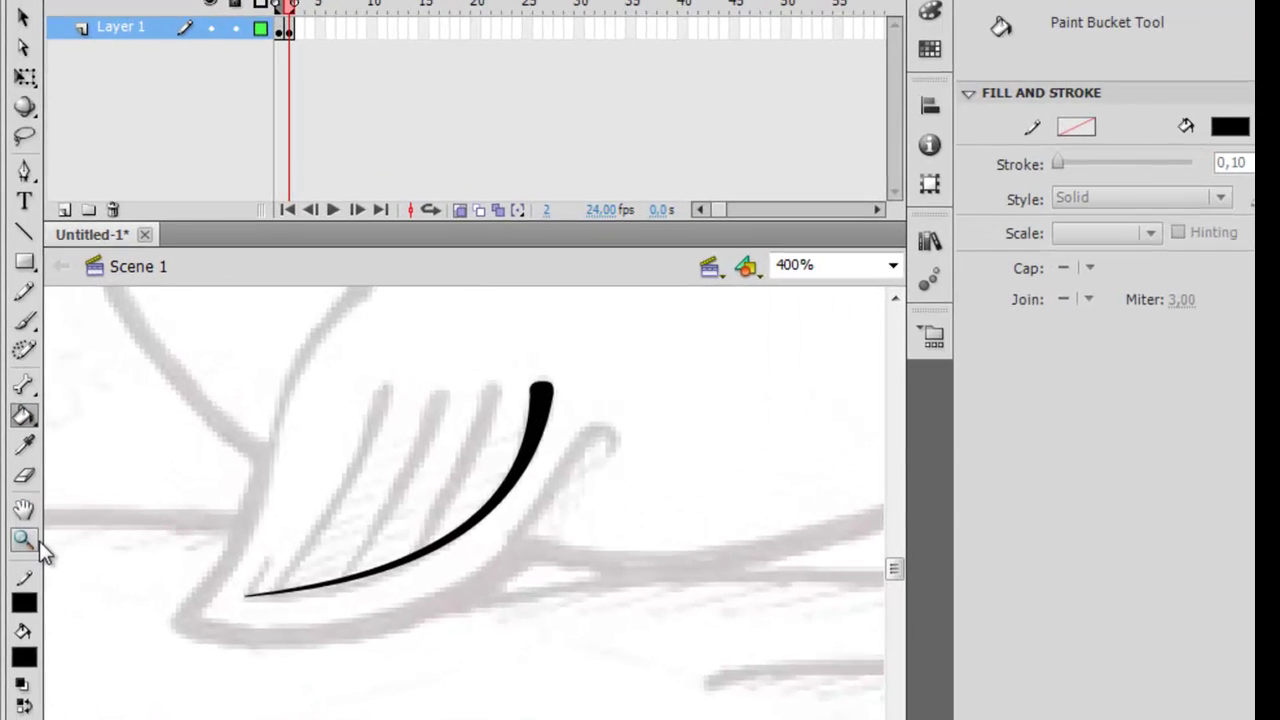
Step: Draw three connected straight lines along the upper edge of the fish's upper lip
{"action": "left_click", "coordinate": [19, 495]}
{"action": "left_click", "coordinate": [453, 534]}
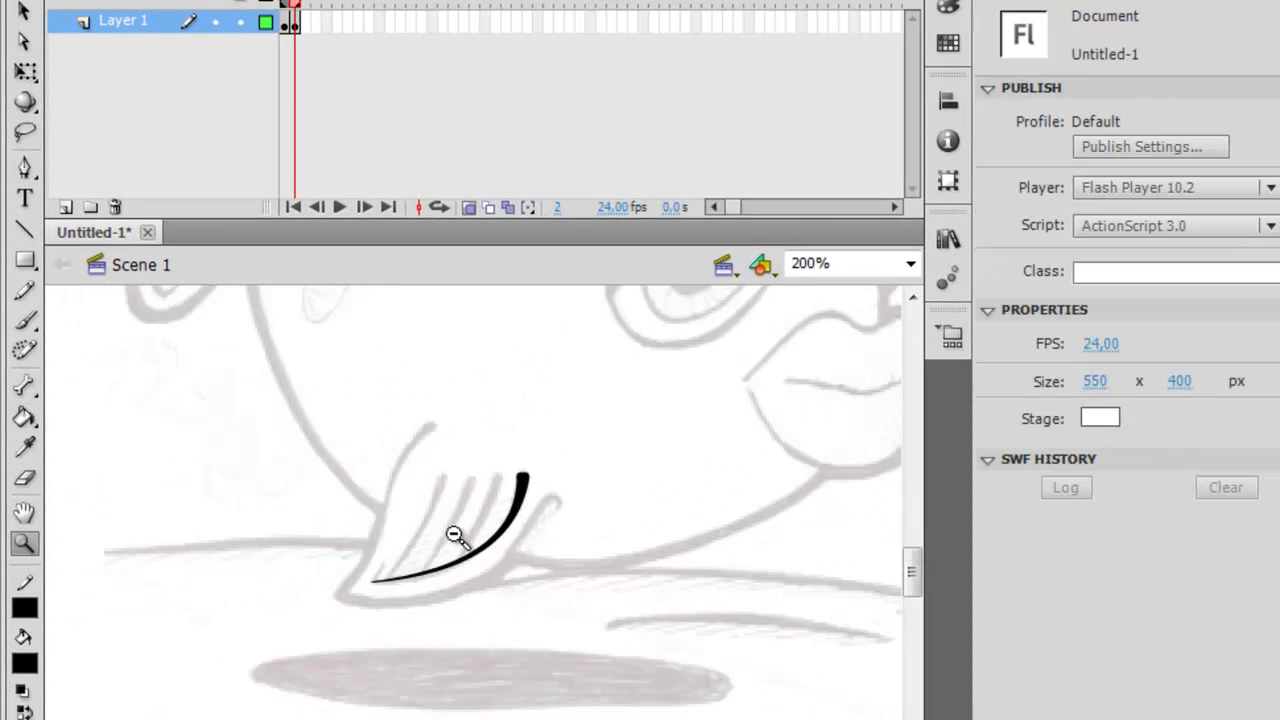
{"action": "scroll", "coordinate": [453, 534], "scroll_direction": "up", "scroll_amount": 2}
{"action": "scroll", "coordinate": [453, 534], "scroll_direction": "down", "scroll_amount": 1}
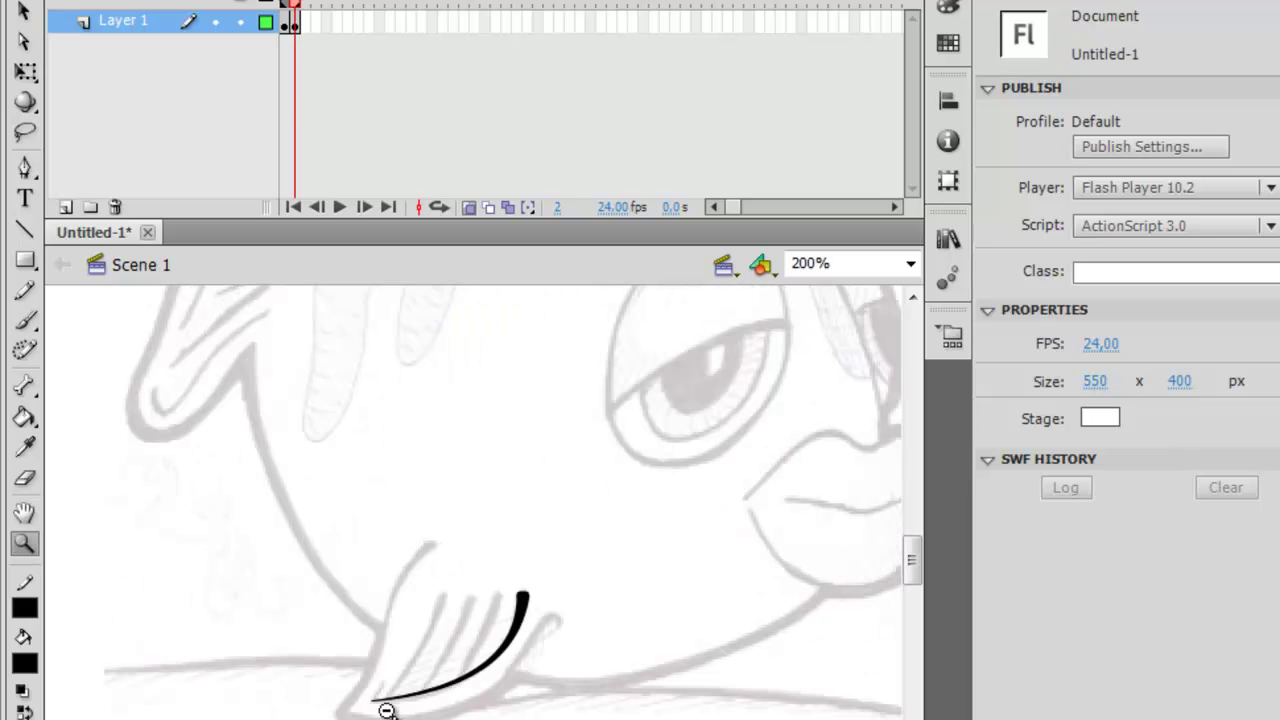
{"action": "scroll", "coordinate": [543, 585], "scroll_direction": "up", "scroll_amount": 1}
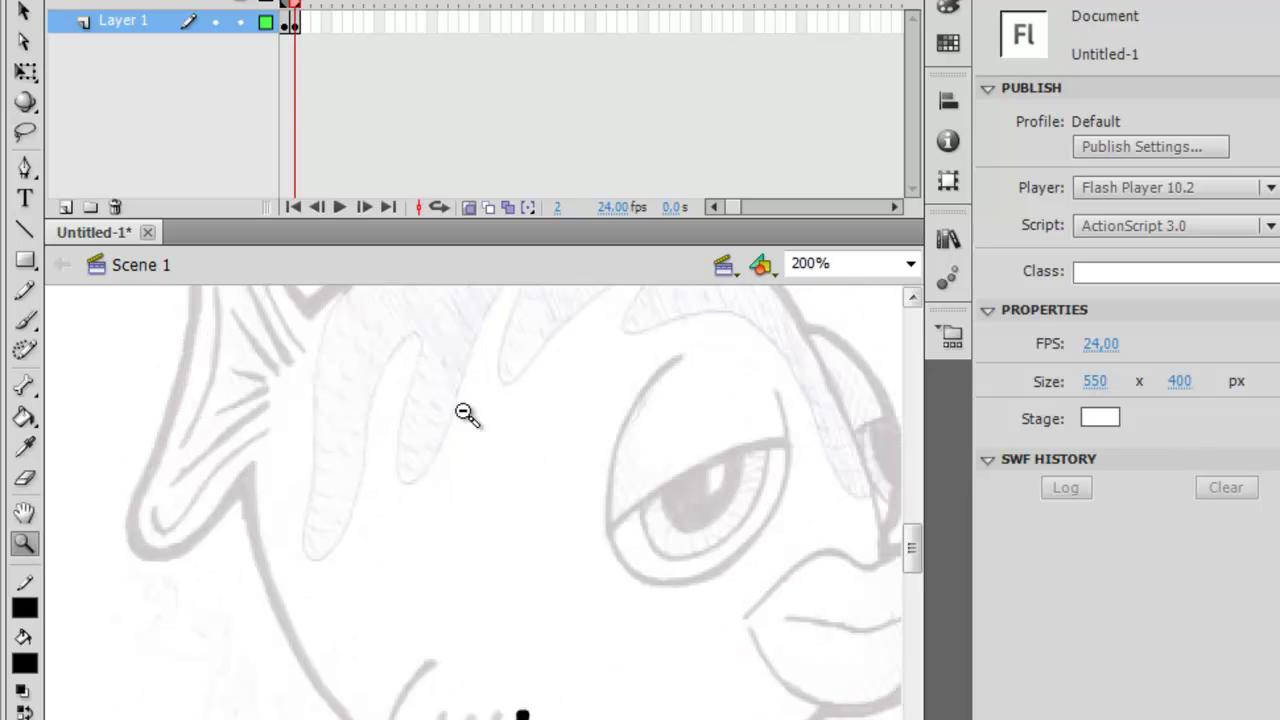
{"action": "scroll", "coordinate": [409, 463], "scroll_direction": "up", "scroll_amount": 2}
{"action": "left_click_drag", "start_coordinate": [314, 708], "coordinate": [348, 709]}
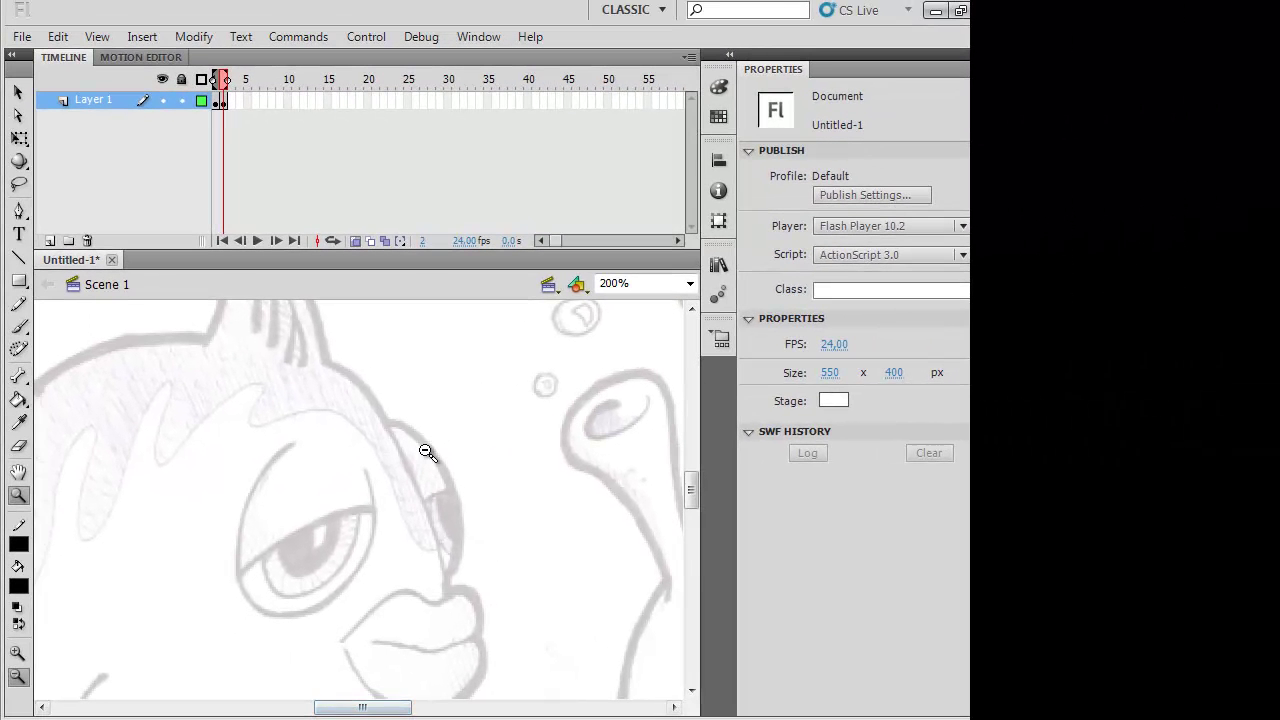
{"action": "left_click", "coordinate": [17, 258]}
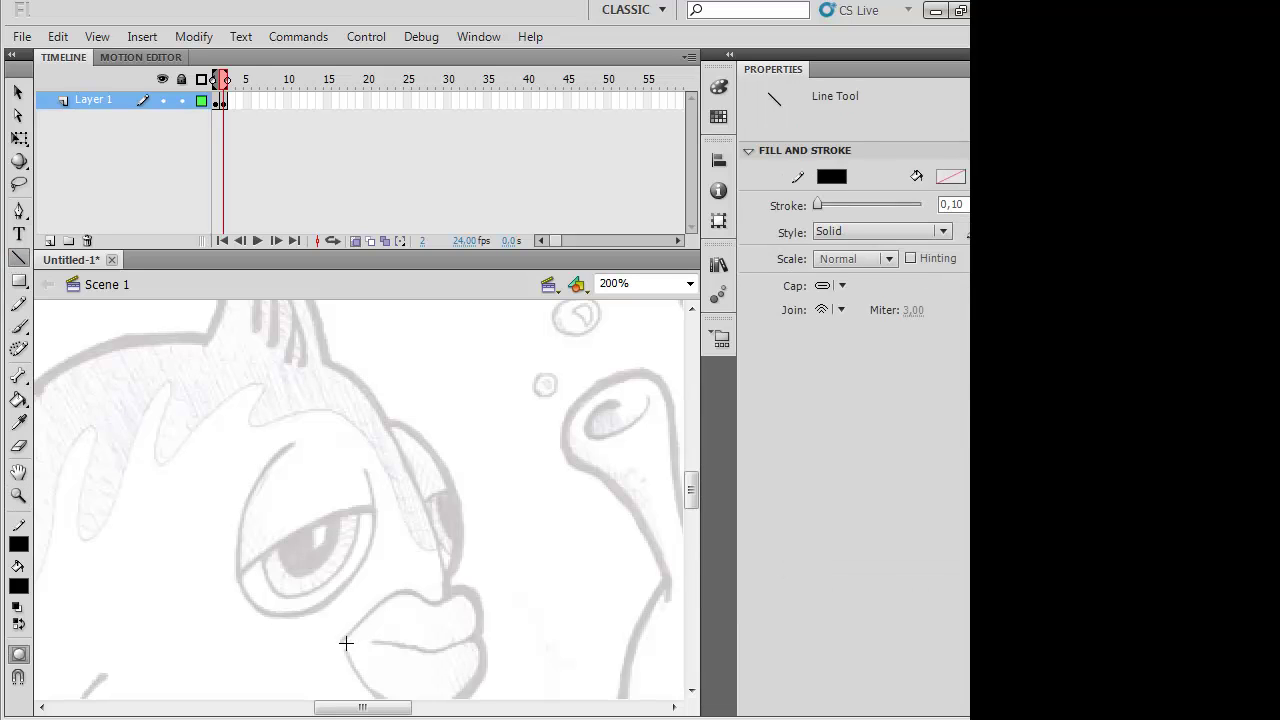
{"action": "mouse_move", "coordinate": [405, 612]}
{"action": "left_mouse_down"}
{"action": "mouse_move", "coordinate": [460, 596]}
{"action": "mouse_move", "coordinate": [385, 609]}
{"action": "mouse_move", "coordinate": [394, 597]}
{"action": "mouse_move", "coordinate": [438, 608]}
{"action": "left_mouse_up"}
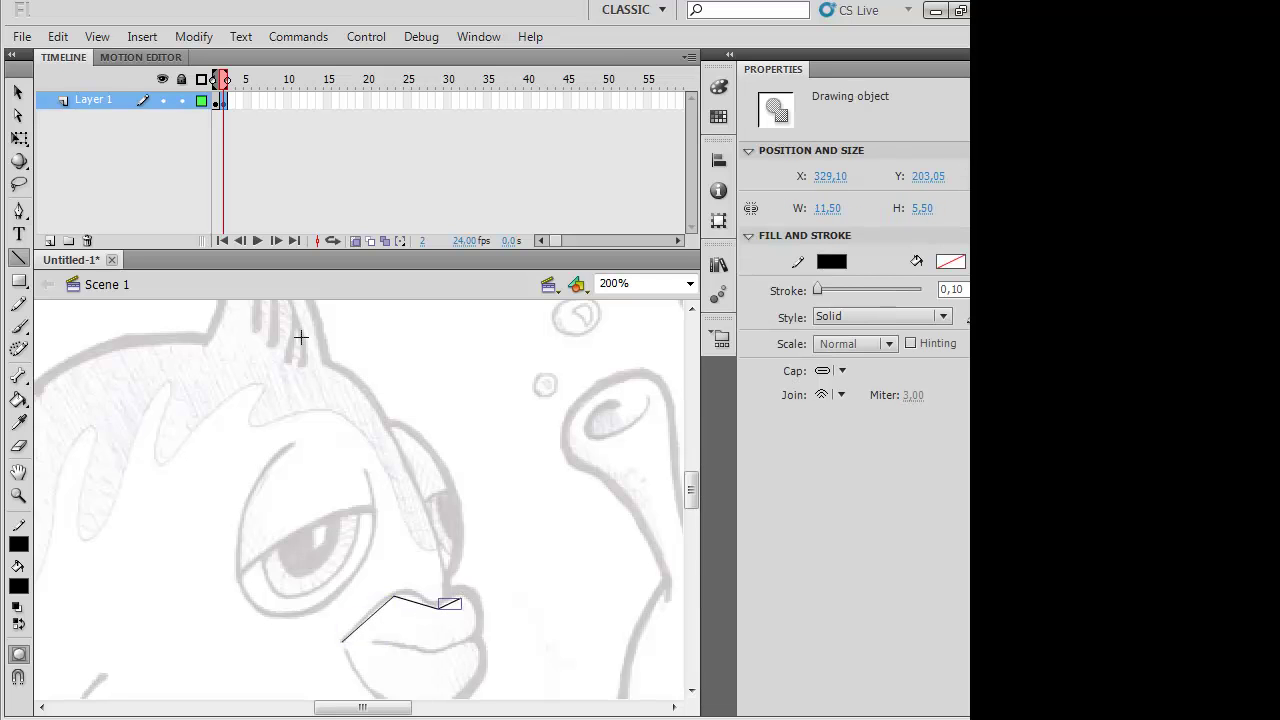
Step: Bend the first and middle lines upward inside their drawing objects to follow the upper lip's curve
{"action": "left_click", "coordinate": [17, 92]}
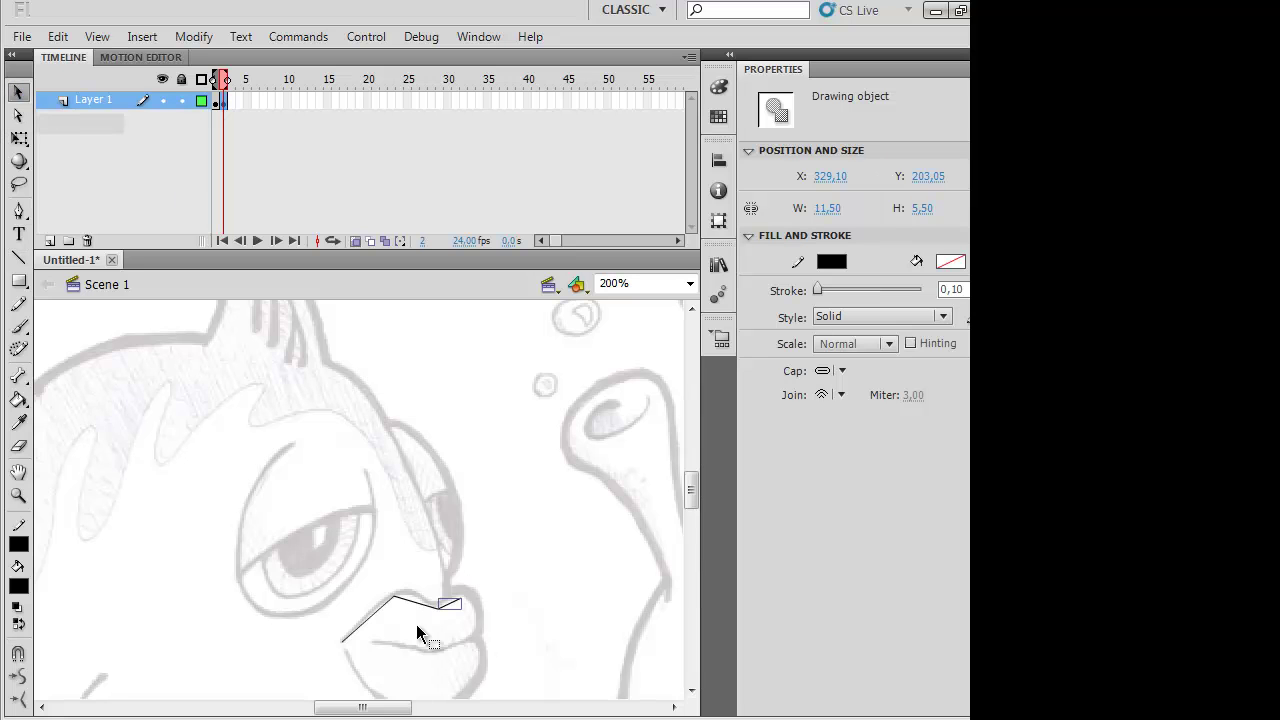
{"action": "left_click", "coordinate": [372, 612]}
{"action": "double_click", "coordinate": [372, 612]}
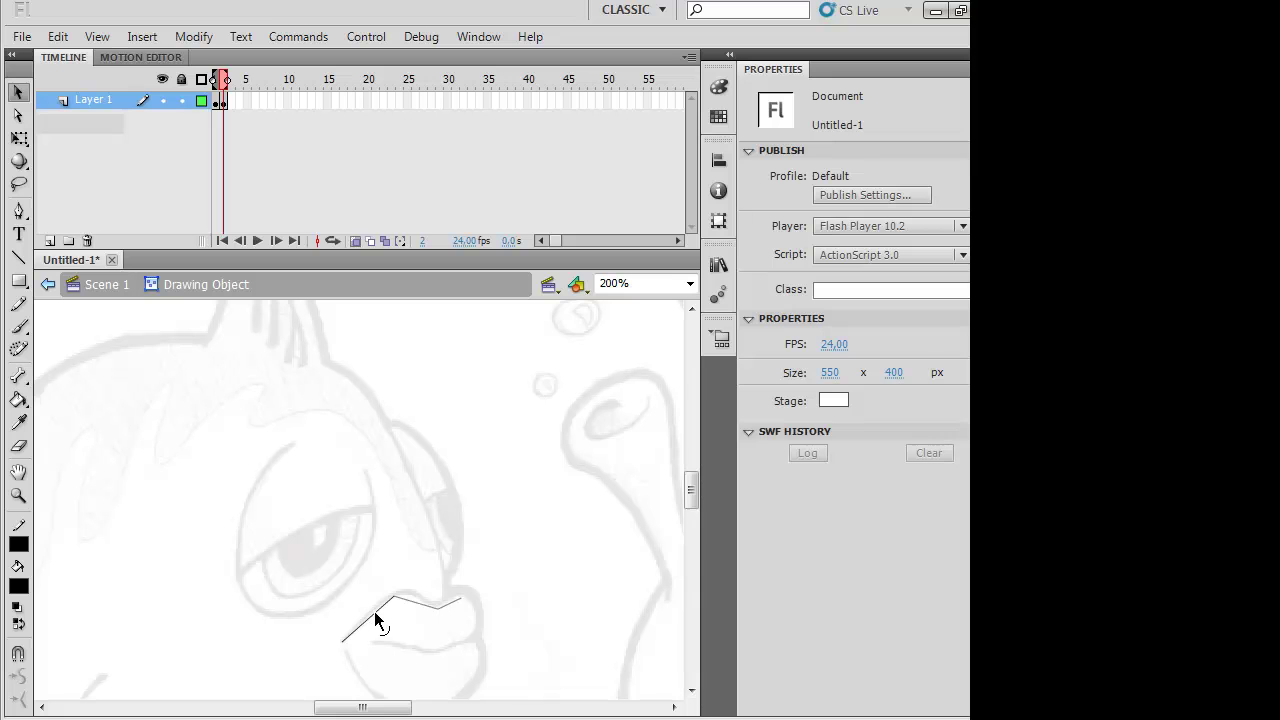
{"action": "left_click_drag", "start_coordinate": [375, 614], "coordinate": [369, 608]}
{"action": "left_click", "coordinate": [100, 288]}
{"action": "left_click", "coordinate": [420, 612]}
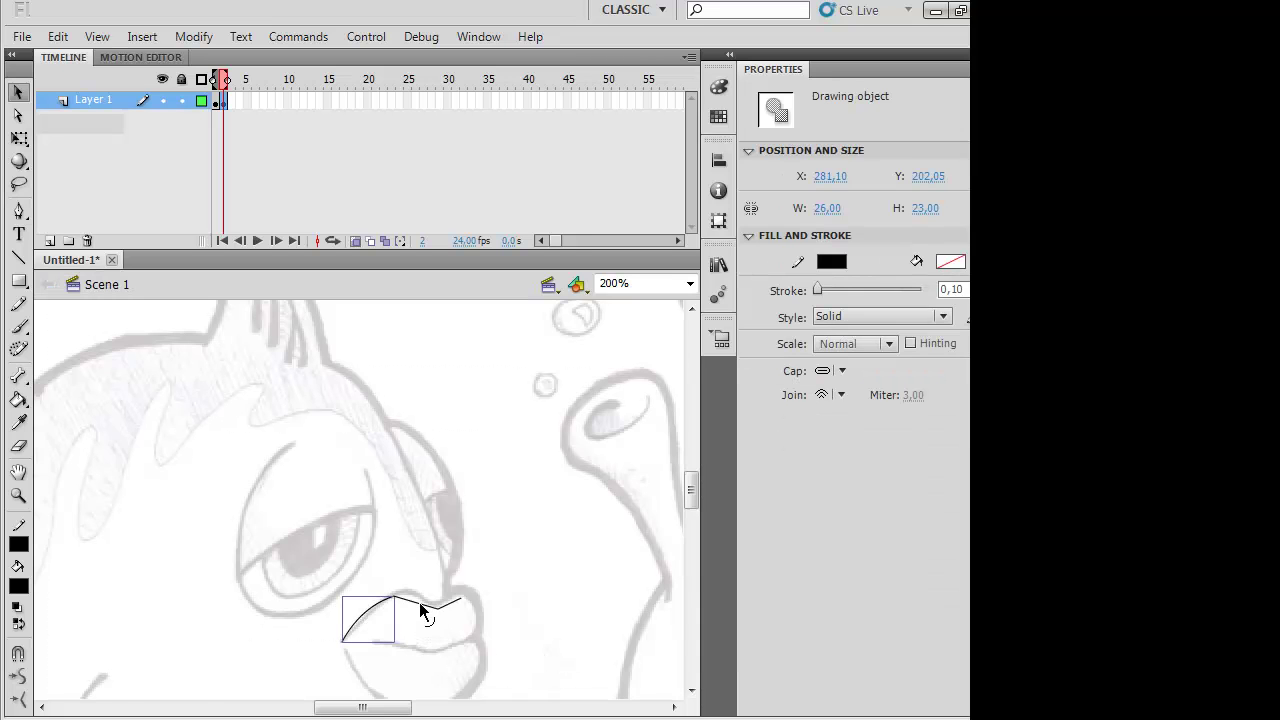
{"action": "double_click", "coordinate": [418, 610]}
{"action": "left_click_drag", "start_coordinate": [413, 601], "coordinate": [414, 589]}
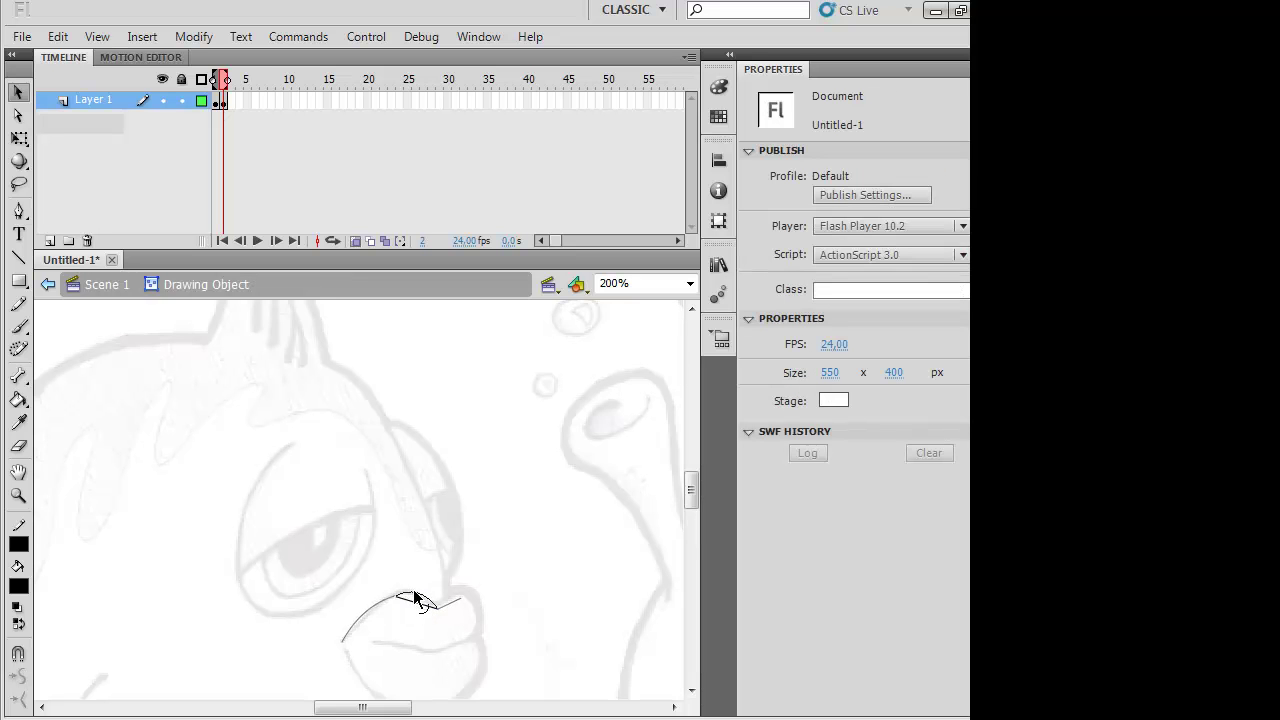
Step: Arch the short last lip line upward inside its drawing object and return to the main scene
{"action": "double_click", "coordinate": [450, 612]}
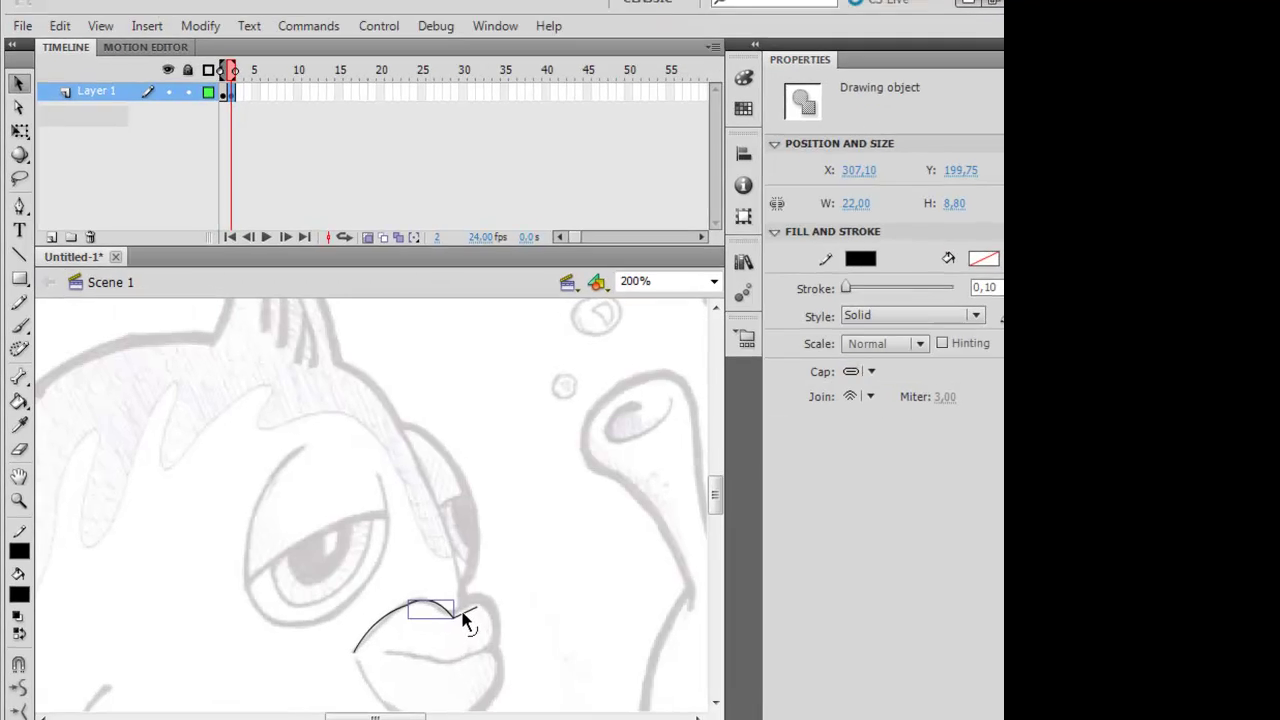
{"action": "left_click", "coordinate": [466, 621]}
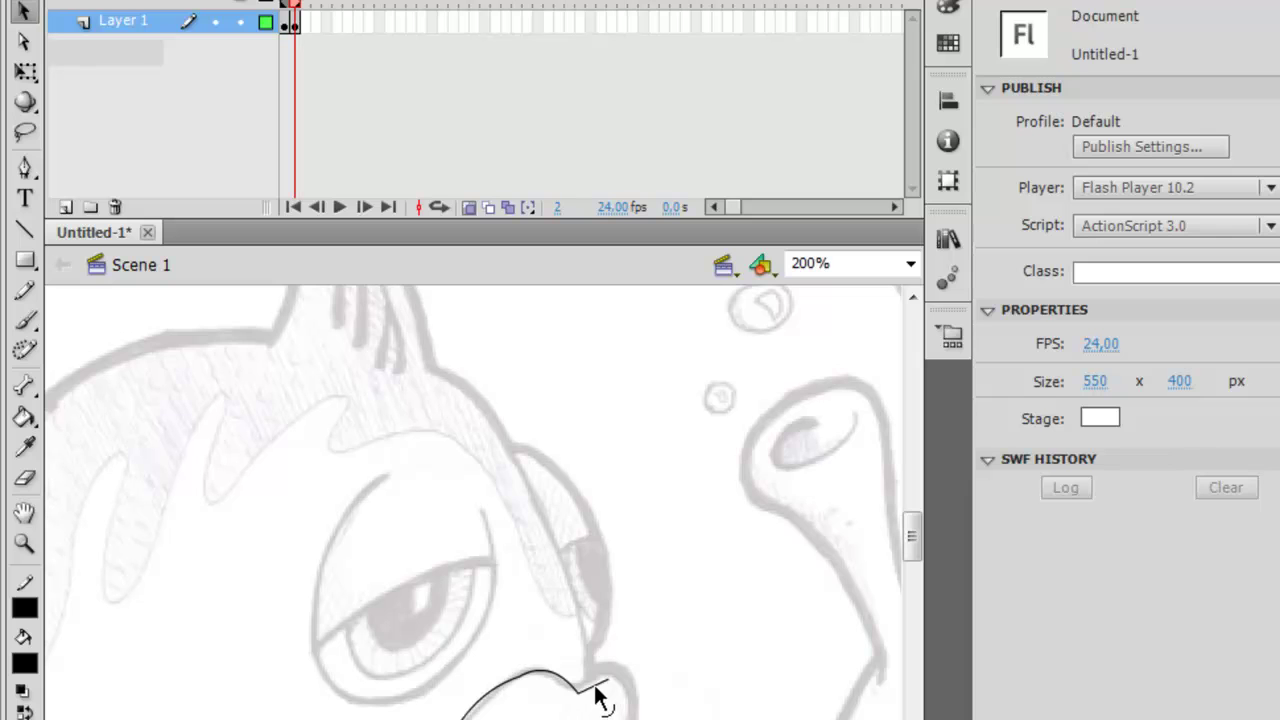
{"action": "left_click", "coordinate": [595, 692]}
{"action": "double_click", "coordinate": [594, 690]}
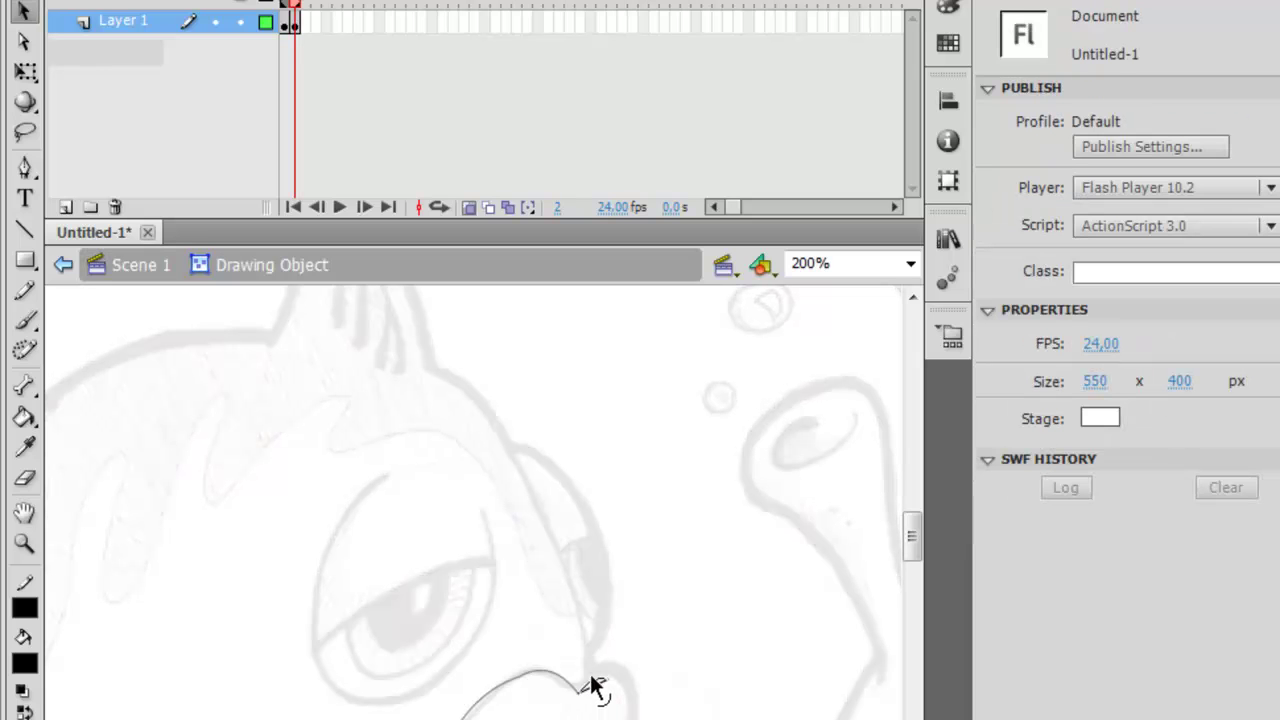
{"action": "left_click", "coordinate": [141, 272]}
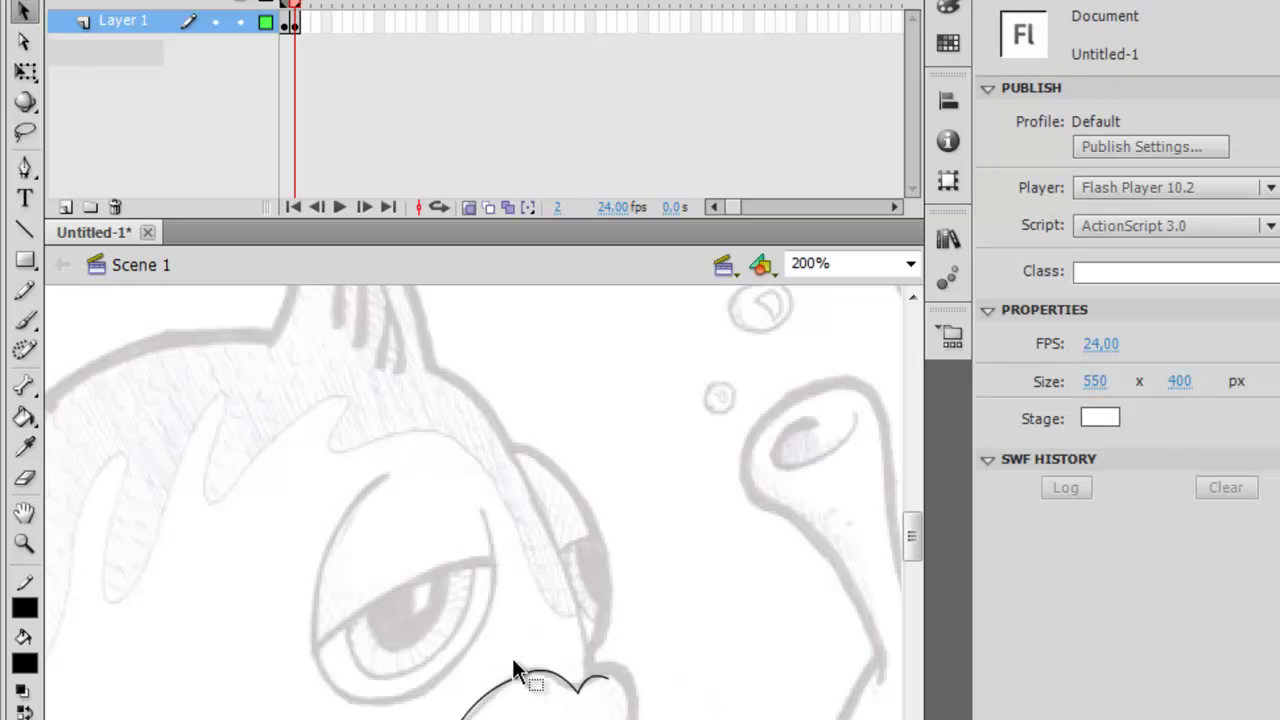
Step: Adjust the middle lip curve's starting handle to smooth its joint with the first curve
{"action": "left_click", "coordinate": [25, 543]}
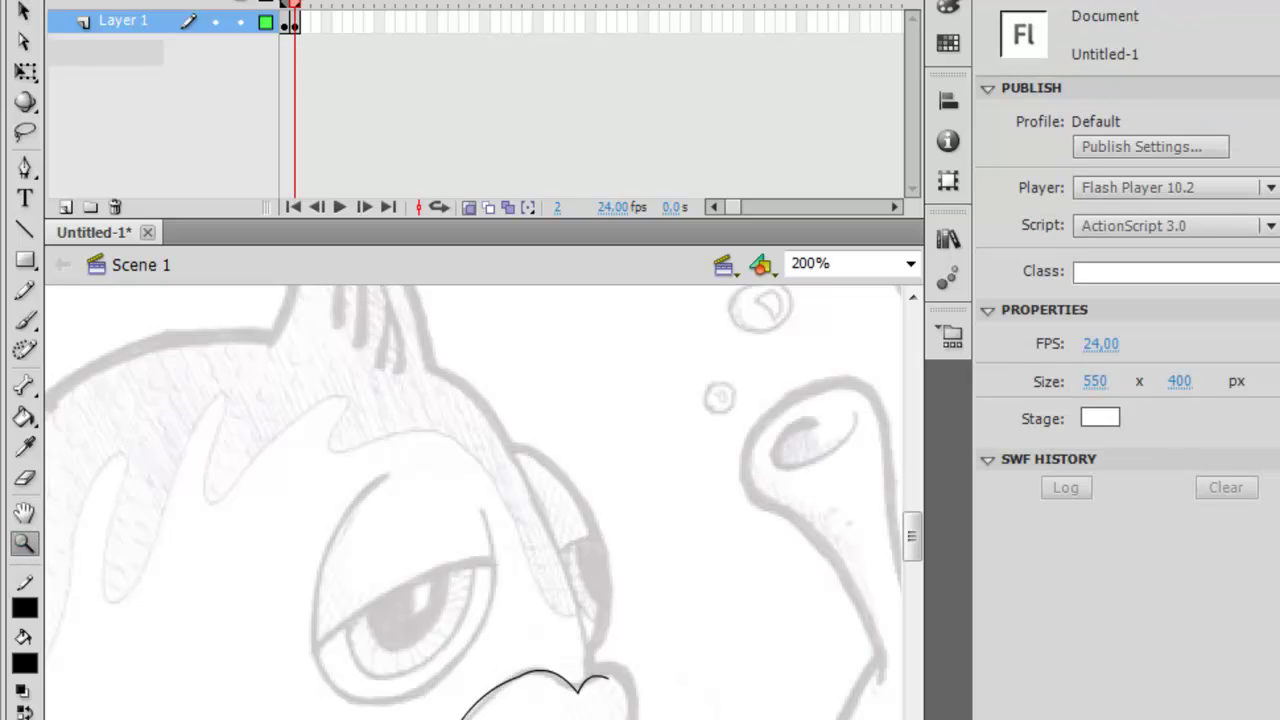
{"action": "left_click", "coordinate": [534, 643]}
{"action": "left_click", "coordinate": [470, 645]}
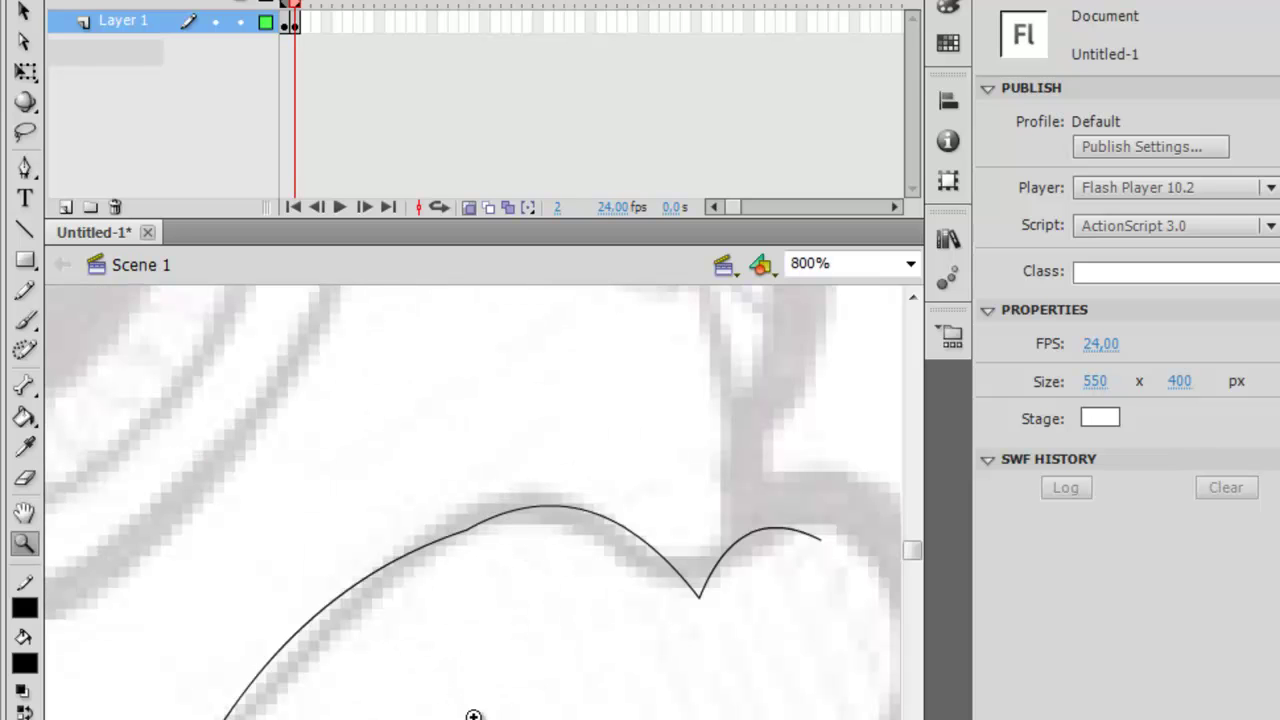
{"action": "left_click", "coordinate": [25, 40]}
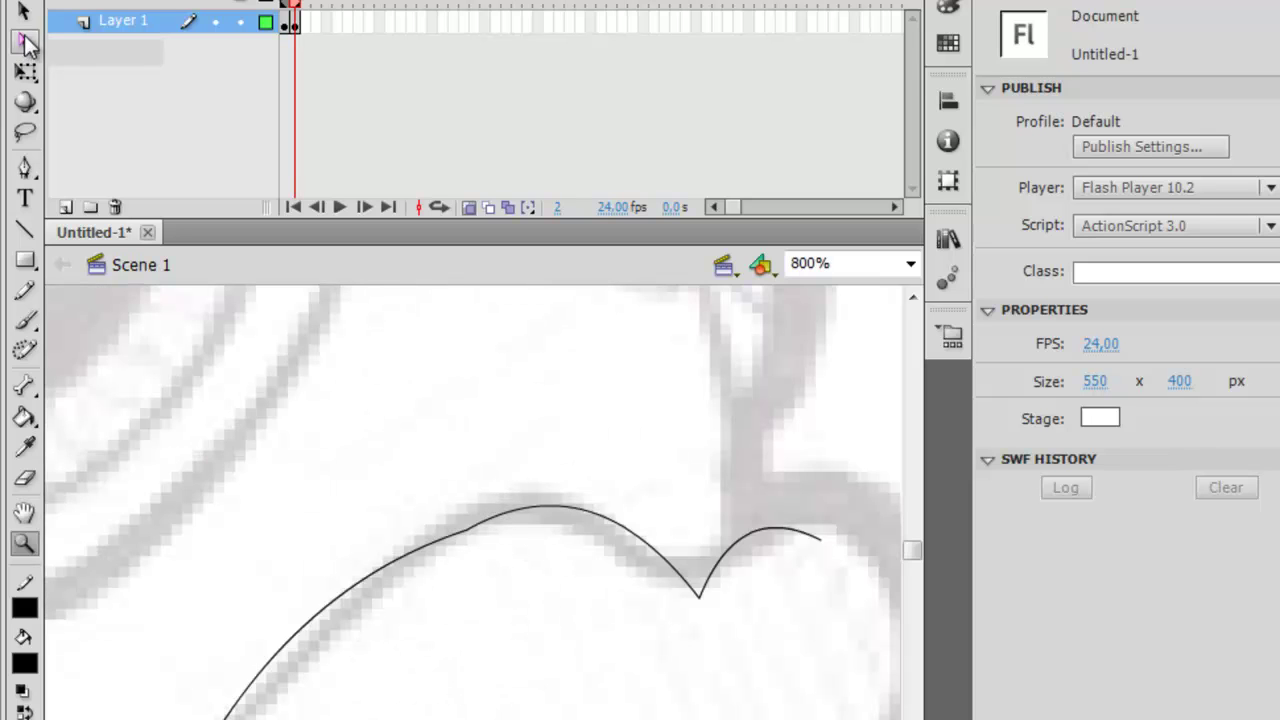
{"action": "left_click", "coordinate": [476, 533]}
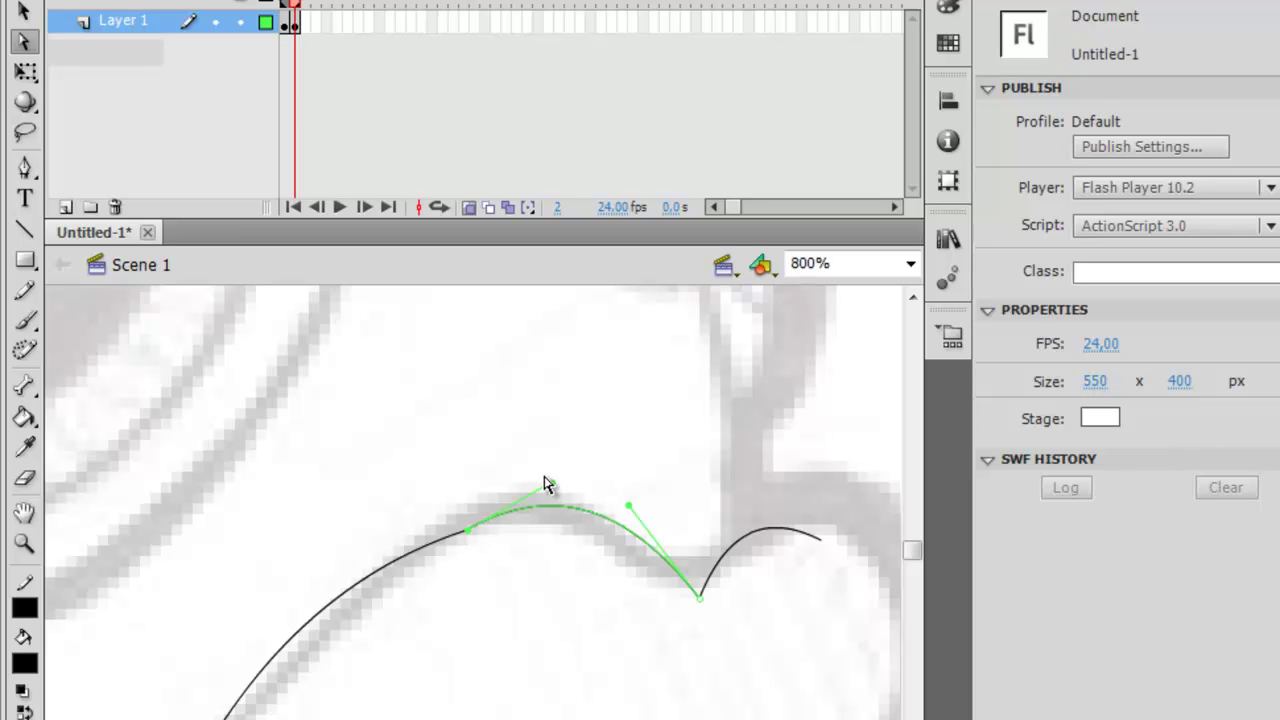
{"action": "left_click_drag", "start_coordinate": [553, 483], "coordinate": [571, 504]}
{"action": "left_click", "coordinate": [689, 416]}
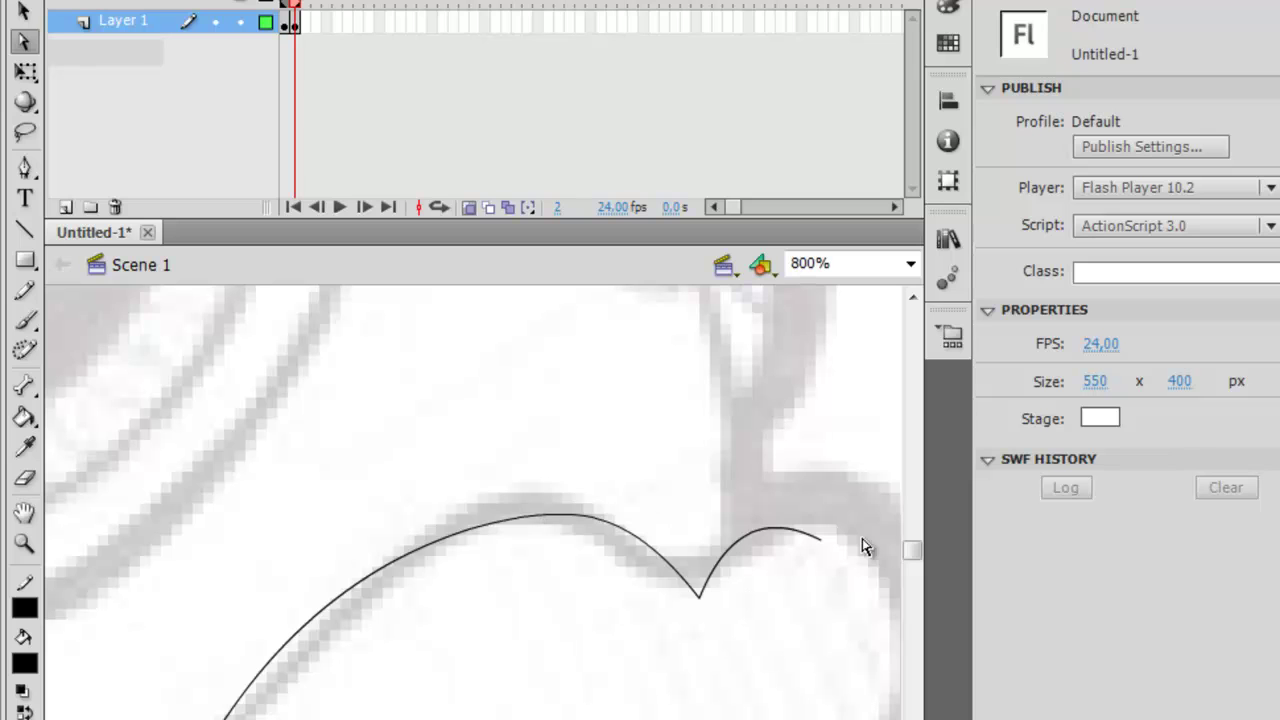
Step: Delete all three upper lip lines
{"action": "left_click", "coordinate": [24, 12]}
{"action": "mouse_move", "coordinate": [178, 463]}
{"action": "left_mouse_down"}
{"action": "mouse_move", "coordinate": [223, 718]}
{"action": "mouse_move", "coordinate": [900, 718]}
{"action": "mouse_move", "coordinate": [821, 718]}
{"action": "left_mouse_up"}
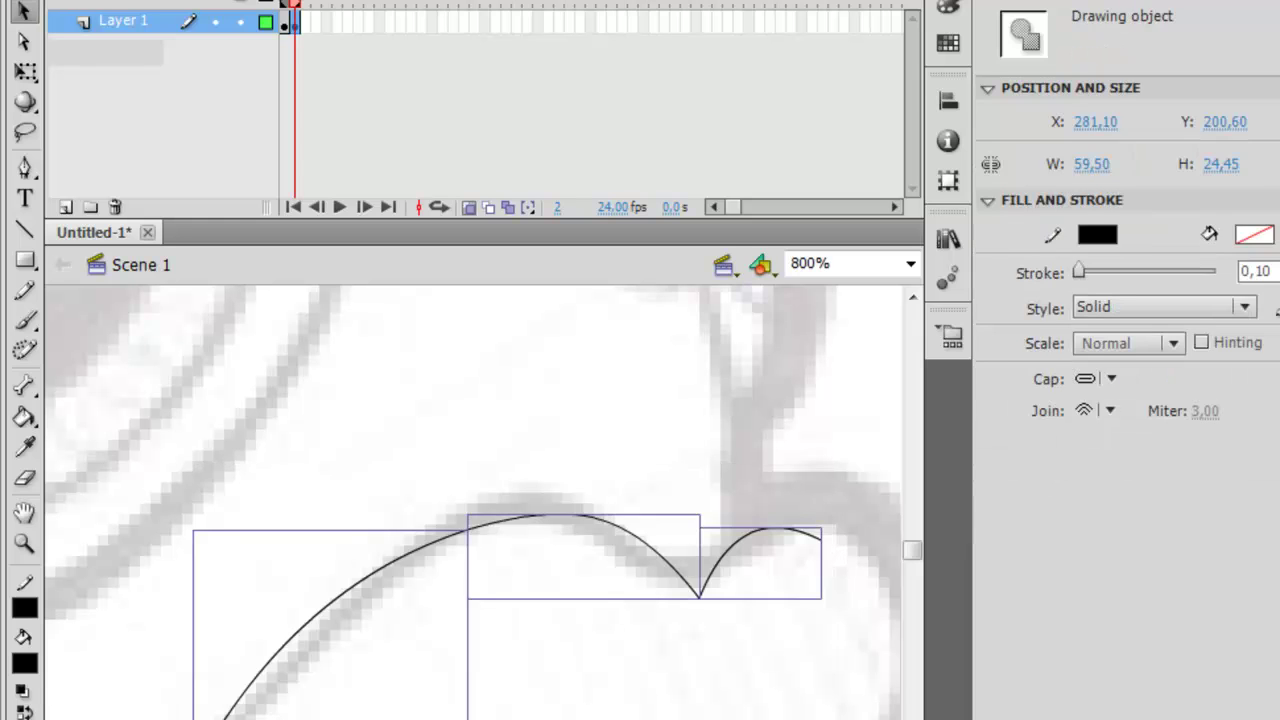
{"action": "key", "text": "Delete"}
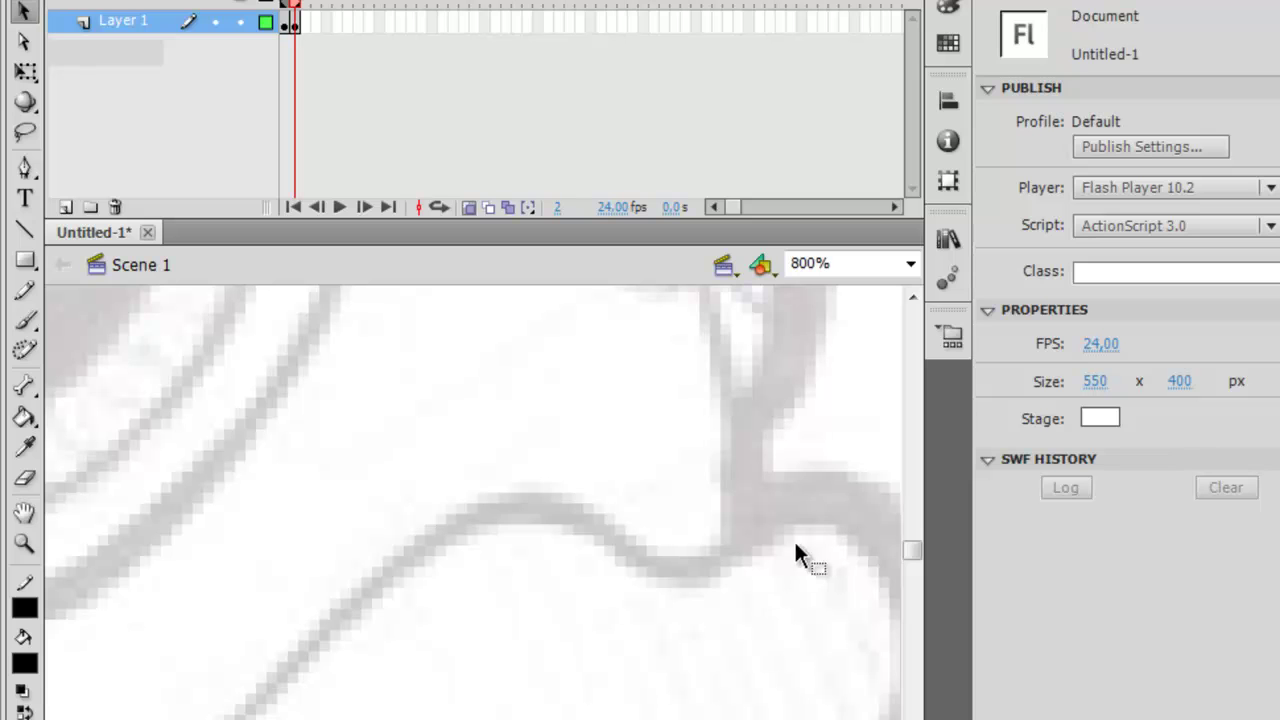
Step: Draw a single line about 53 by 22 px across the upper lip and bend it upward into an arch inside its drawing object
{"action": "left_click", "coordinate": [25, 229]}
{"action": "mouse_move", "coordinate": [300, 719]}
{"action": "left_mouse_down"}
{"action": "mouse_move", "coordinate": [866, 534]}
{"action": "mouse_move", "coordinate": [757, 563]}
{"action": "mouse_move", "coordinate": [755, 540]}
{"action": "left_mouse_up"}
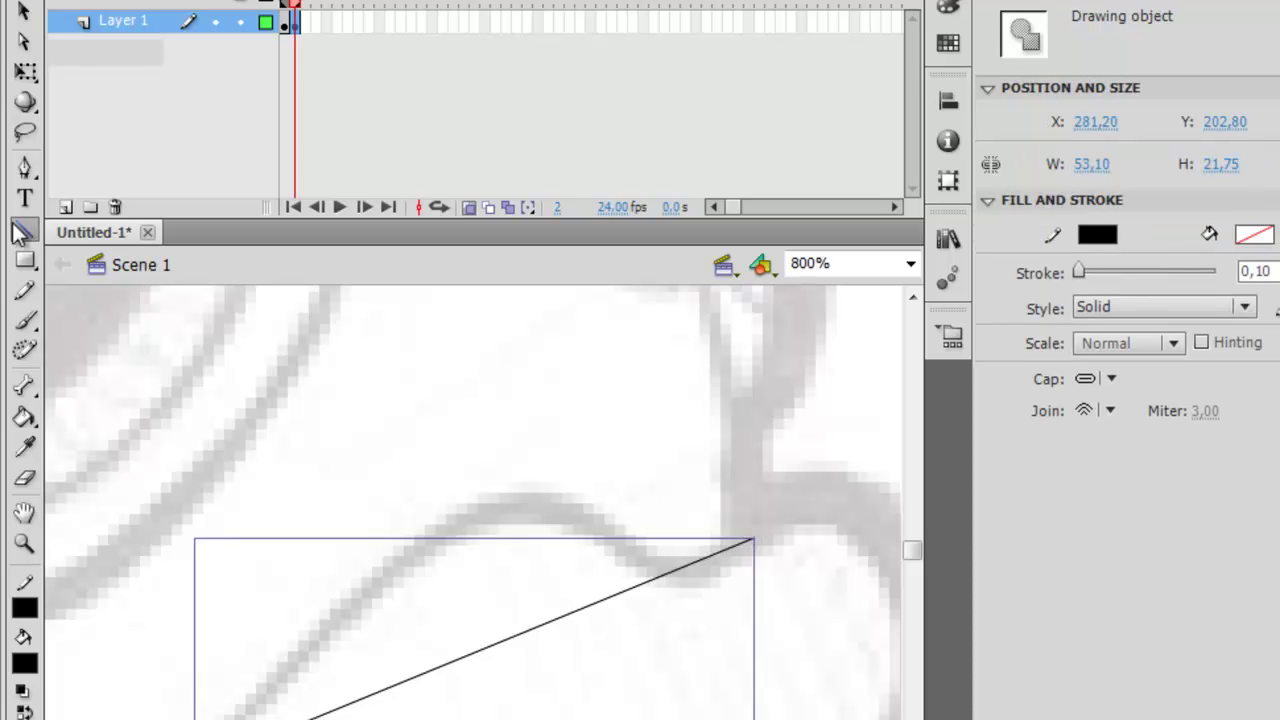
{"action": "left_click", "coordinate": [25, 10]}
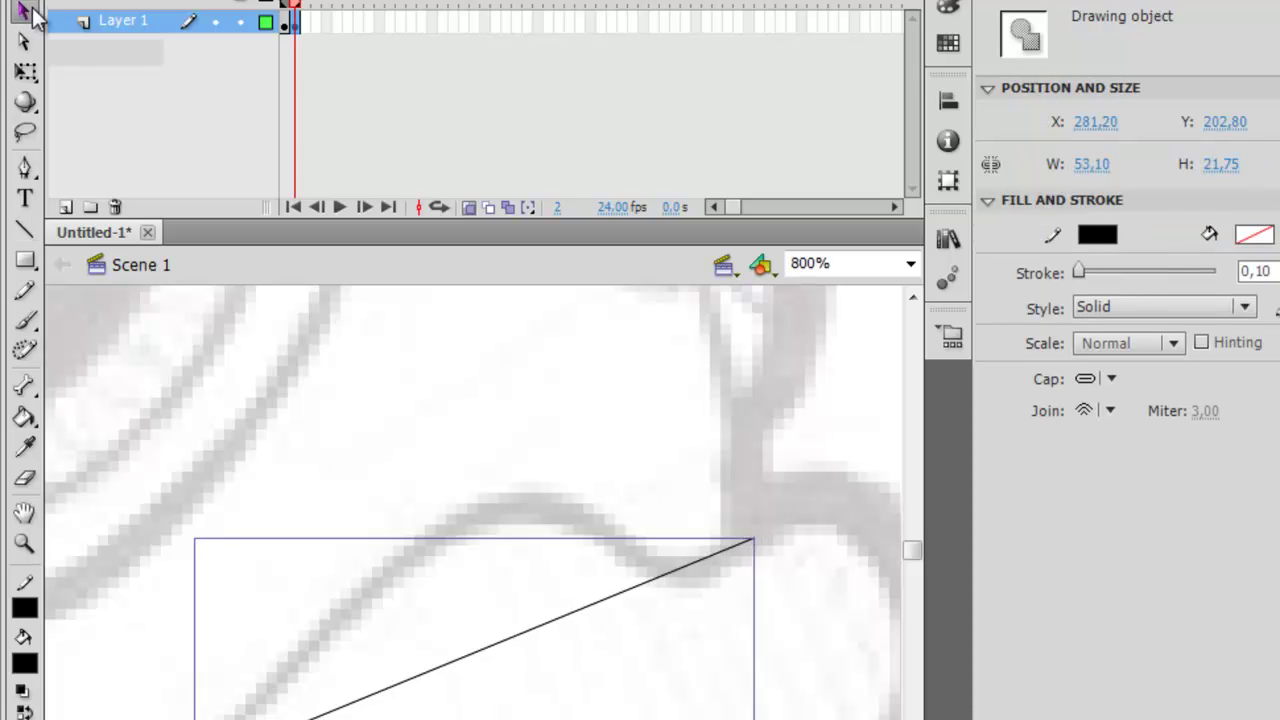
{"action": "double_click", "coordinate": [483, 645]}
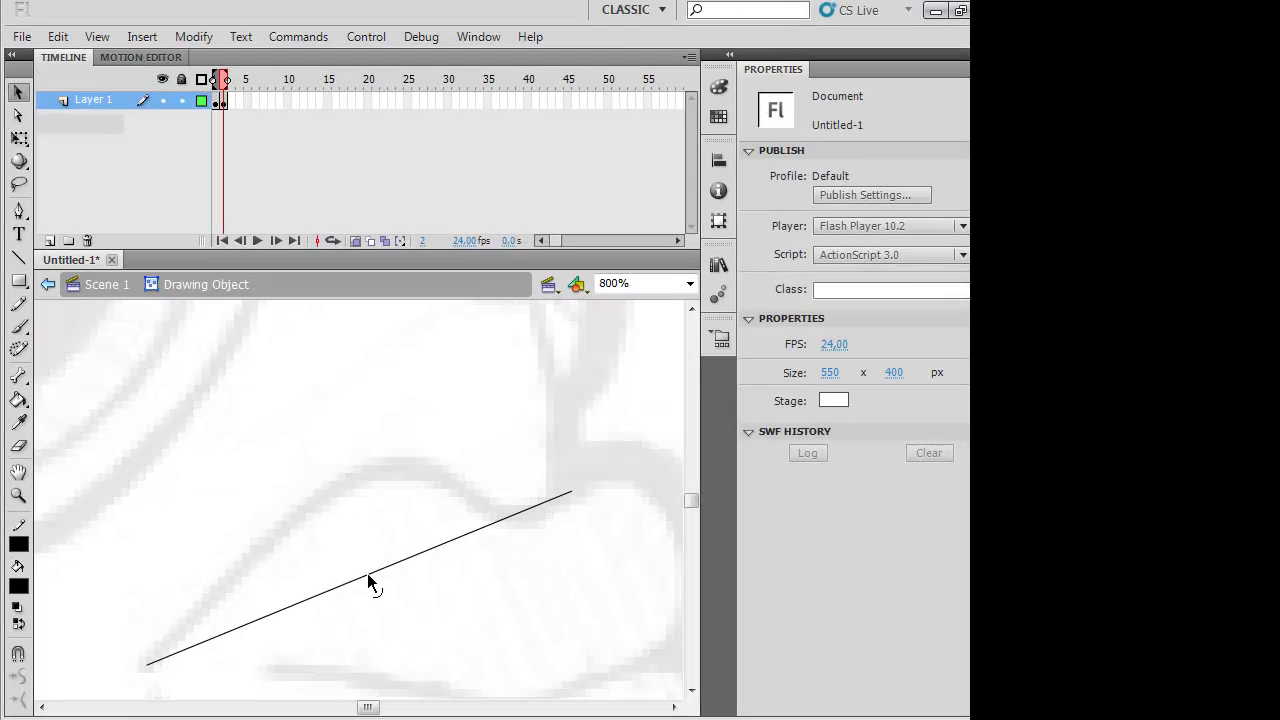
{"action": "left_click", "coordinate": [369, 580]}
{"action": "left_click", "coordinate": [372, 575]}
{"action": "left_click_drag", "start_coordinate": [371, 578], "coordinate": [375, 463]}
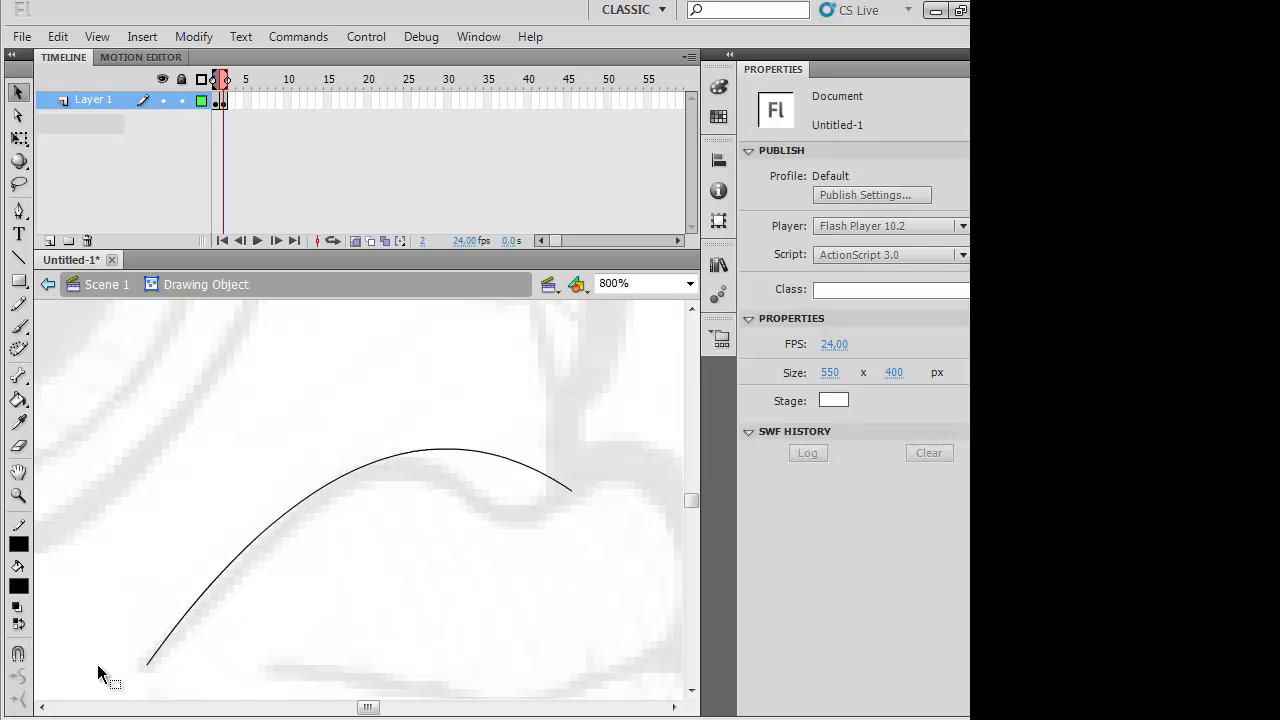
Step: Reshape the arch with its end handles into an S-curve about 53 by 25.5 px along the upper lip, then return to the main scene
{"action": "left_click", "coordinate": [17, 115]}
{"action": "left_click", "coordinate": [572, 493]}
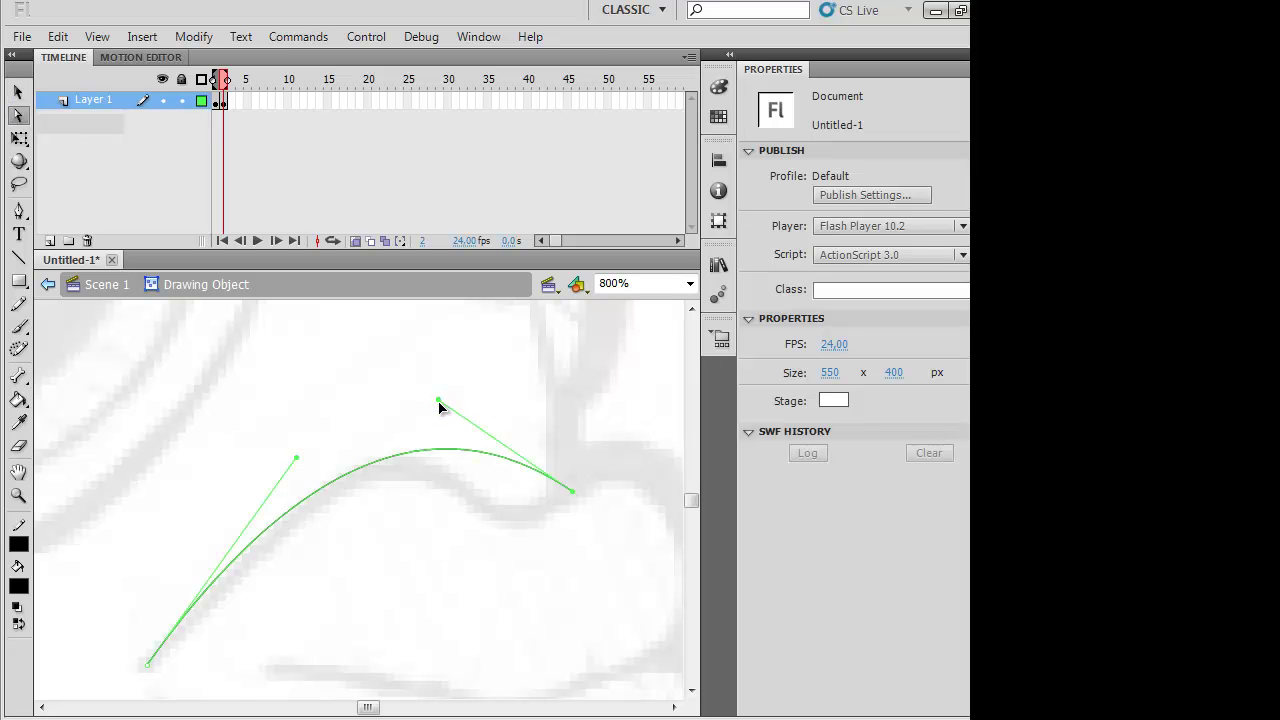
{"action": "left_click_drag", "start_coordinate": [439, 402], "coordinate": [490, 604]}
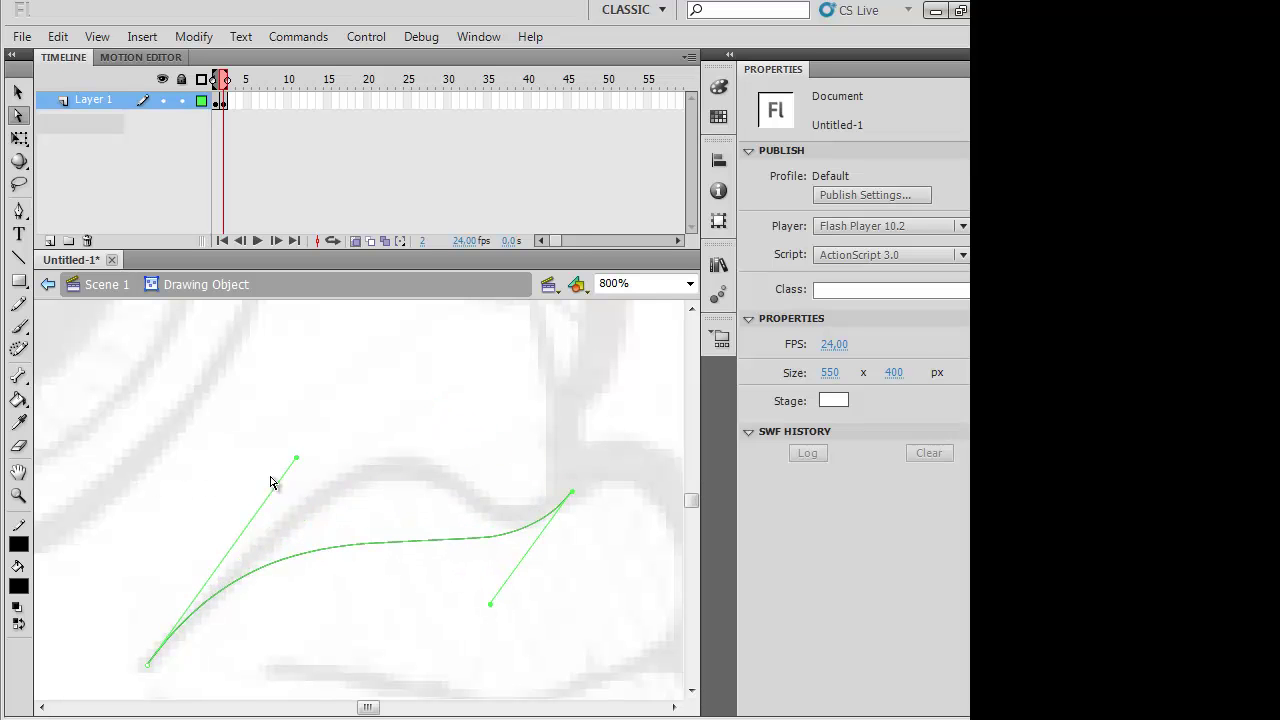
{"action": "left_click_drag", "start_coordinate": [296, 462], "coordinate": [445, 258]}
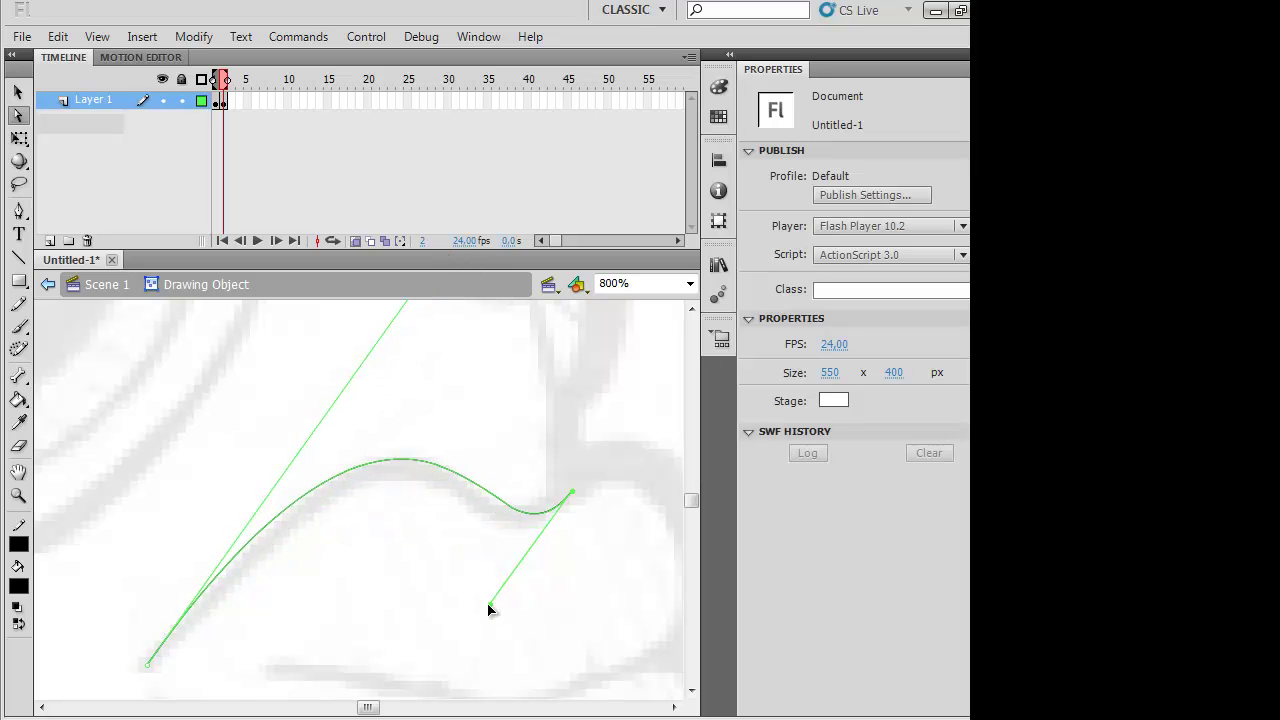
{"action": "left_click_drag", "start_coordinate": [490, 604], "coordinate": [484, 600]}
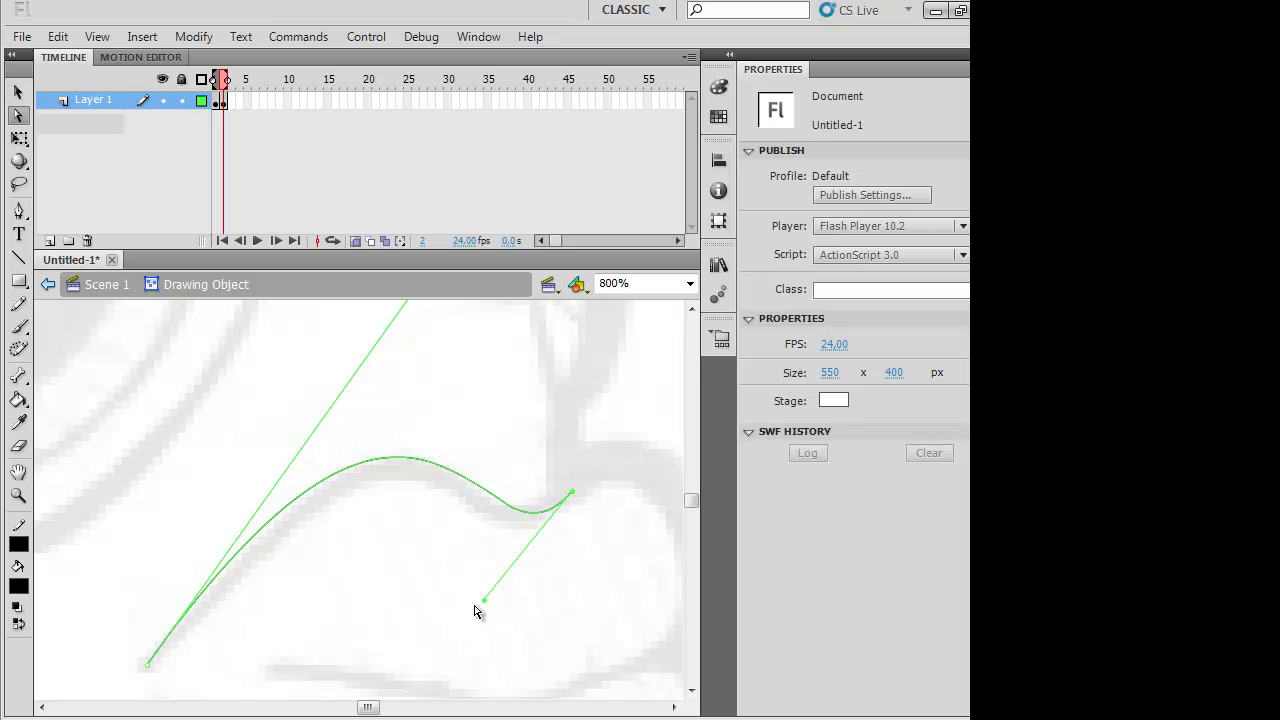
{"action": "left_click_drag", "start_coordinate": [488, 604], "coordinate": [496, 613]}
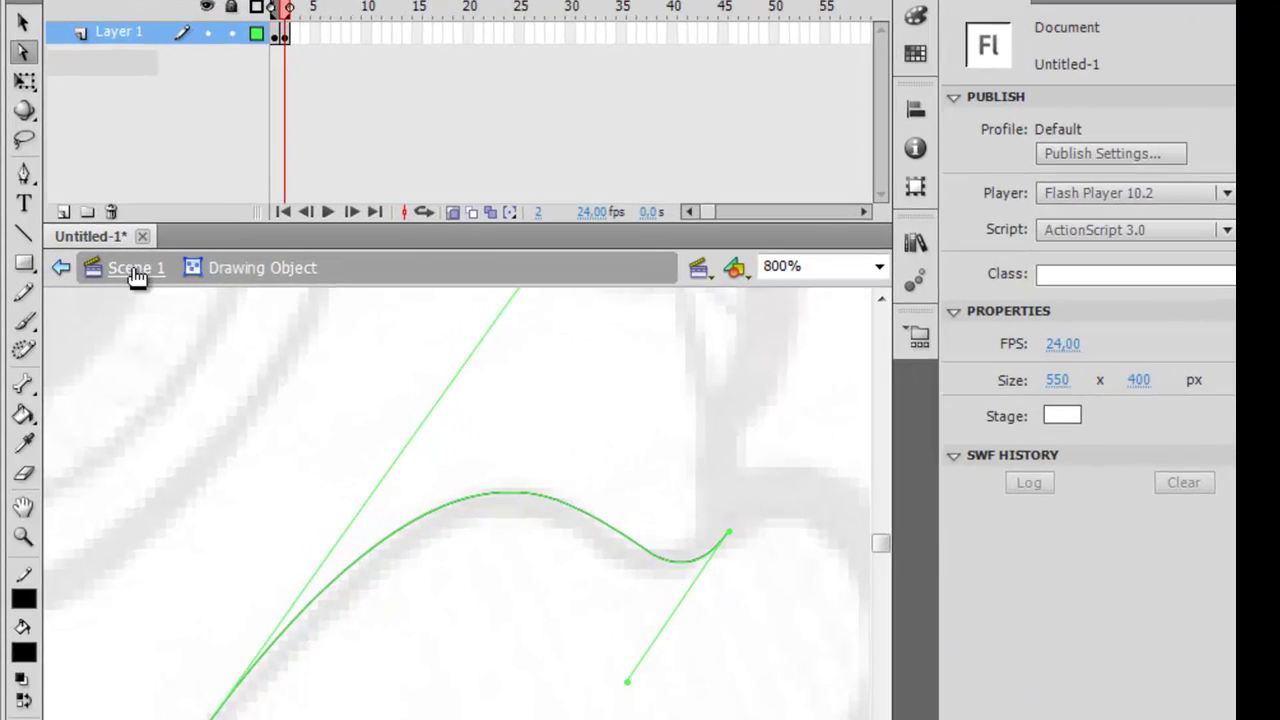
{"action": "left_click", "coordinate": [137, 271]}
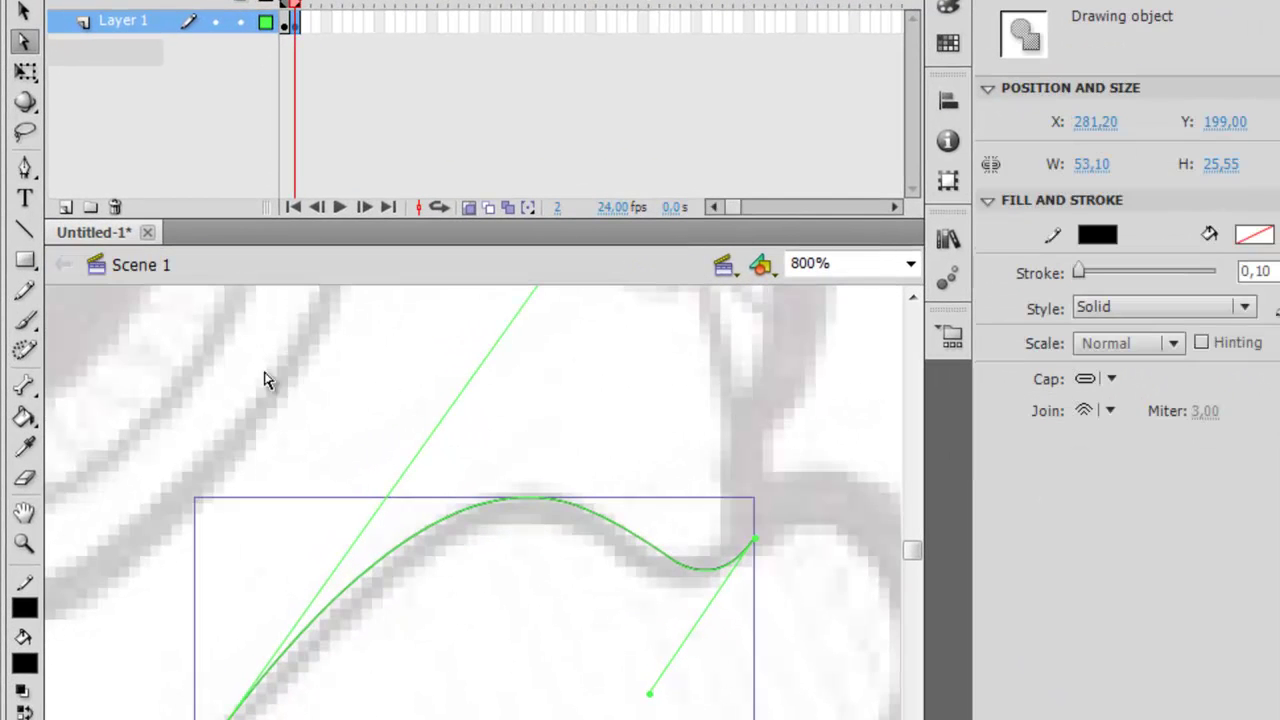
{"action": "left_click", "coordinate": [27, 12]}
{"action": "left_click", "coordinate": [362, 440]}
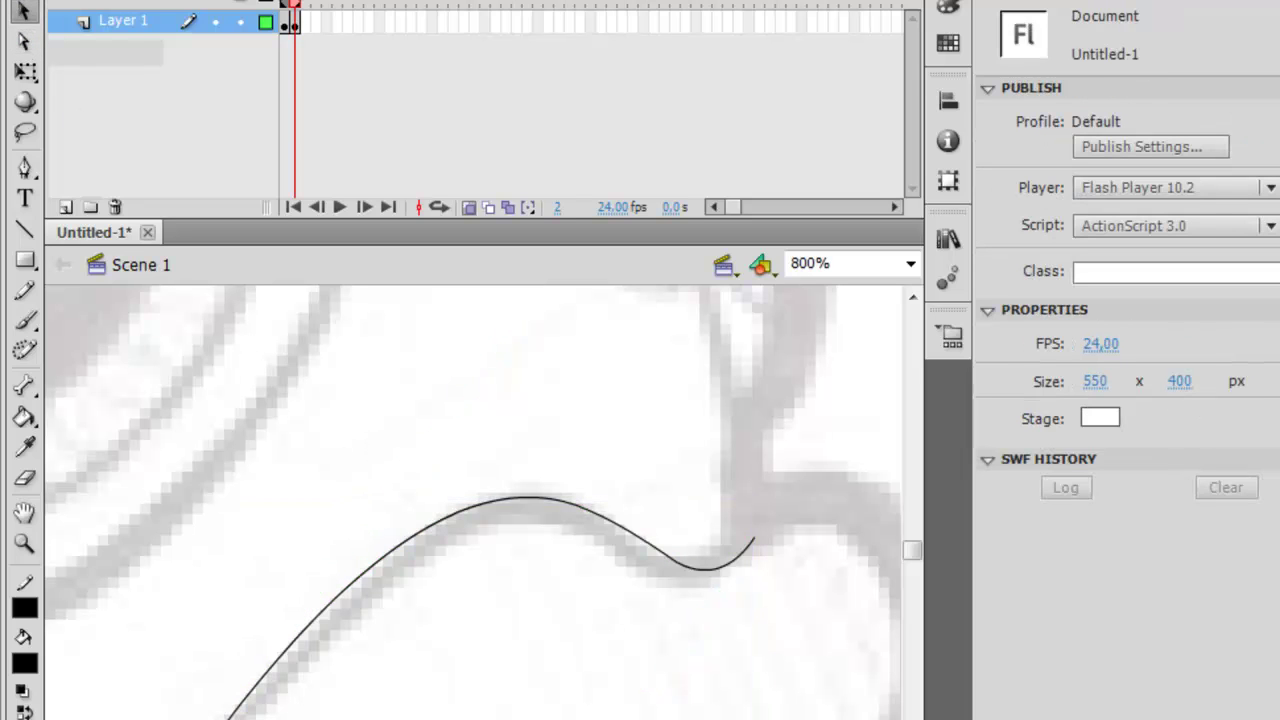
Step: Shift the lip curve's inner-notch endpoint slightly up and inward, and refine both curve handles to match the sketch
{"action": "left_click", "coordinate": [25, 40]}
{"action": "left_click", "coordinate": [756, 543]}
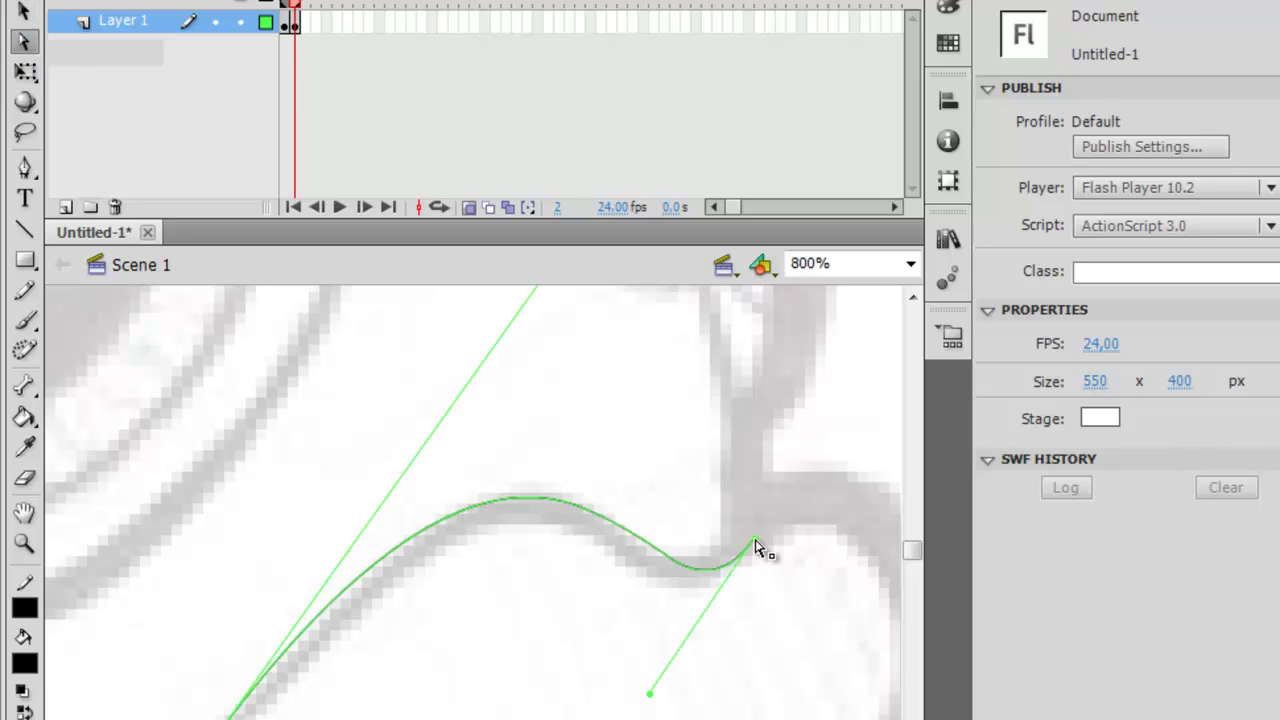
{"action": "left_click_drag", "start_coordinate": [756, 545], "coordinate": [745, 529]}
{"action": "left_click_drag", "start_coordinate": [637, 683], "coordinate": [629, 694]}
{"action": "scroll", "coordinate": [565, 385], "scroll_direction": "up", "scroll_amount": 3}
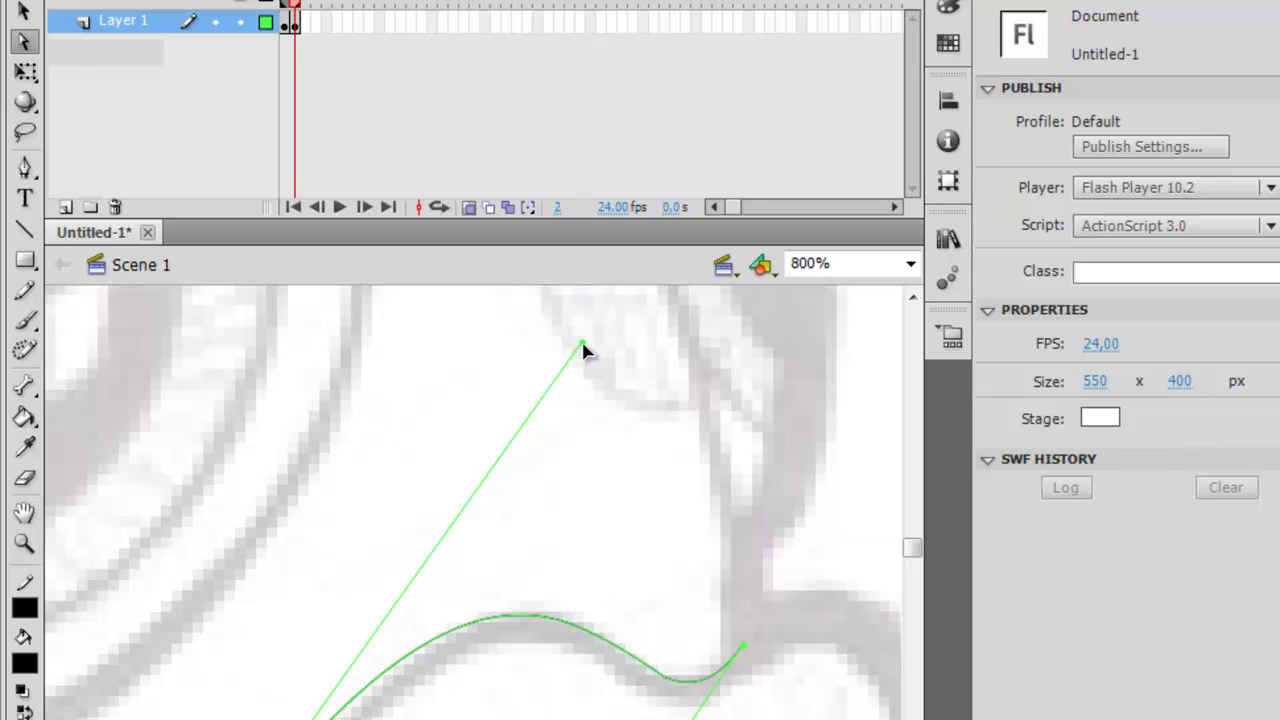
{"action": "left_click_drag", "start_coordinate": [586, 346], "coordinate": [598, 360]}
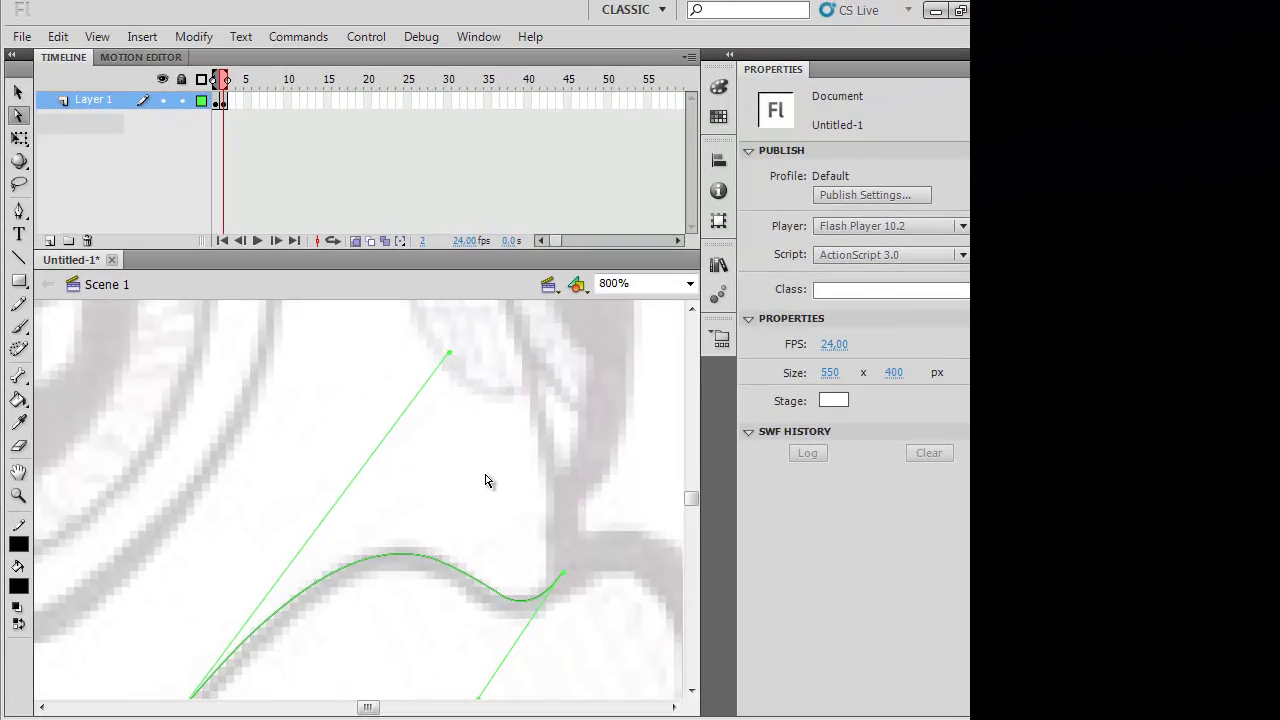
Step: Turn off object drawing for new lines and break apart the upper lip curve into a plain shape
{"action": "left_click", "coordinate": [640, 517]}
{"action": "scroll", "coordinate": [640, 517], "scroll_direction": "down", "scroll_amount": 3}
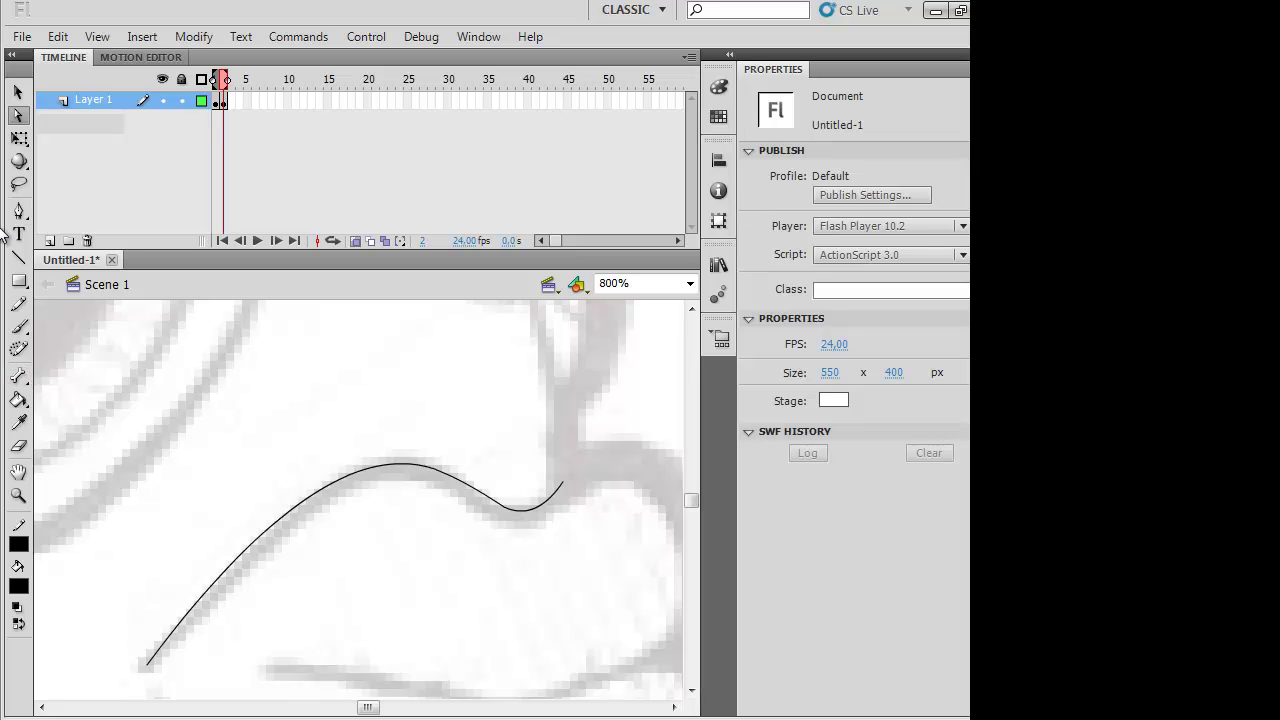
{"action": "left_click", "coordinate": [19, 258]}
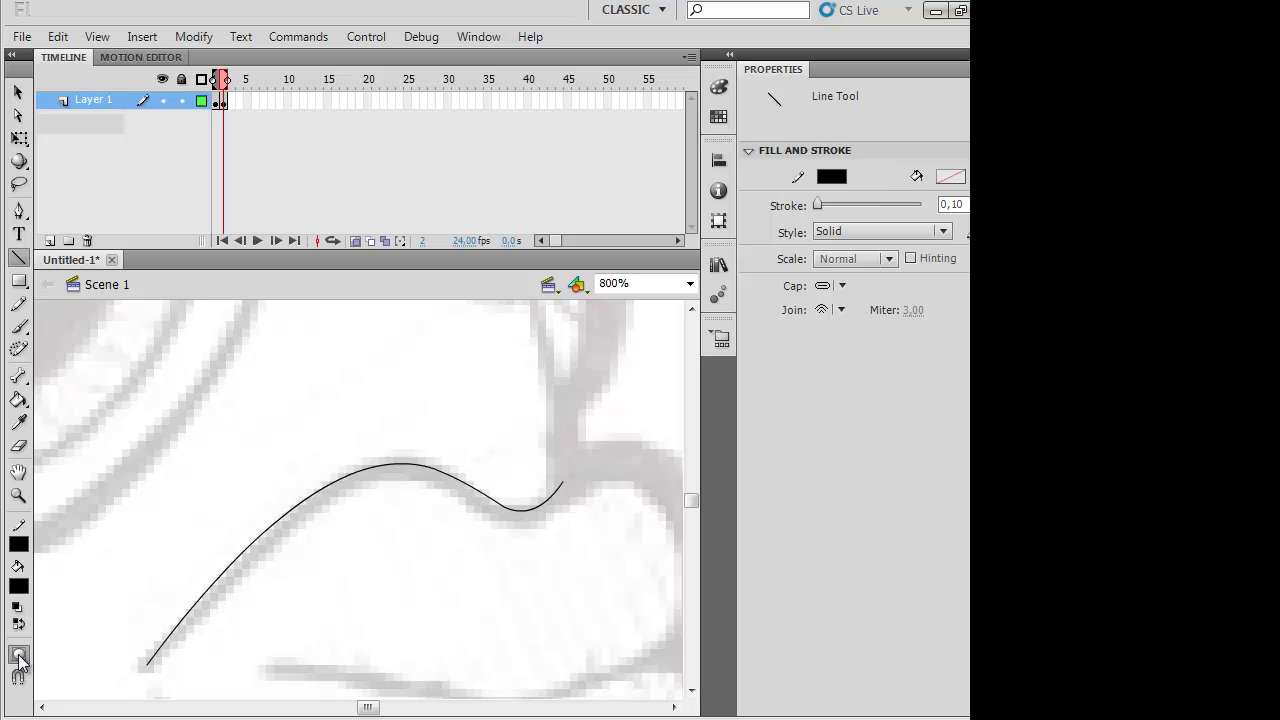
{"action": "left_click", "coordinate": [18, 92]}
{"action": "left_click", "coordinate": [354, 472]}
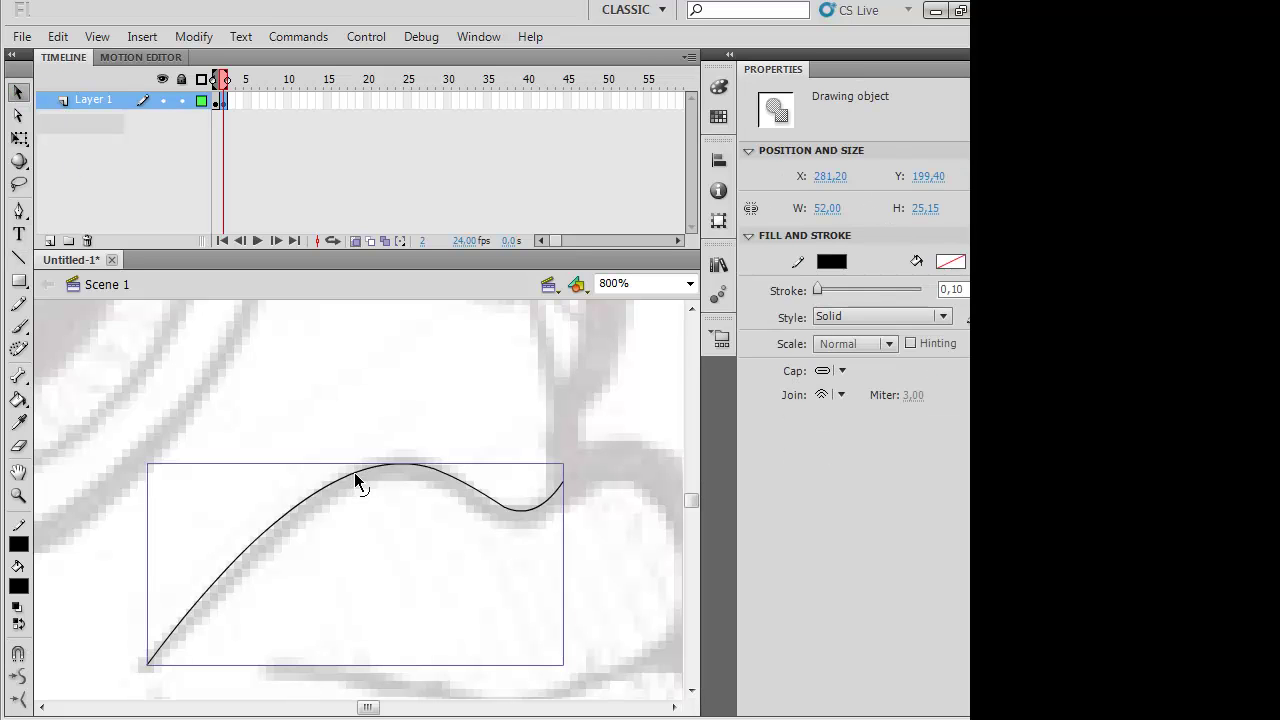
{"action": "right_click", "coordinate": [354, 473]}
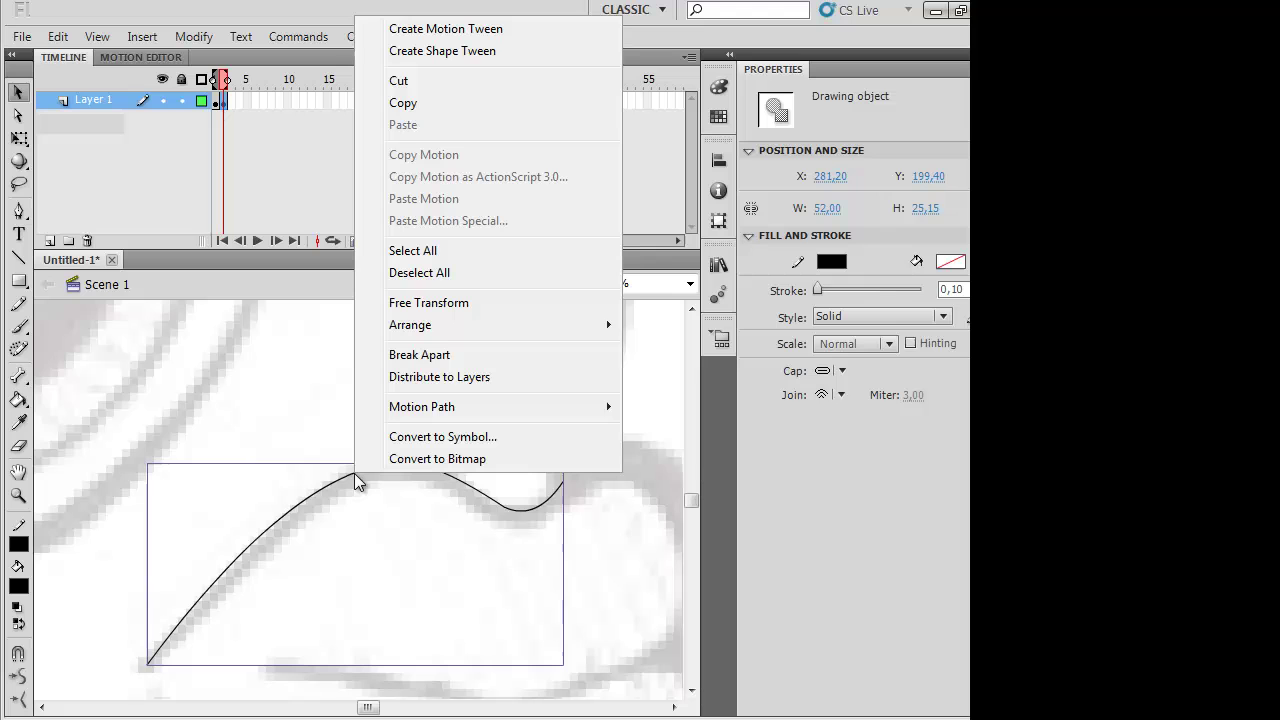
{"action": "left_click", "coordinate": [424, 354]}
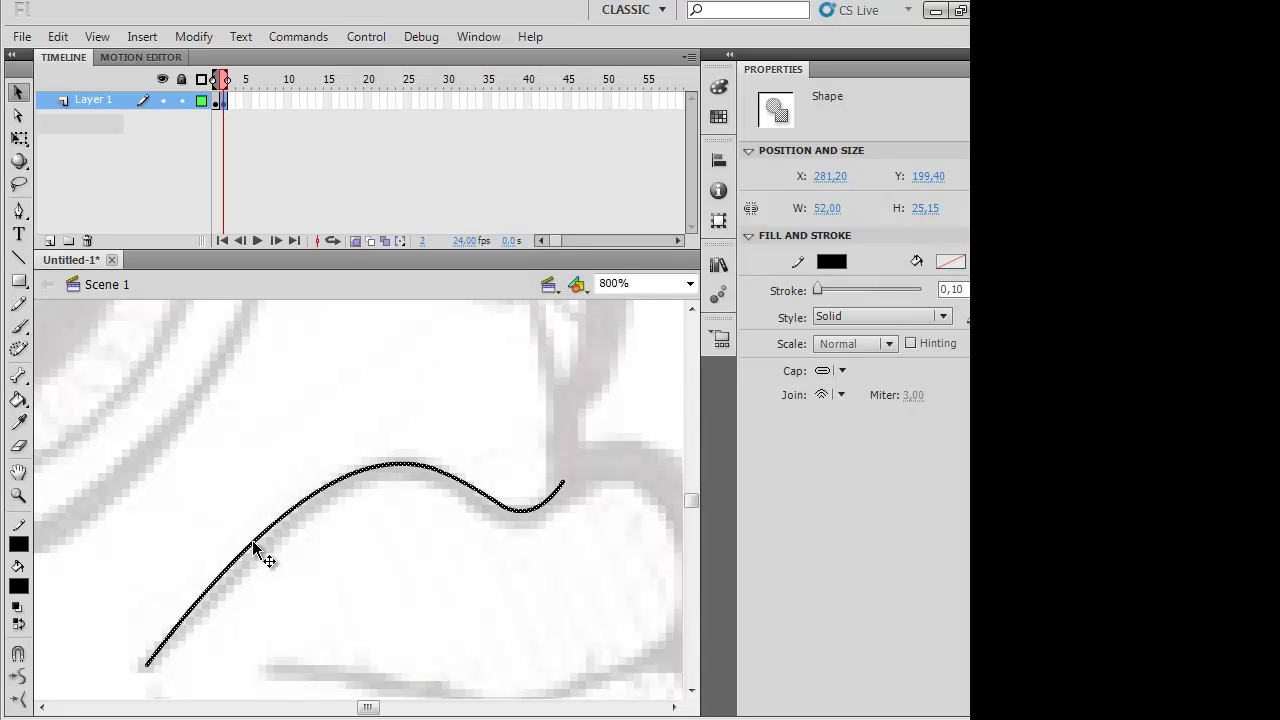
{"action": "left_click", "coordinate": [18, 257]}
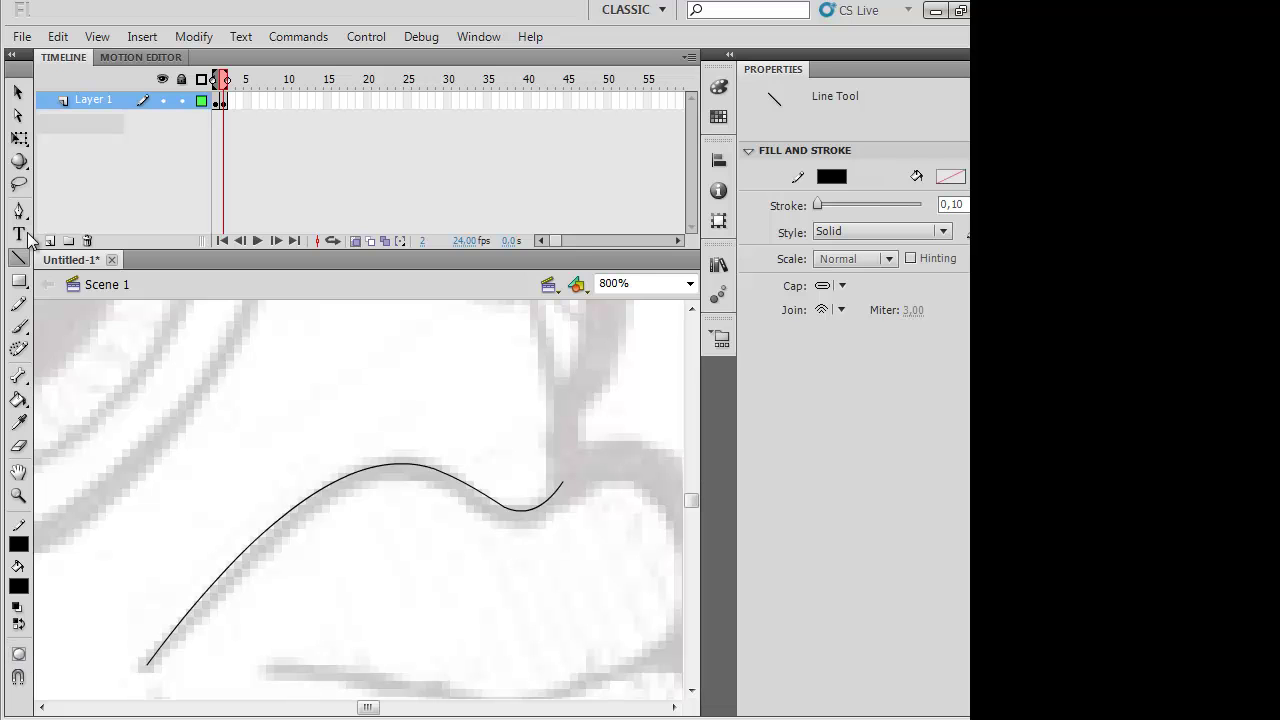
{"action": "left_click_drag", "start_coordinate": [148, 664], "coordinate": [564, 484]}
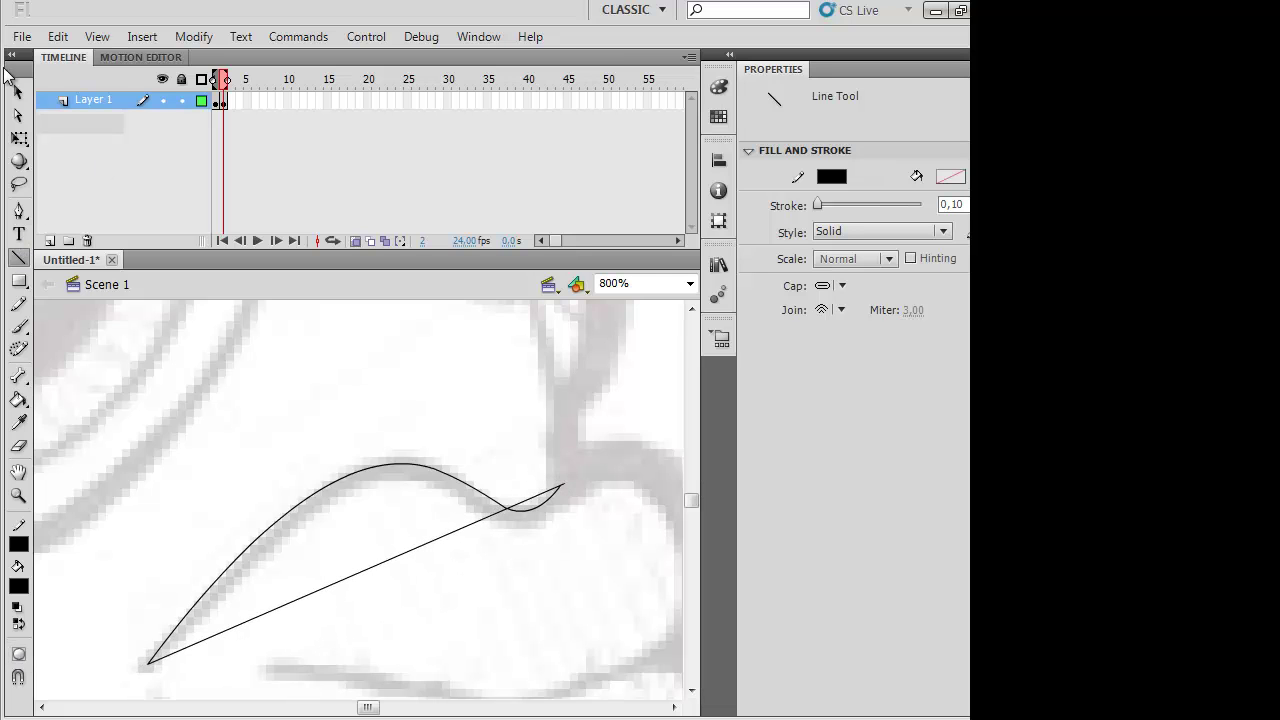
{"action": "left_click", "coordinate": [17, 92]}
{"action": "left_click_drag", "start_coordinate": [470, 535], "coordinate": [417, 466]}
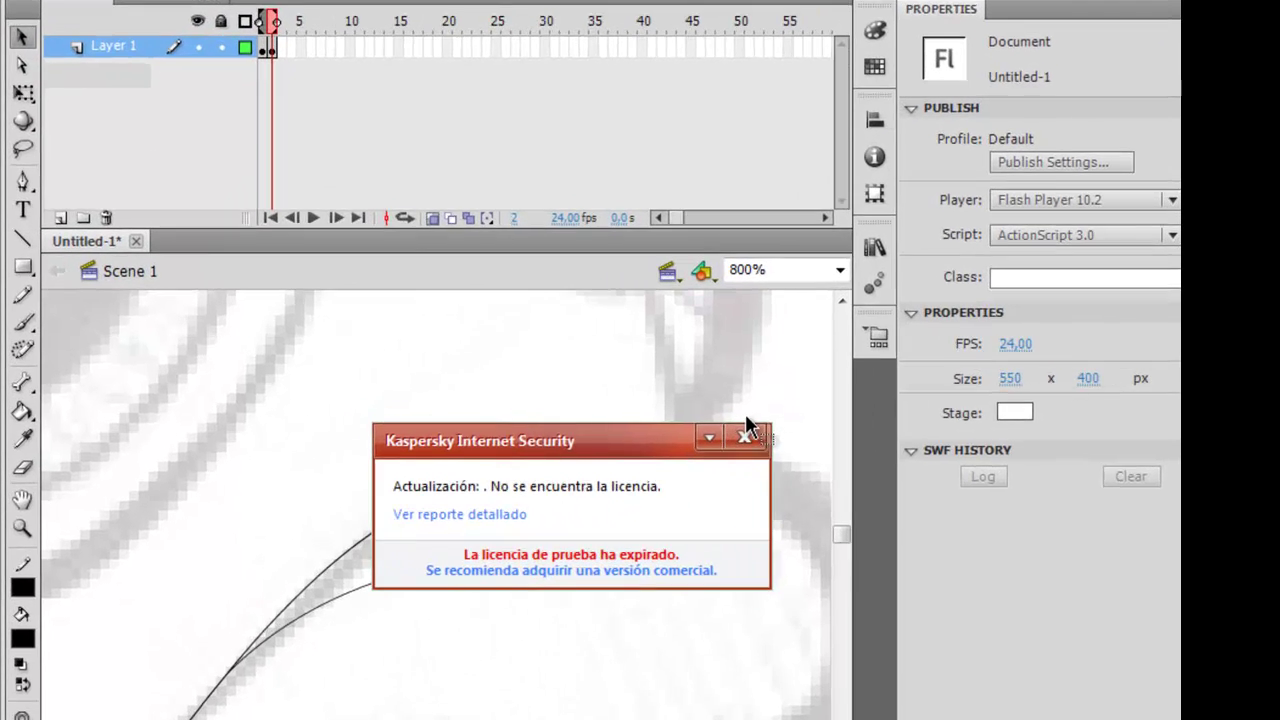
{"action": "left_click", "coordinate": [611, 421]}
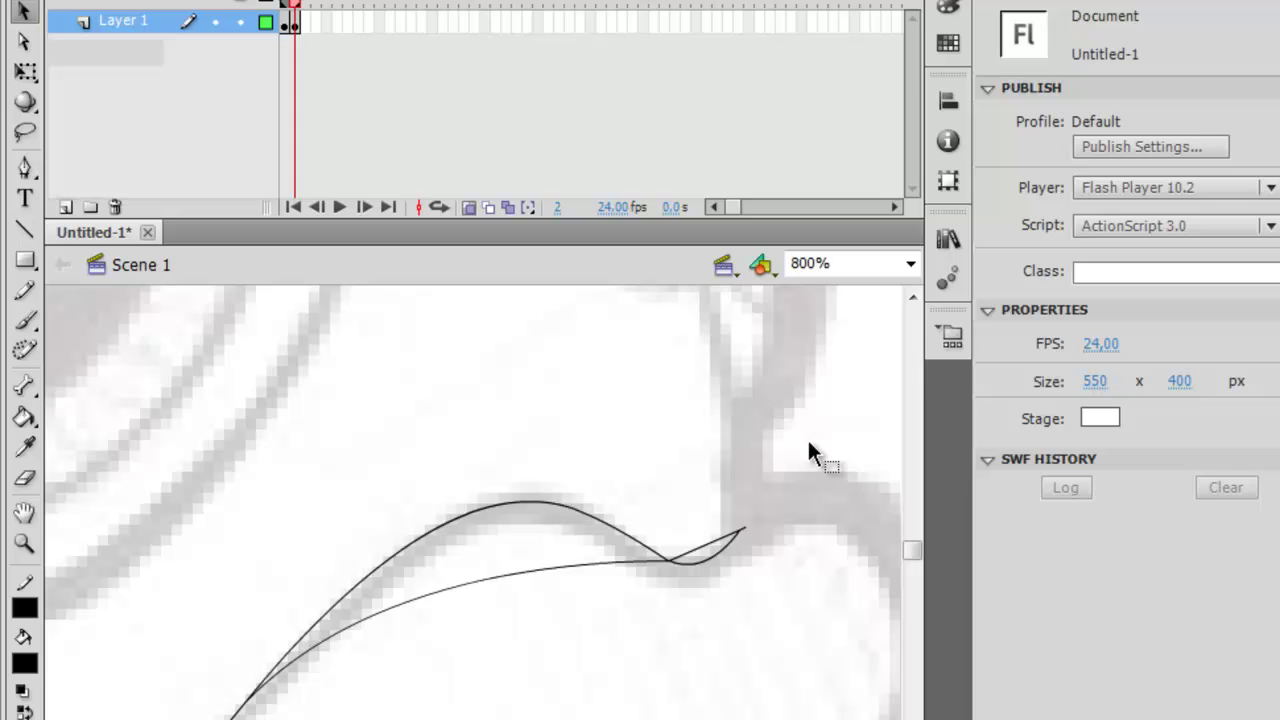
{"action": "left_click", "coordinate": [645, 573]}
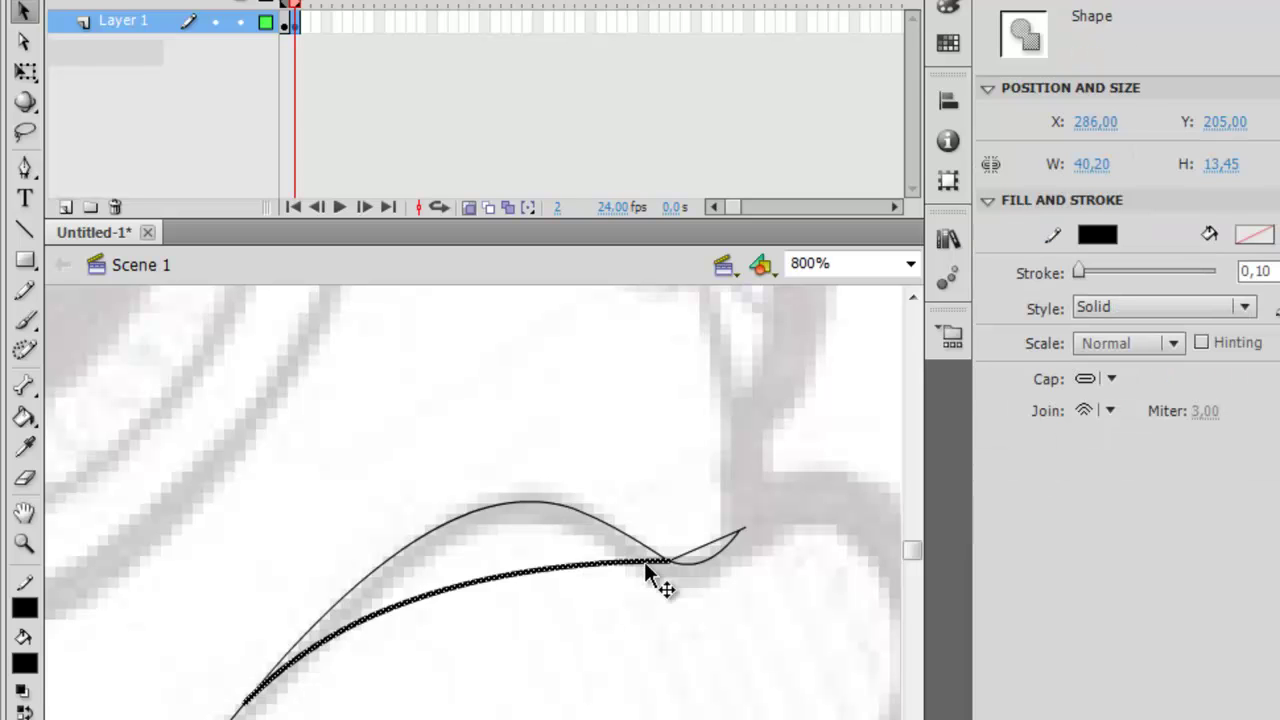
{"action": "key", "text": "Delete"}
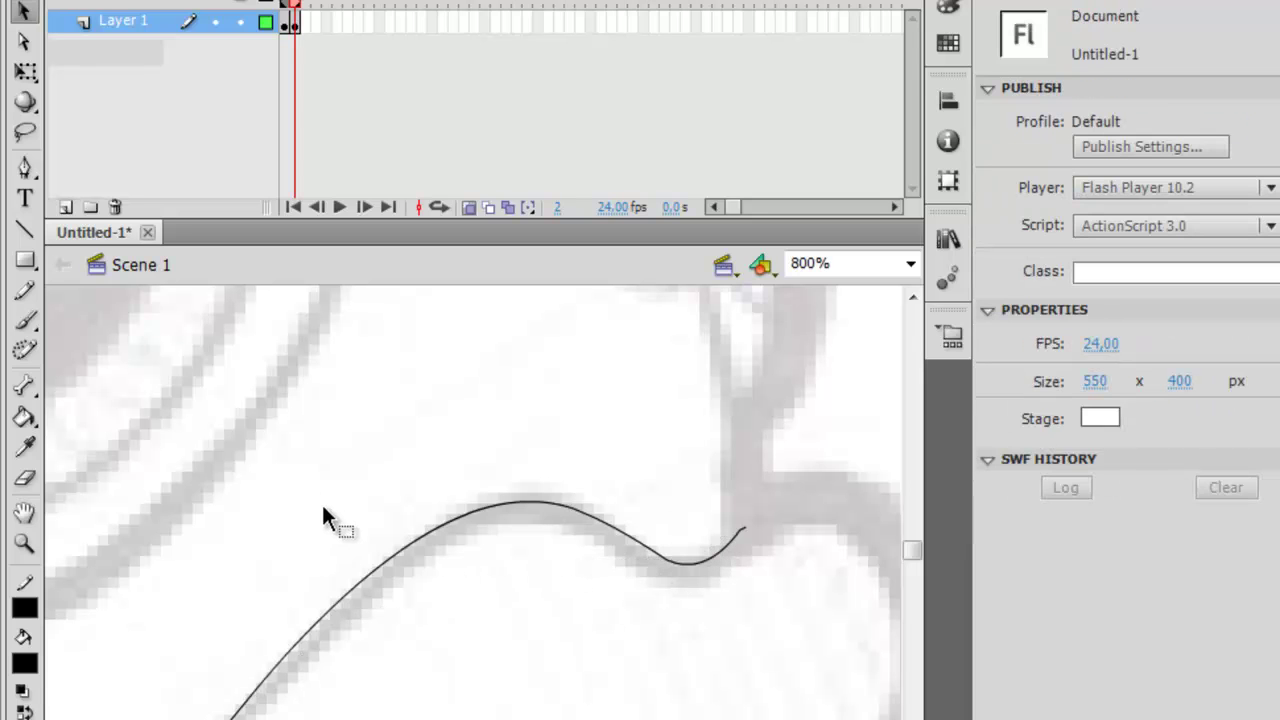
Step: Draw a second line about 52 by 23 px between the lip curve's endpoints as a drawing object and bend it upward inside that object
{"action": "left_click", "coordinate": [25, 230]}
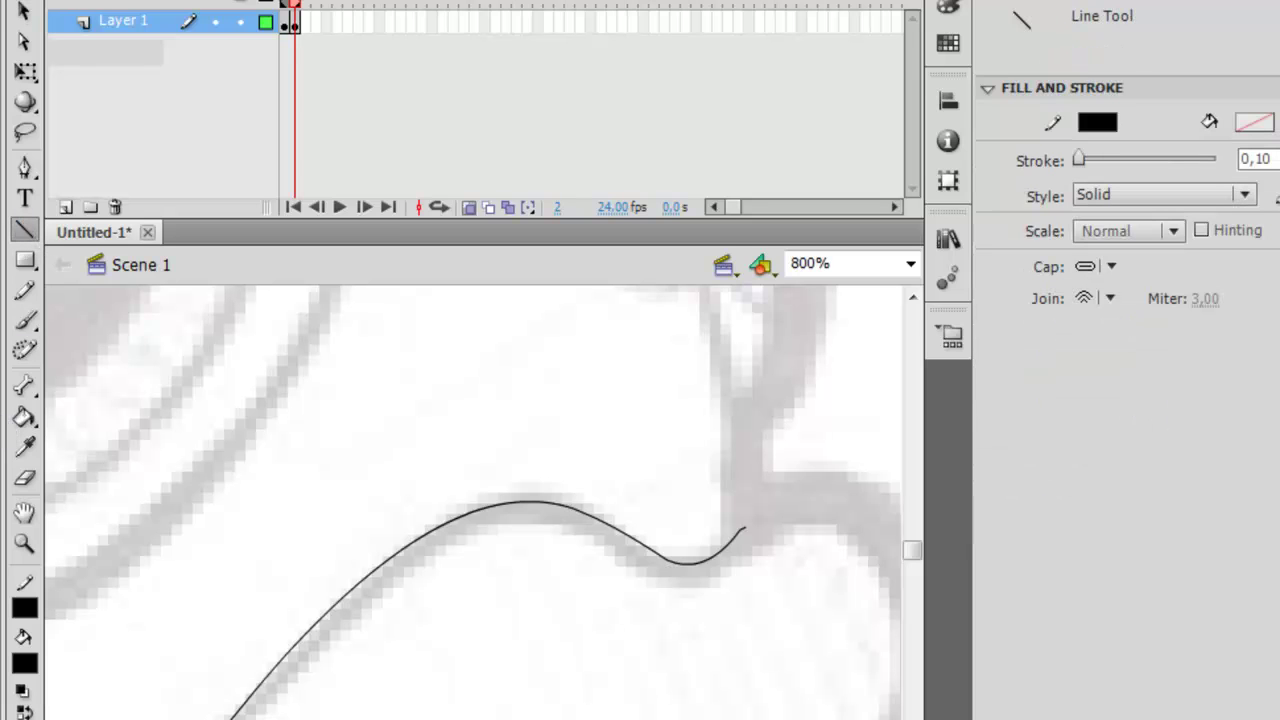
{"action": "mouse_move", "coordinate": [195, 719]}
{"action": "left_mouse_down"}
{"action": "mouse_move", "coordinate": [723, 497]}
{"action": "mouse_move", "coordinate": [740, 525]}
{"action": "left_mouse_up"}
{"action": "left_click", "coordinate": [25, 10]}
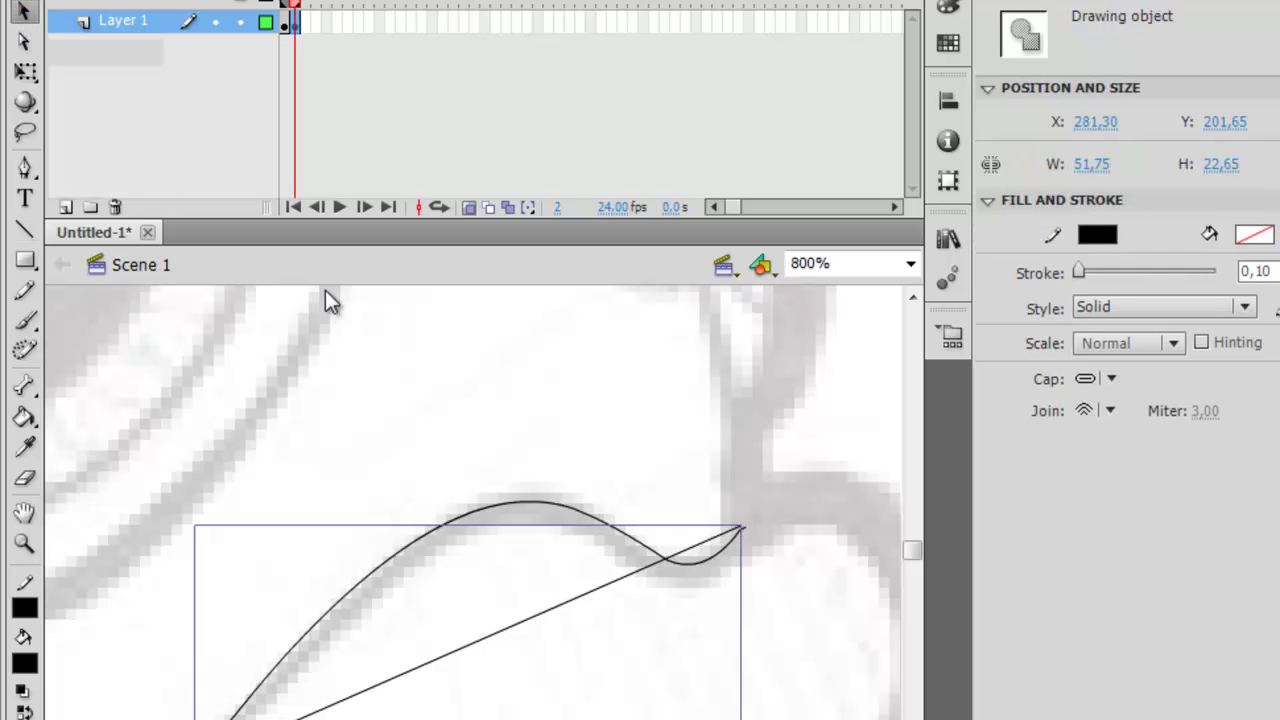
{"action": "double_click", "coordinate": [540, 606]}
{"action": "mouse_move", "coordinate": [540, 606]}
{"action": "left_mouse_down"}
{"action": "mouse_move", "coordinate": [516, 539]}
{"action": "mouse_move", "coordinate": [554, 504]}
{"action": "left_mouse_up"}
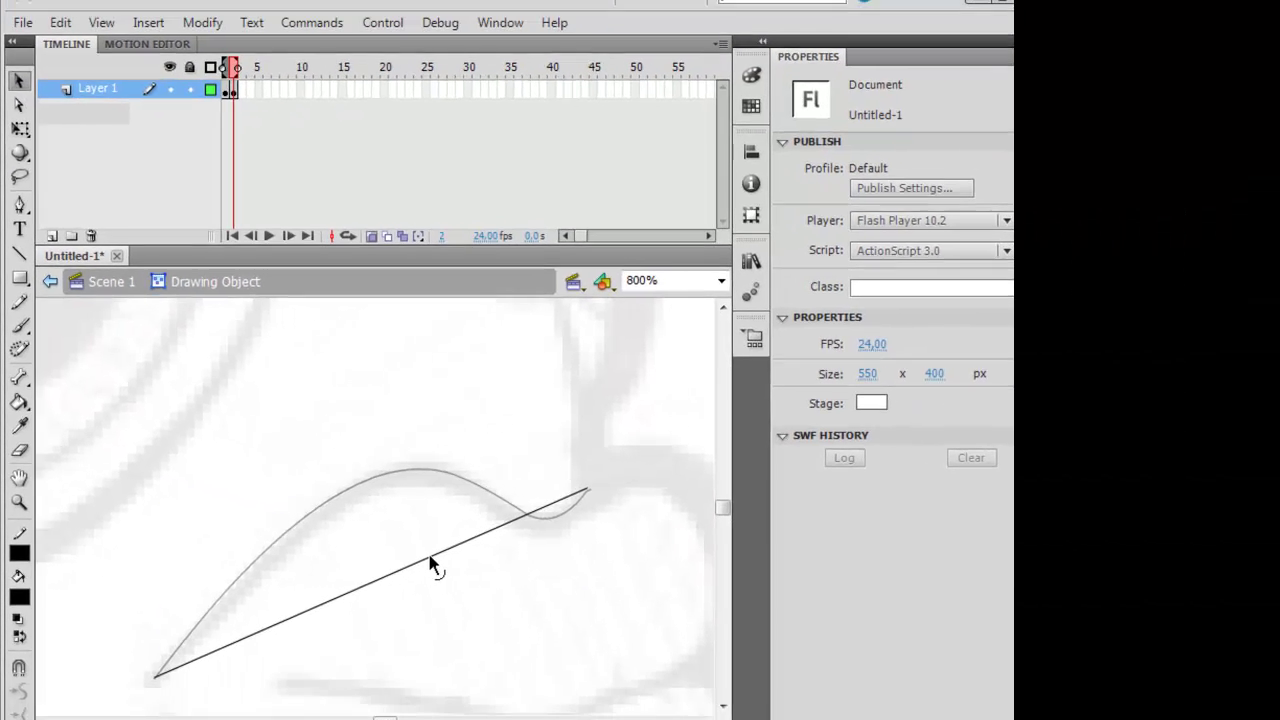
{"action": "left_click_drag", "start_coordinate": [420, 465], "coordinate": [441, 452]}
Step: Reshape the second line with both end handles into an S-curve along the sketched lip's lower edge, and return to the main scene
{"action": "left_click", "coordinate": [18, 115]}
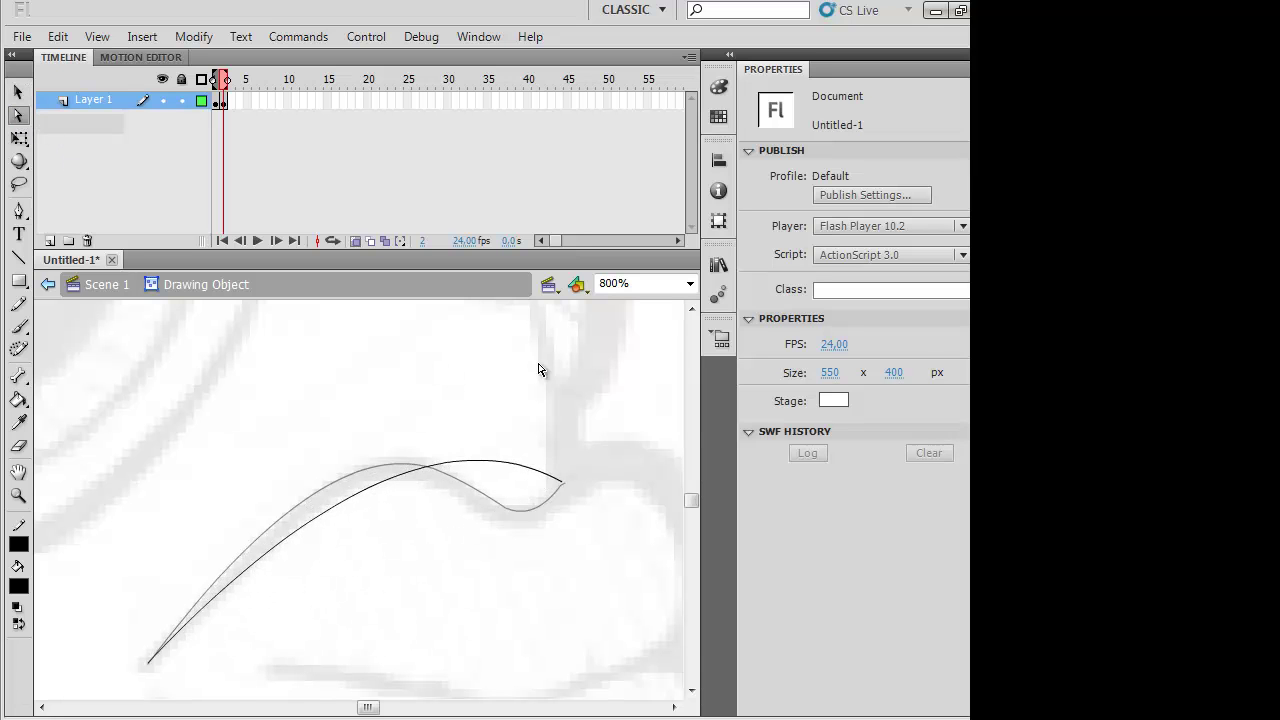
{"action": "left_click", "coordinate": [561, 485]}
{"action": "left_click_drag", "start_coordinate": [457, 428], "coordinate": [536, 584]}
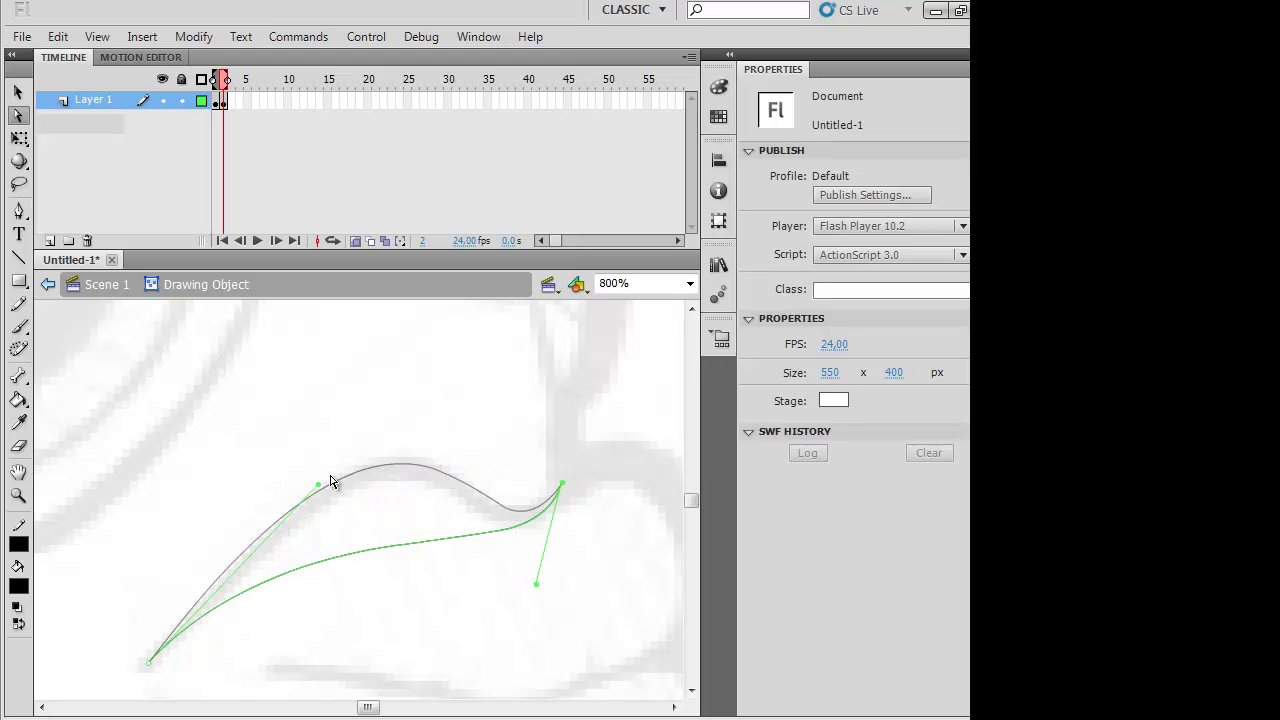
{"action": "left_click_drag", "start_coordinate": [318, 485], "coordinate": [421, 326]}
{"action": "left_click_drag", "start_coordinate": [536, 588], "coordinate": [488, 633]}
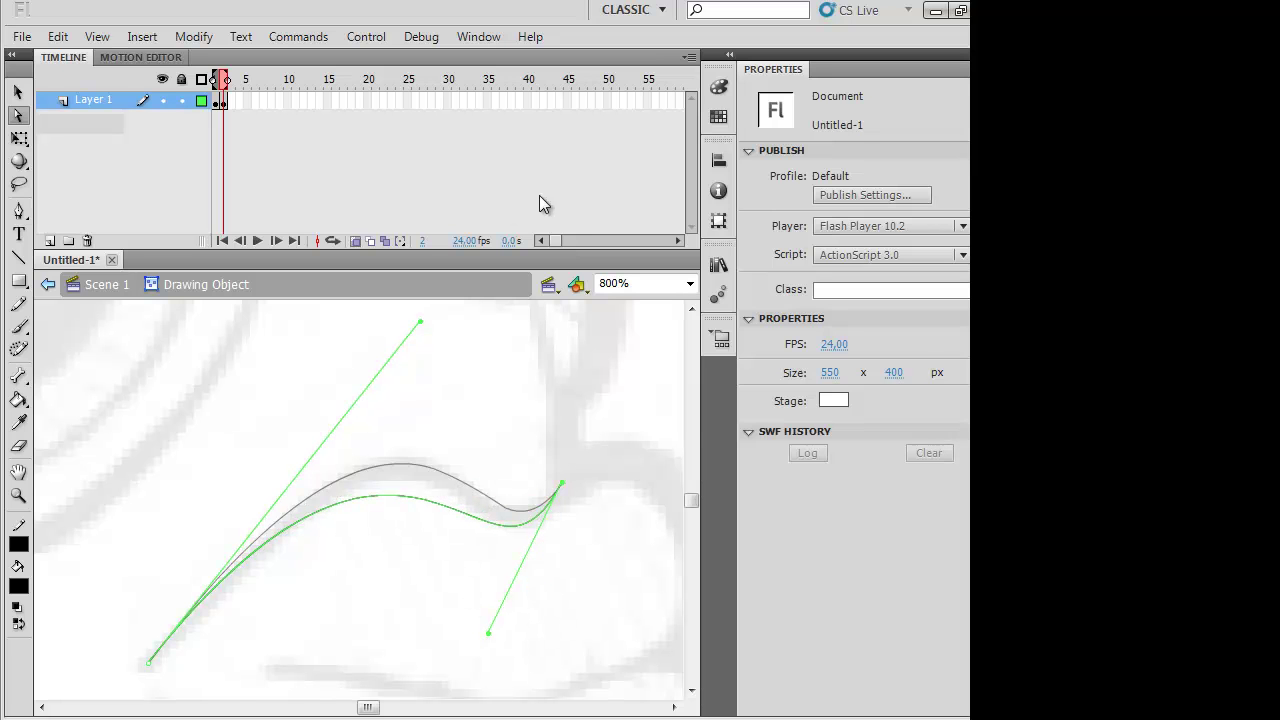
{"action": "left_click_drag", "start_coordinate": [421, 326], "coordinate": [443, 291]}
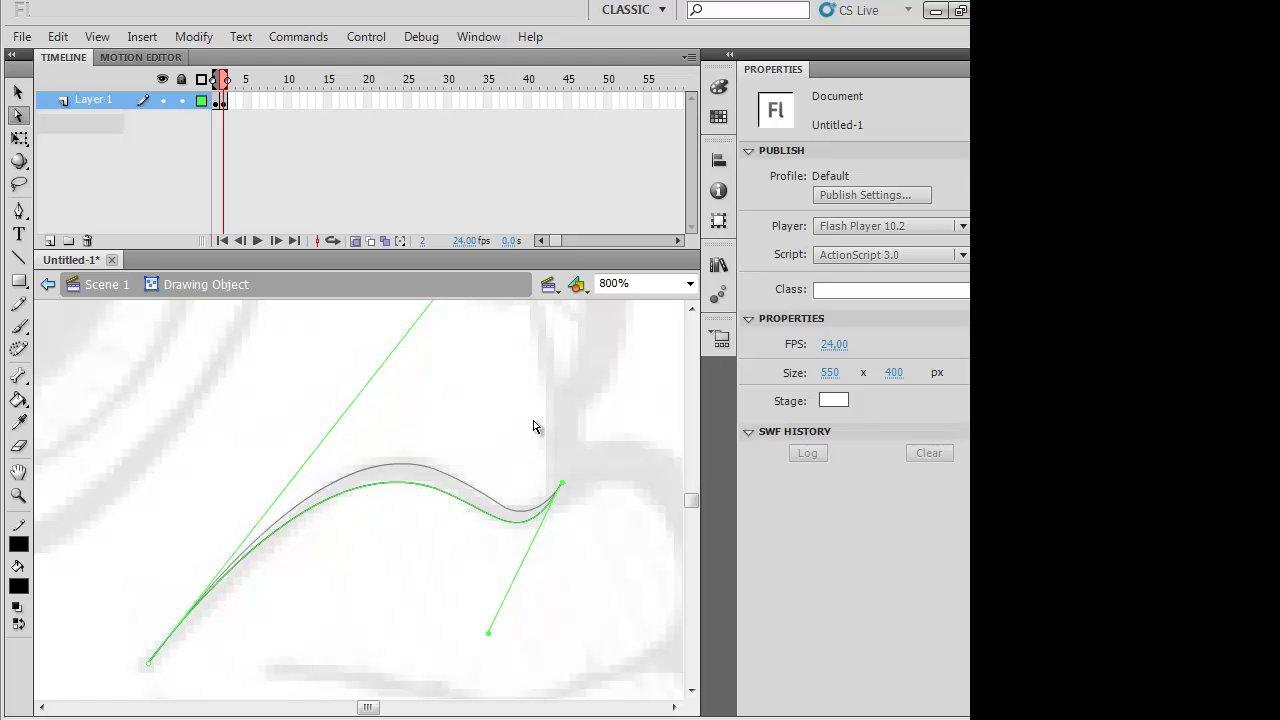
{"action": "left_click", "coordinate": [95, 285]}
{"action": "left_click", "coordinate": [165, 393]}
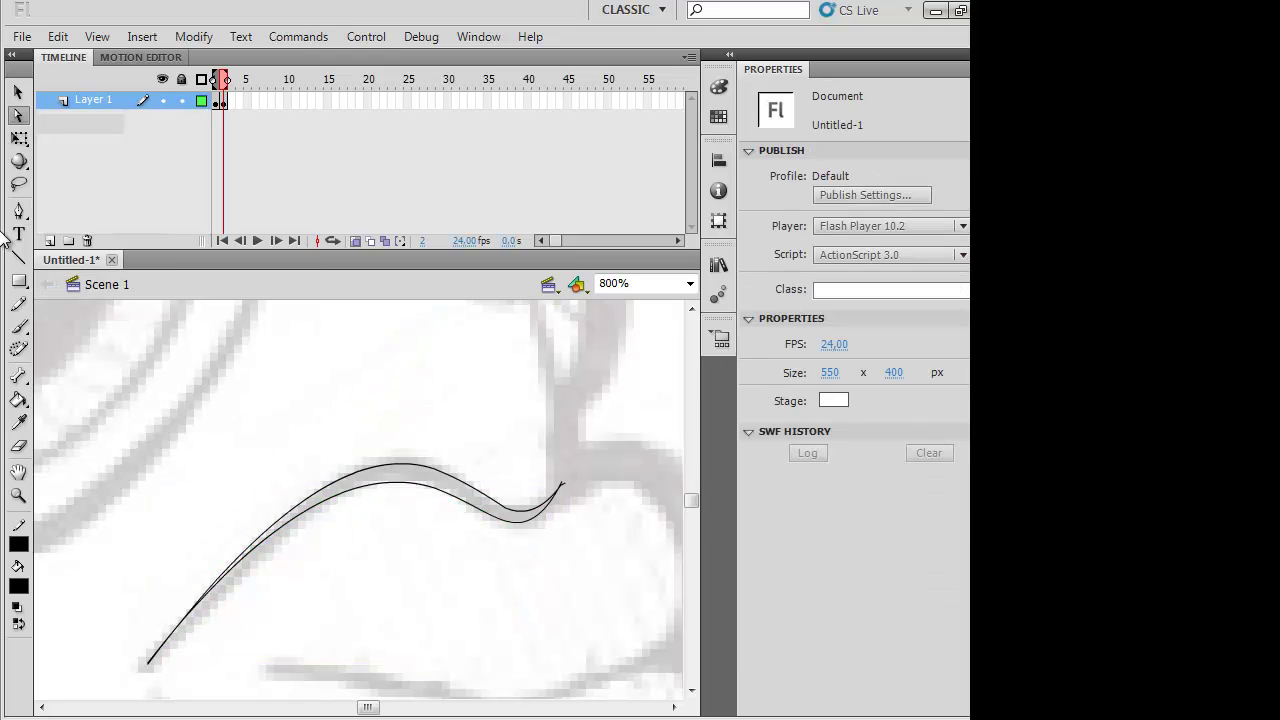
Step: Break apart the second lip curve to merge it with the first, and delete the stray stub at the inner-notch end
{"action": "left_click", "coordinate": [17, 92]}
{"action": "left_click_drag", "start_coordinate": [194, 409], "coordinate": [640, 612]}
{"action": "right_click", "coordinate": [418, 483]}
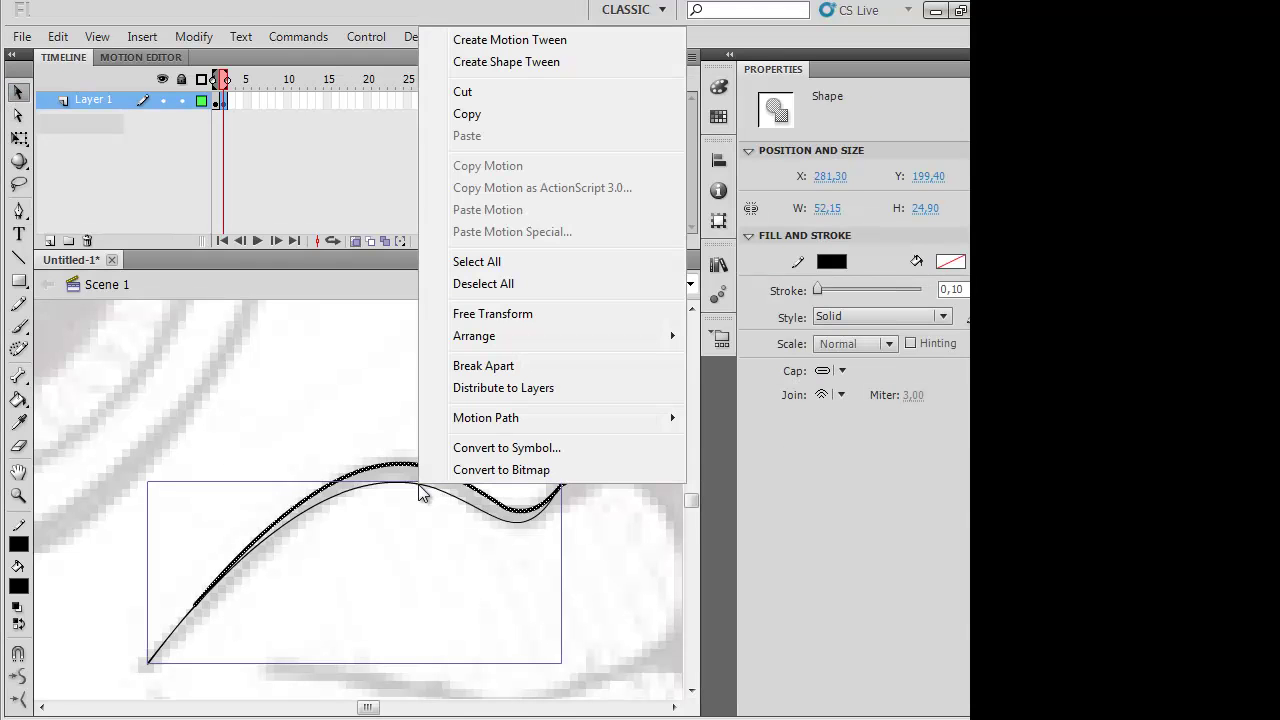
{"action": "left_click", "coordinate": [499, 370]}
{"action": "left_click", "coordinate": [606, 501]}
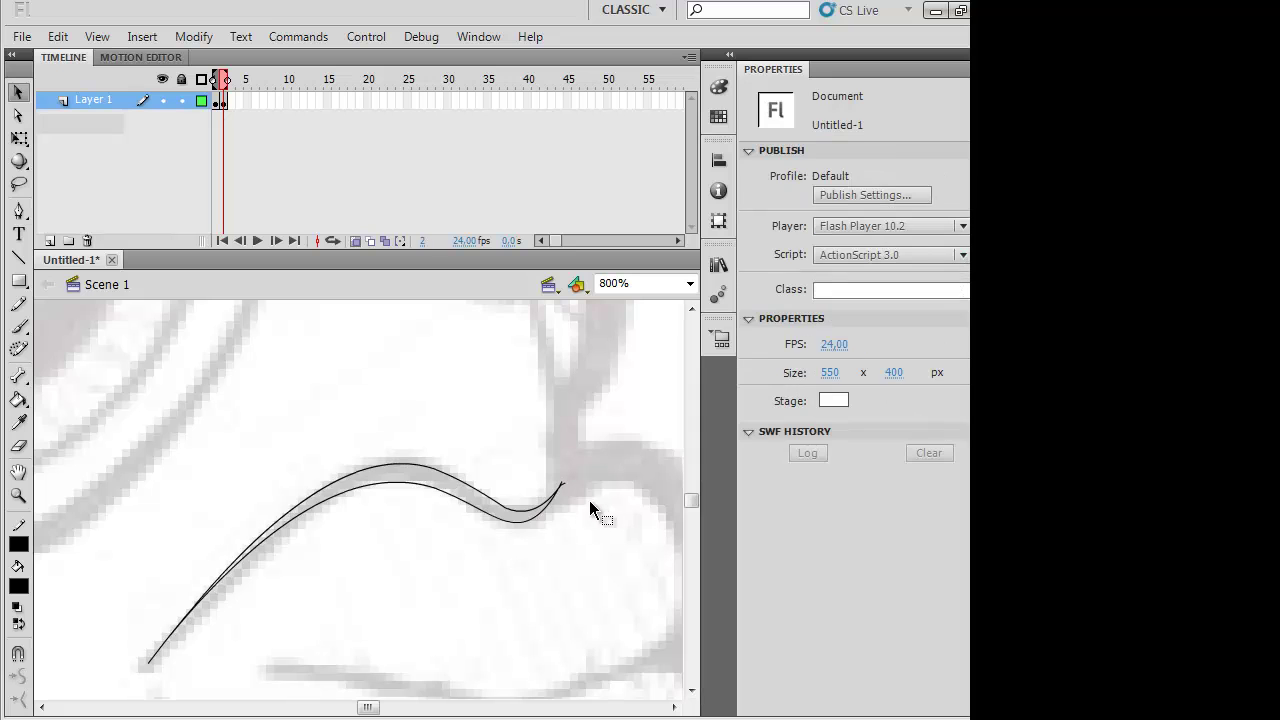
{"action": "left_click", "coordinate": [564, 484]}
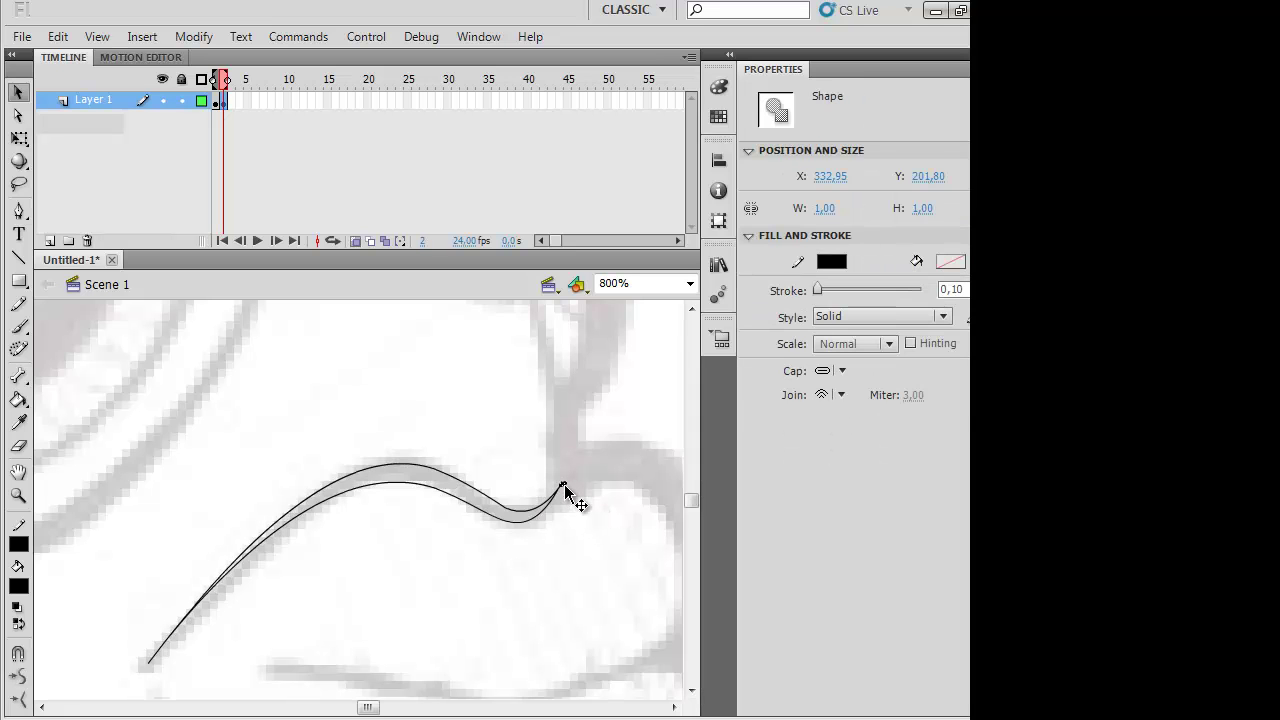
{"action": "key", "text": "Delete"}
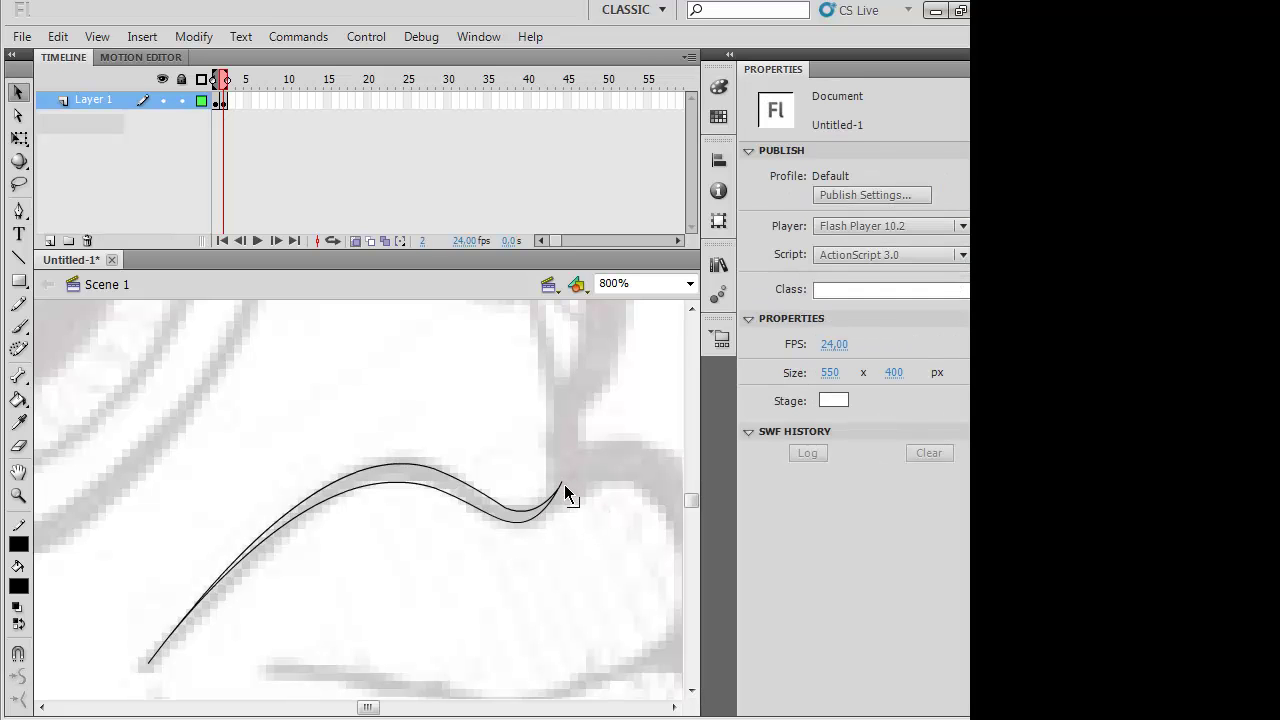
Step: Fill the gap between the two upper lip curves with black using the Paint Bucket, and turn off onion skinning
{"action": "left_click", "coordinate": [18, 400]}
{"action": "left_click", "coordinate": [388, 469]}
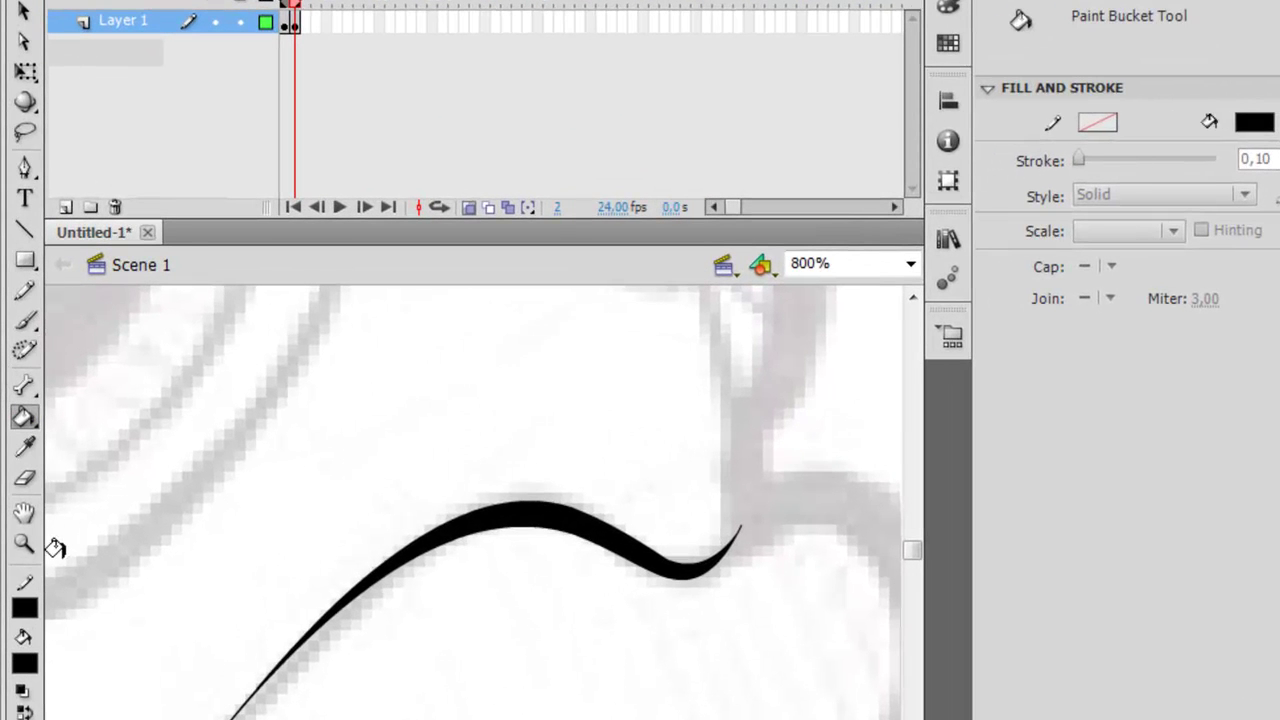
{"action": "left_click", "coordinate": [24, 543]}
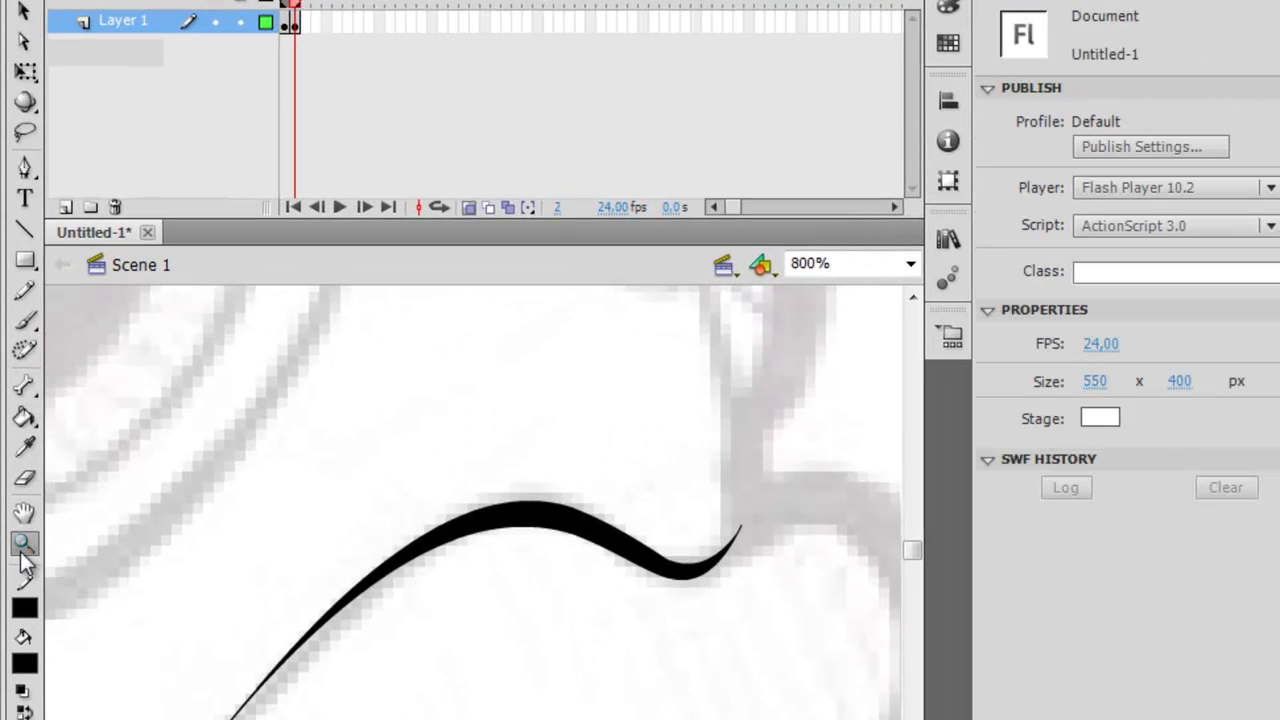
{"action": "left_click", "coordinate": [380, 597], "text": "alt"}
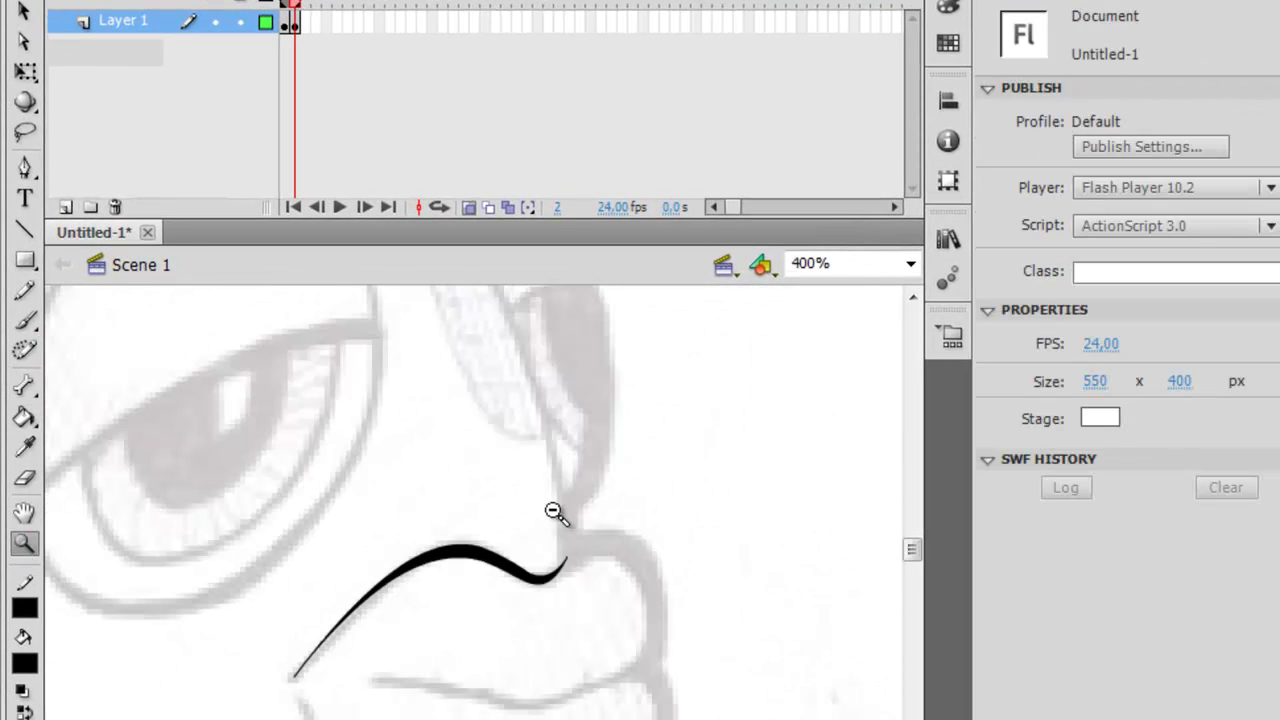
{"action": "left_click", "coordinate": [554, 512], "text": "alt"}
{"action": "left_click", "coordinate": [498, 680], "text": "alt"}
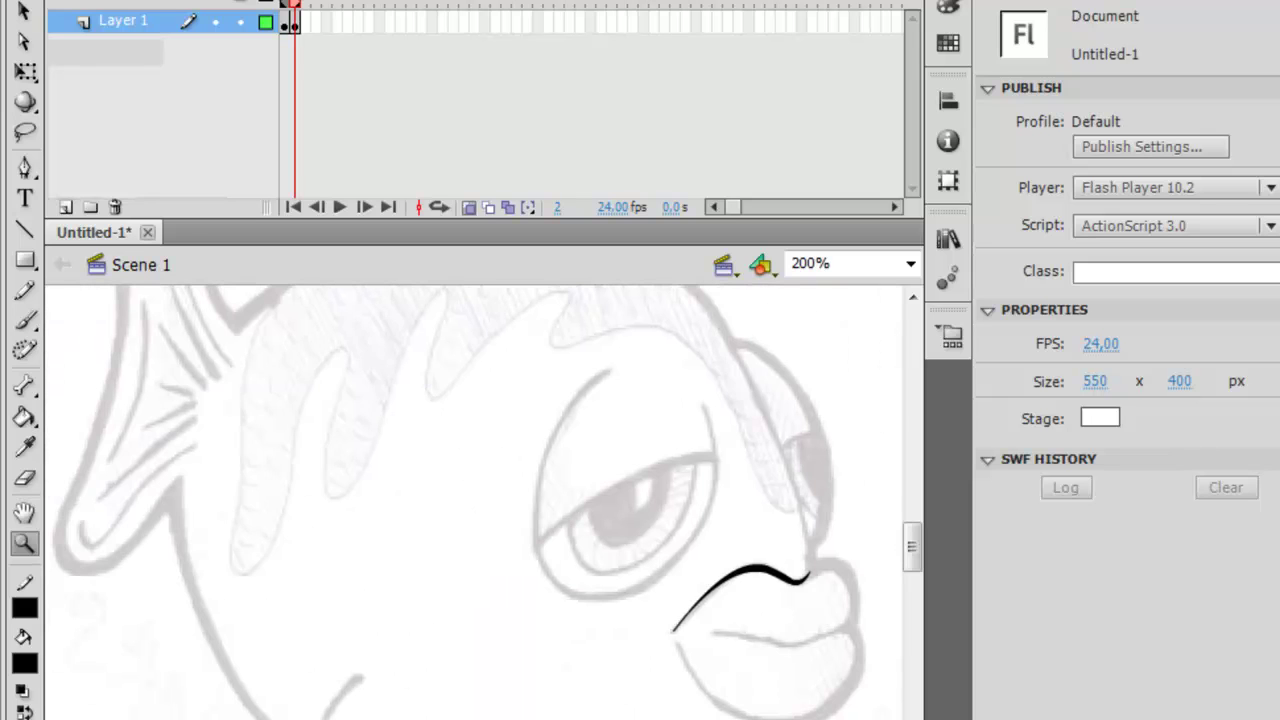
{"action": "left_click", "coordinate": [498, 680]}
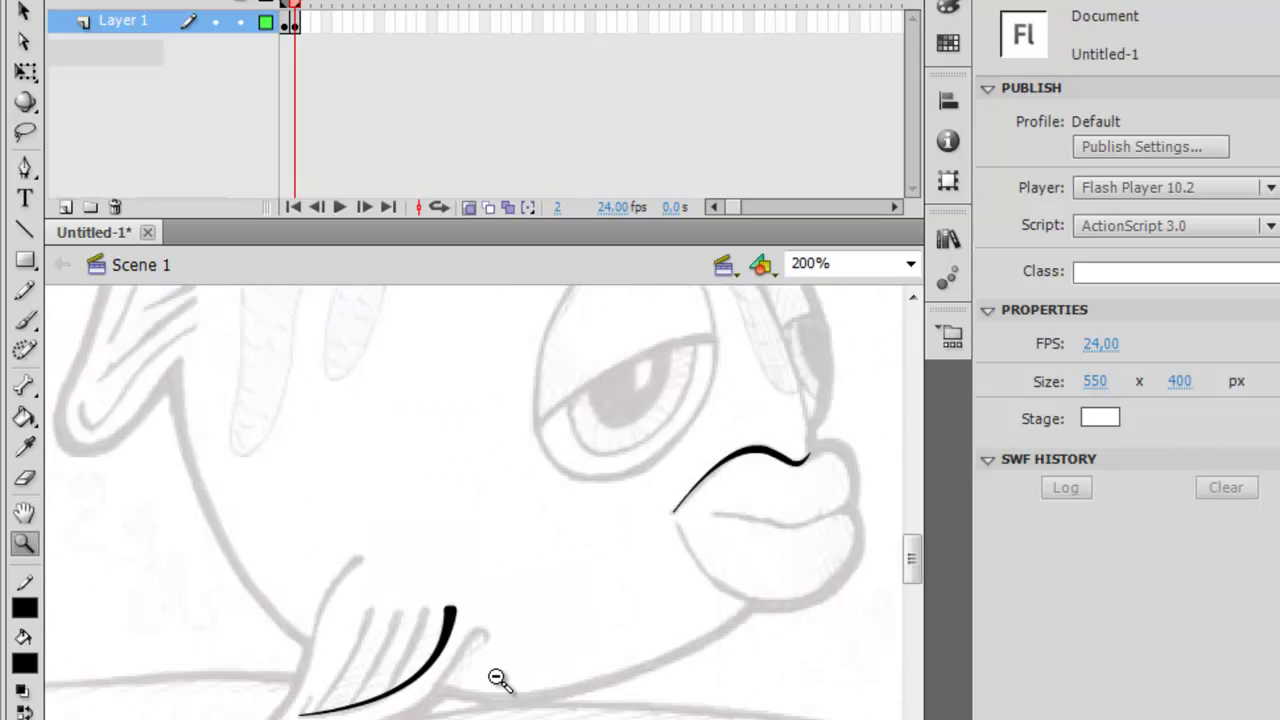
{"action": "left_click", "coordinate": [469, 207]}
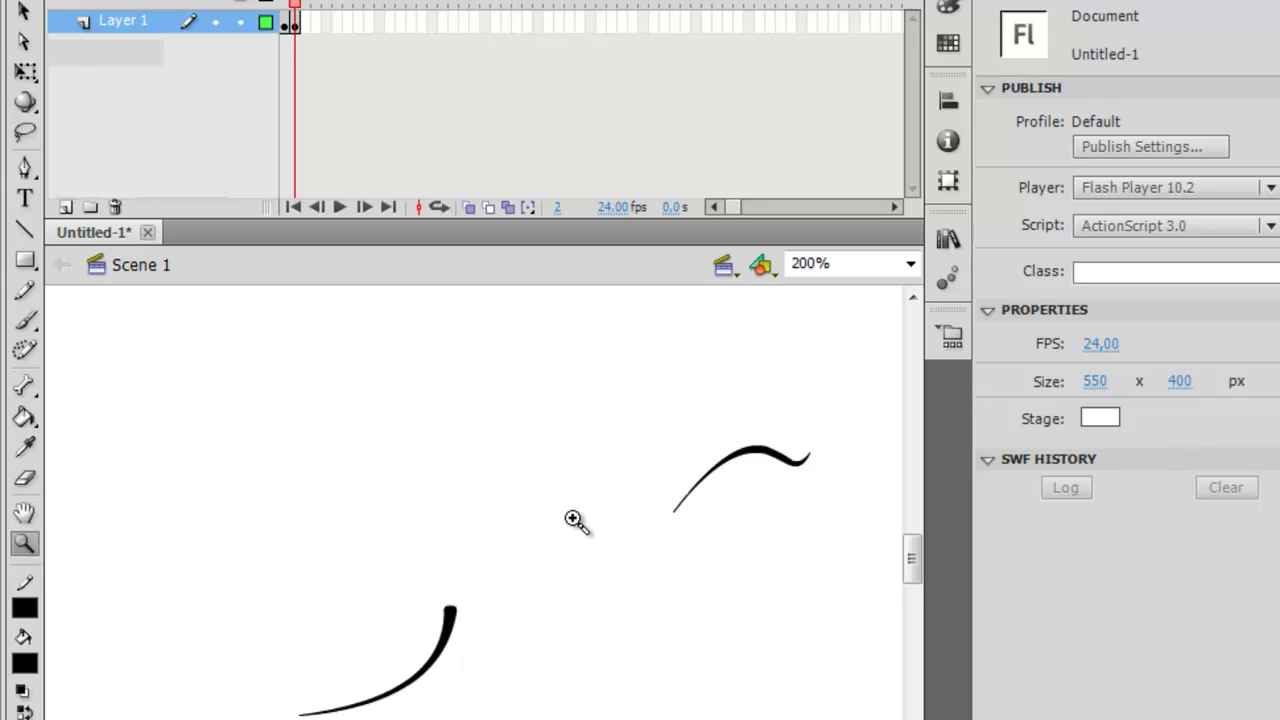
Step: Delete the remaining stray line segment at the inner-notch tip of the filled upper lip stroke
{"action": "left_click", "coordinate": [737, 468]}
{"action": "left_click", "coordinate": [509, 521]}
{"action": "left_click", "coordinate": [500, 527]}
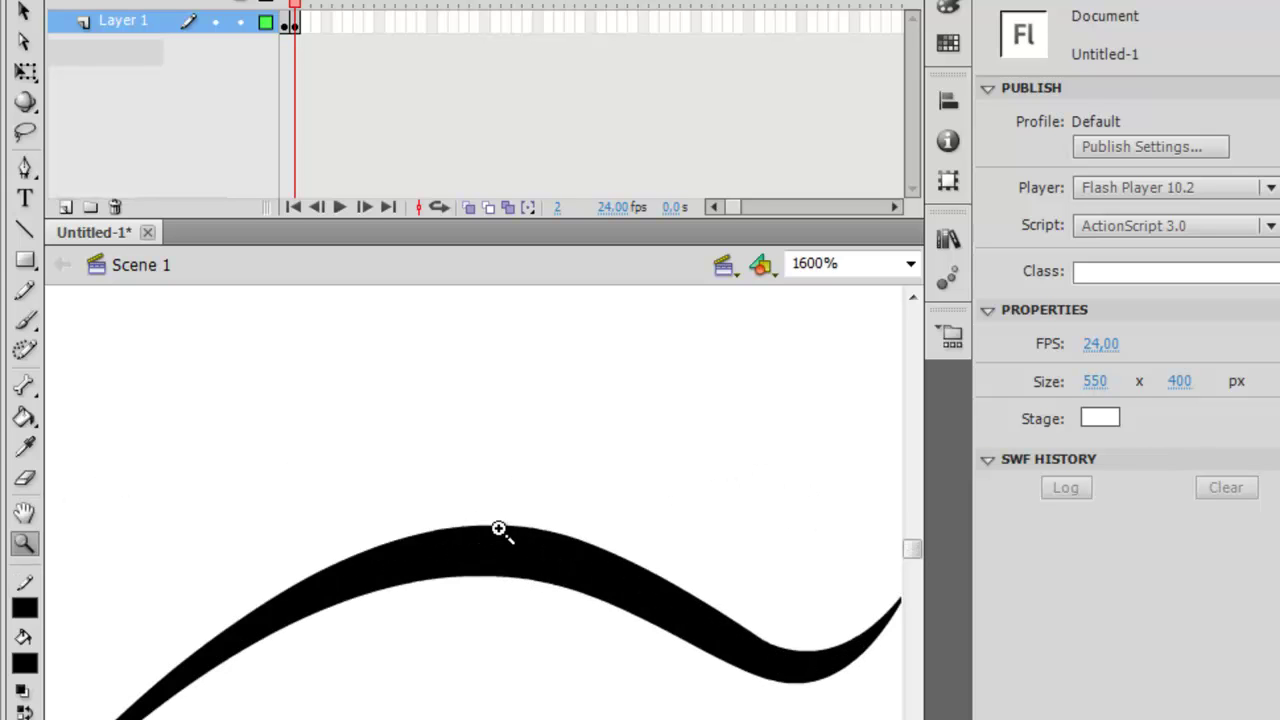
{"action": "left_click", "coordinate": [499, 528]}
{"action": "scroll", "coordinate": [500, 532], "scroll_direction": "down", "scroll_amount": 3}
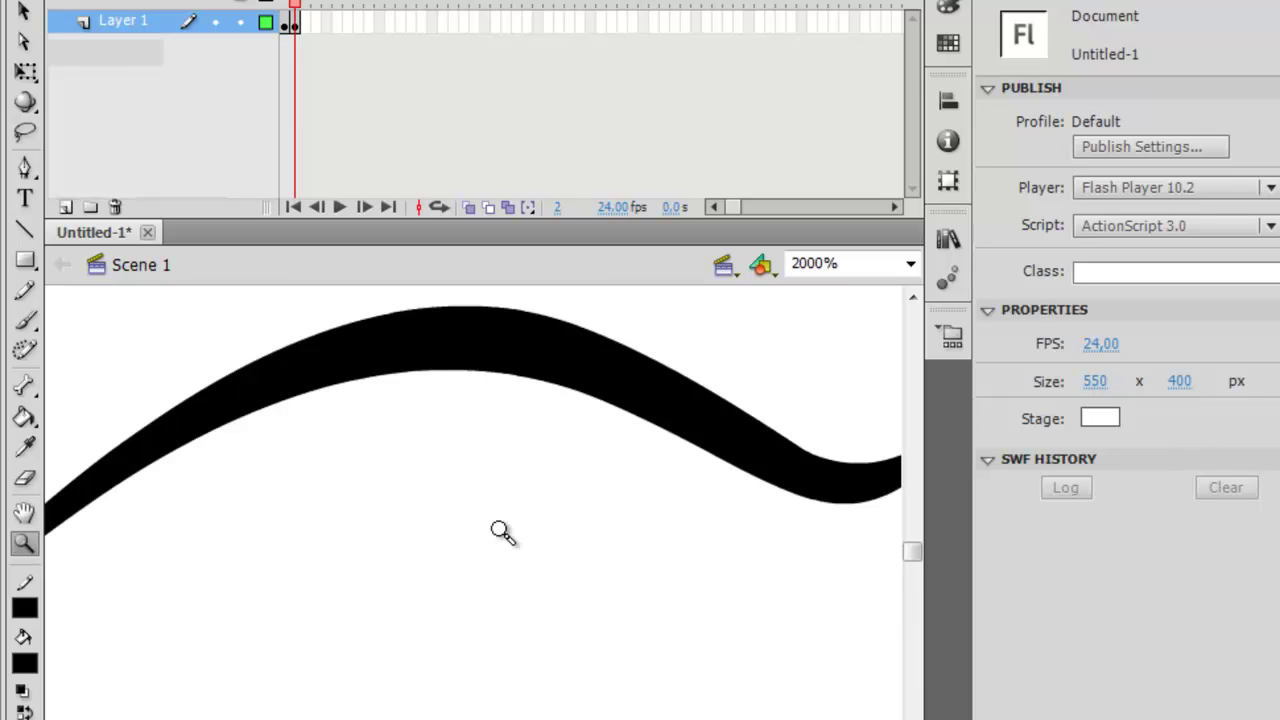
{"action": "left_click_drag", "start_coordinate": [470, 719], "coordinate": [484, 719]}
{"action": "left_click", "coordinate": [25, 10]}
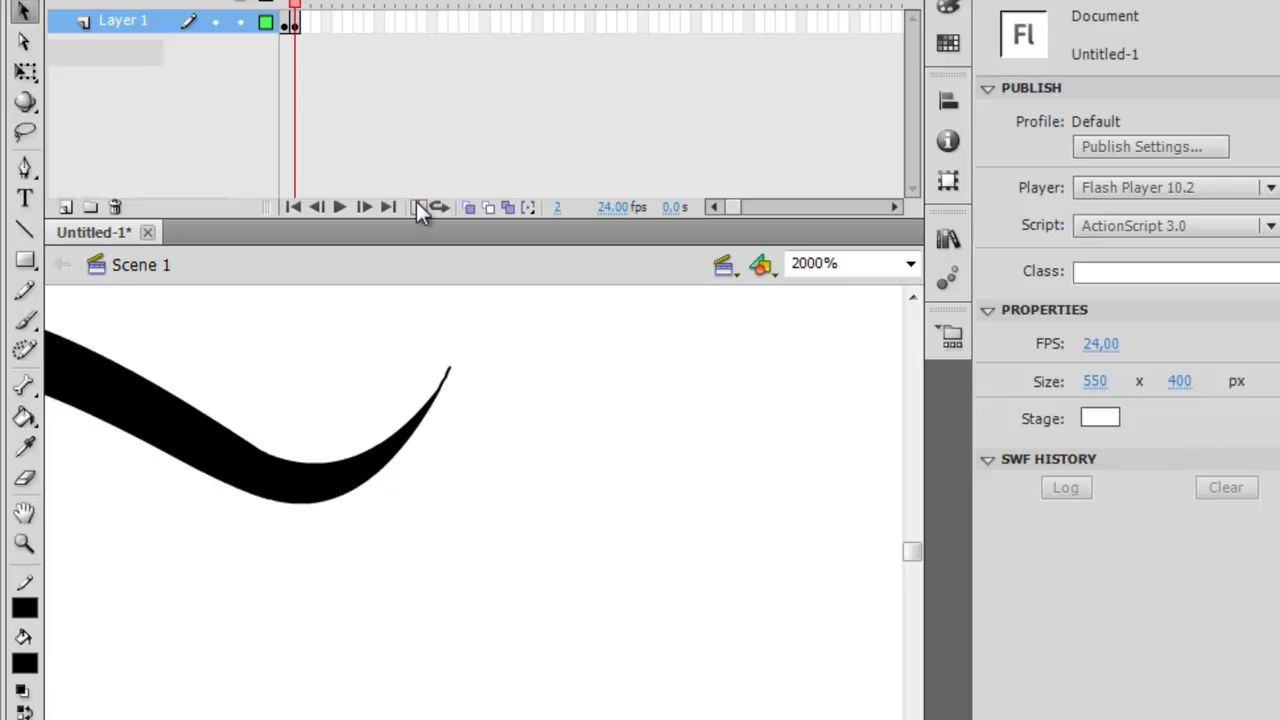
{"action": "left_click", "coordinate": [446, 368]}
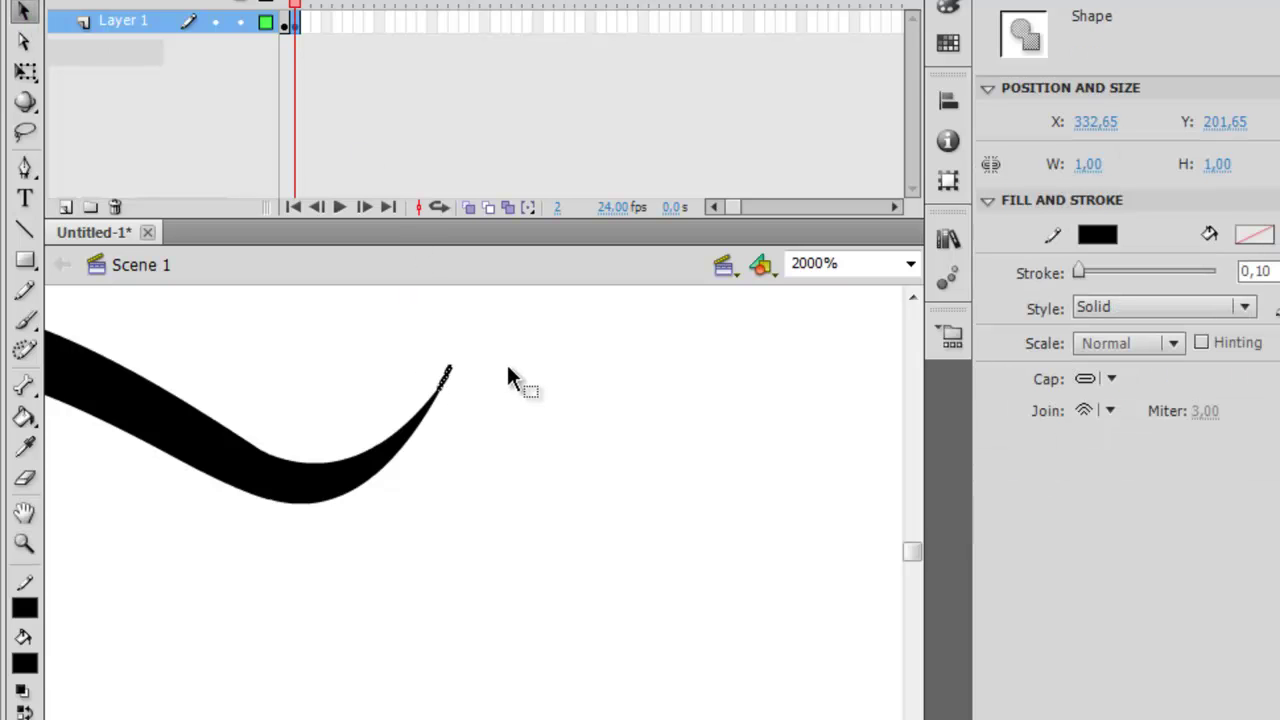
{"action": "key", "text": "Delete"}
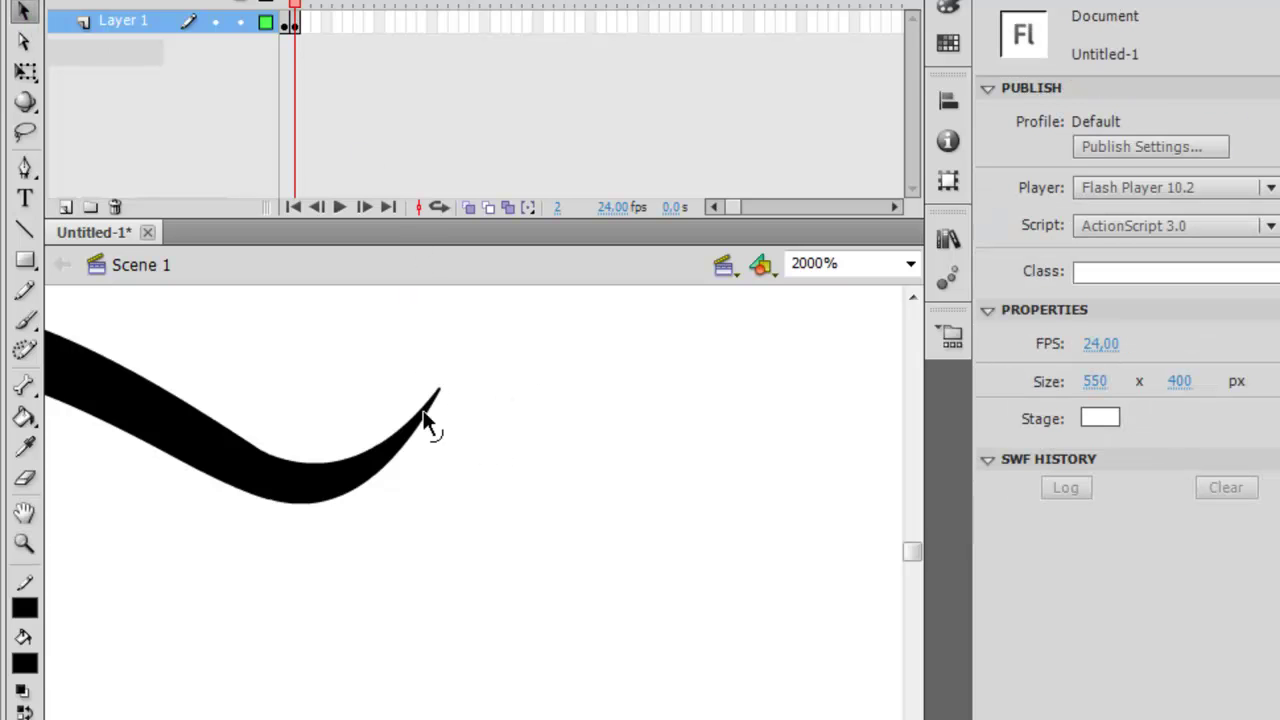
{"action": "scroll", "coordinate": [490, 683], "scroll_direction": "down", "scroll_amount": 5}
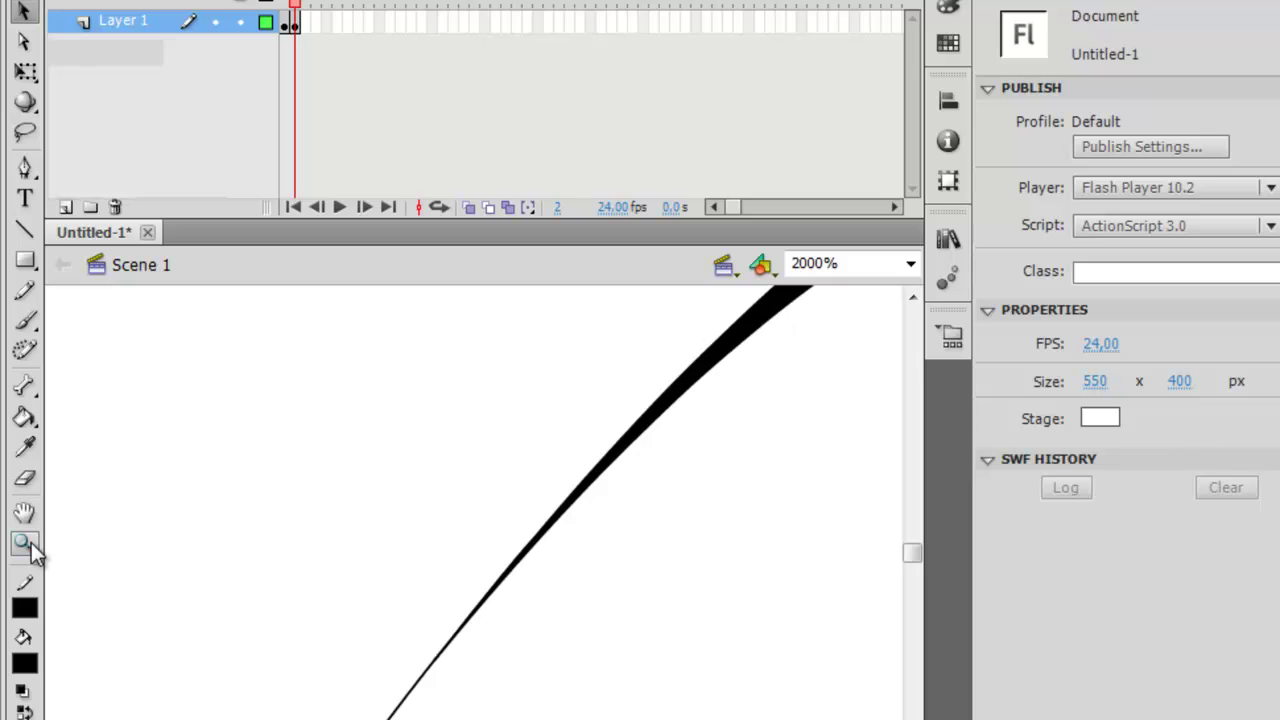
Step: Examine the filled upper lip stroke alongside the other traced curve at 125% zoom, and switch to the Subselection tool
{"action": "left_click", "coordinate": [27, 546]}
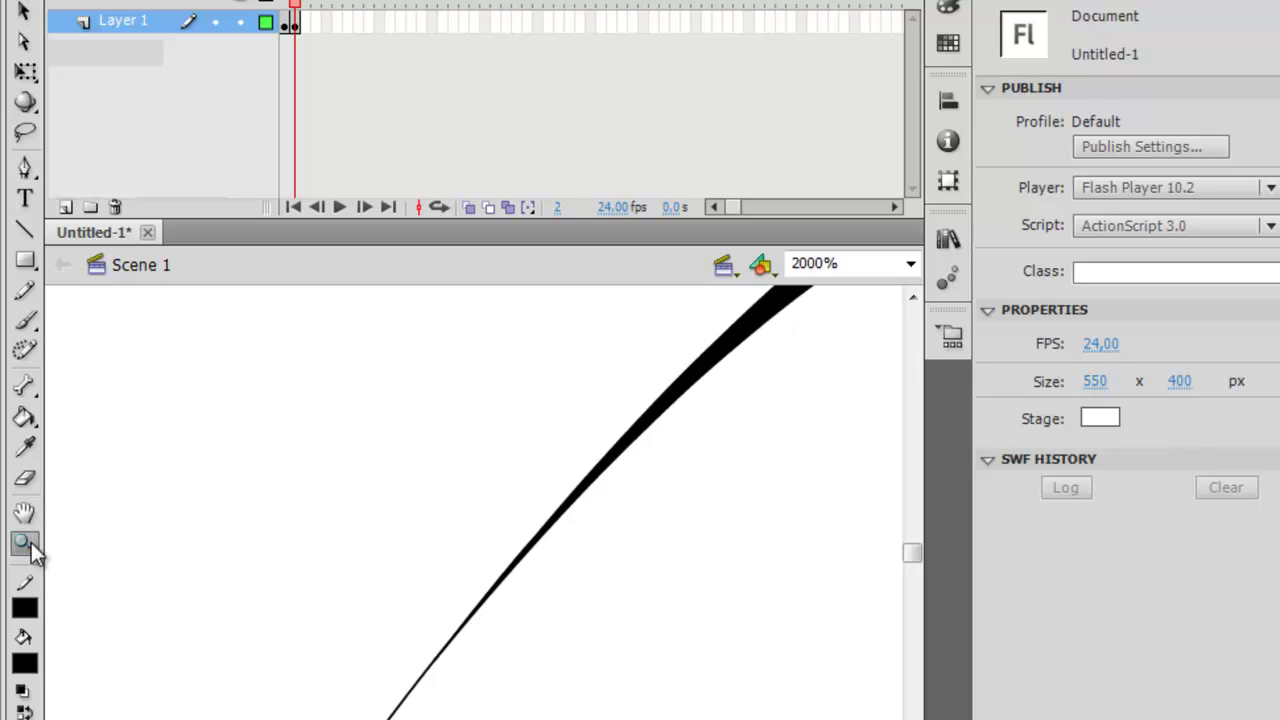
{"action": "left_click", "coordinate": [493, 556], "text": "alt"}
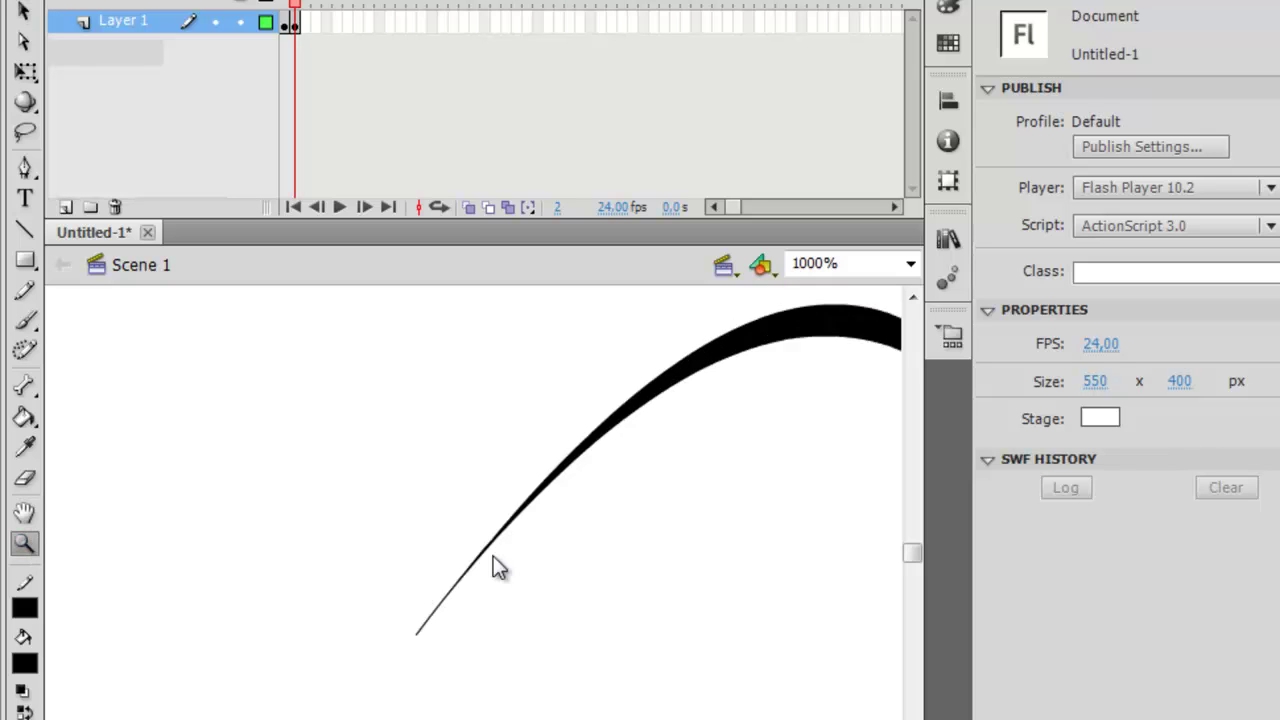
{"action": "left_click", "coordinate": [493, 556], "text": "alt"}
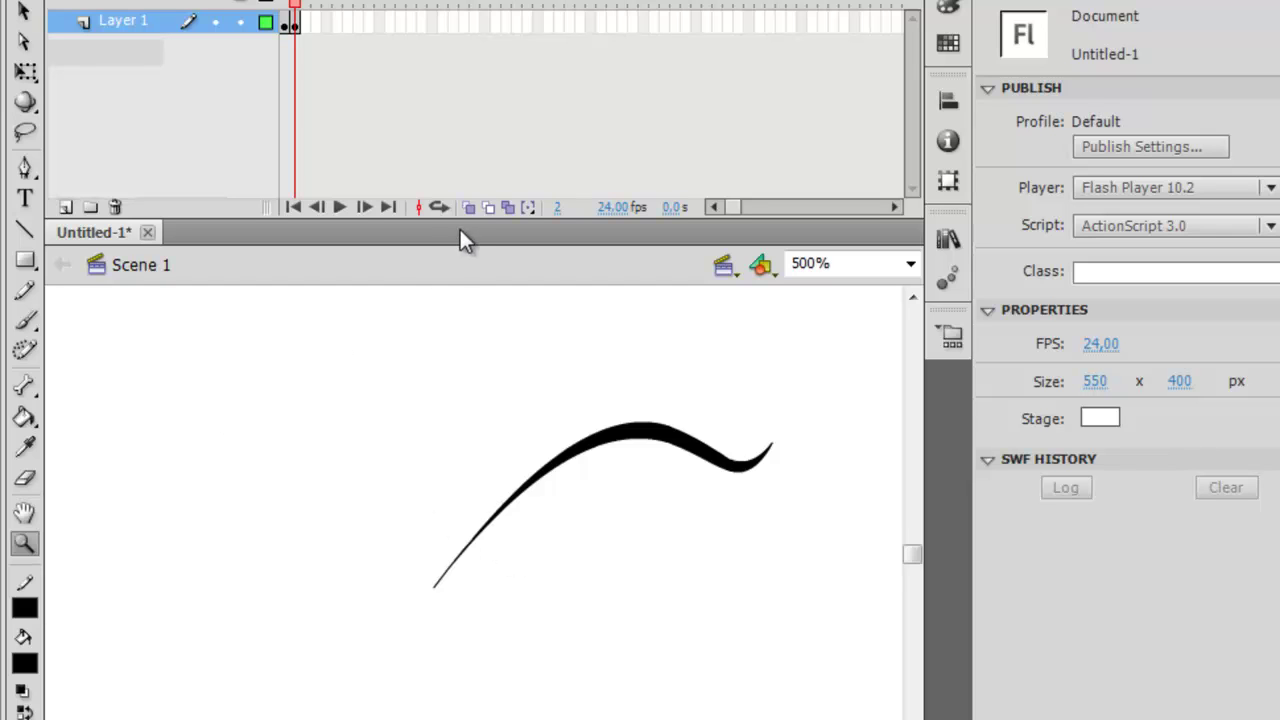
{"action": "left_click", "coordinate": [393, 510], "text": "alt"}
{"action": "left_click", "coordinate": [393, 510], "text": "alt"}
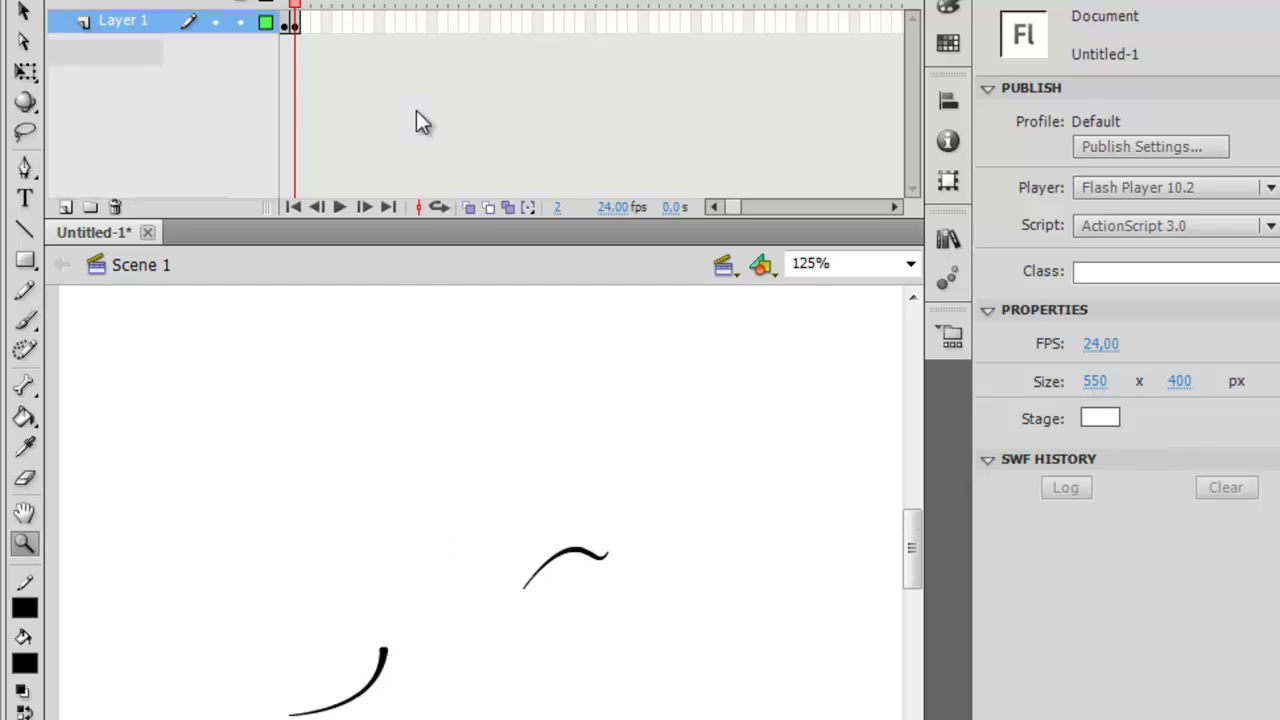
{"action": "left_click", "coordinate": [25, 231]}
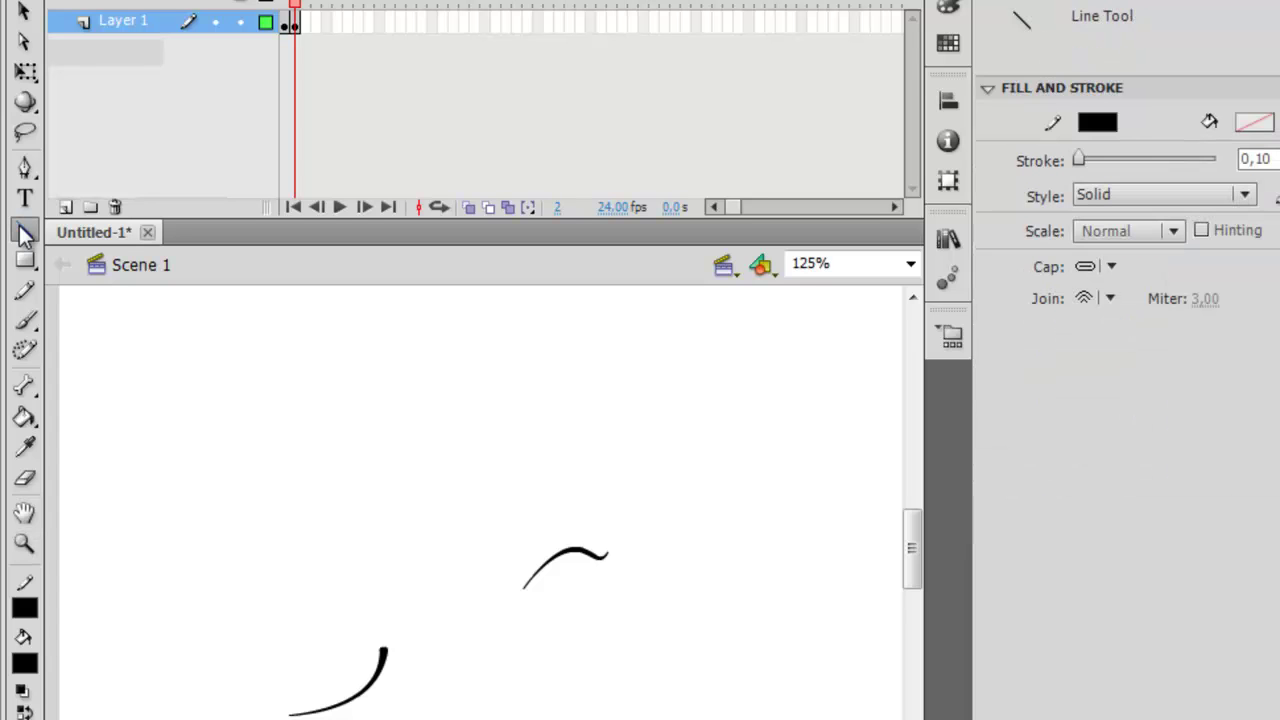
{"action": "left_click", "coordinate": [27, 47]}
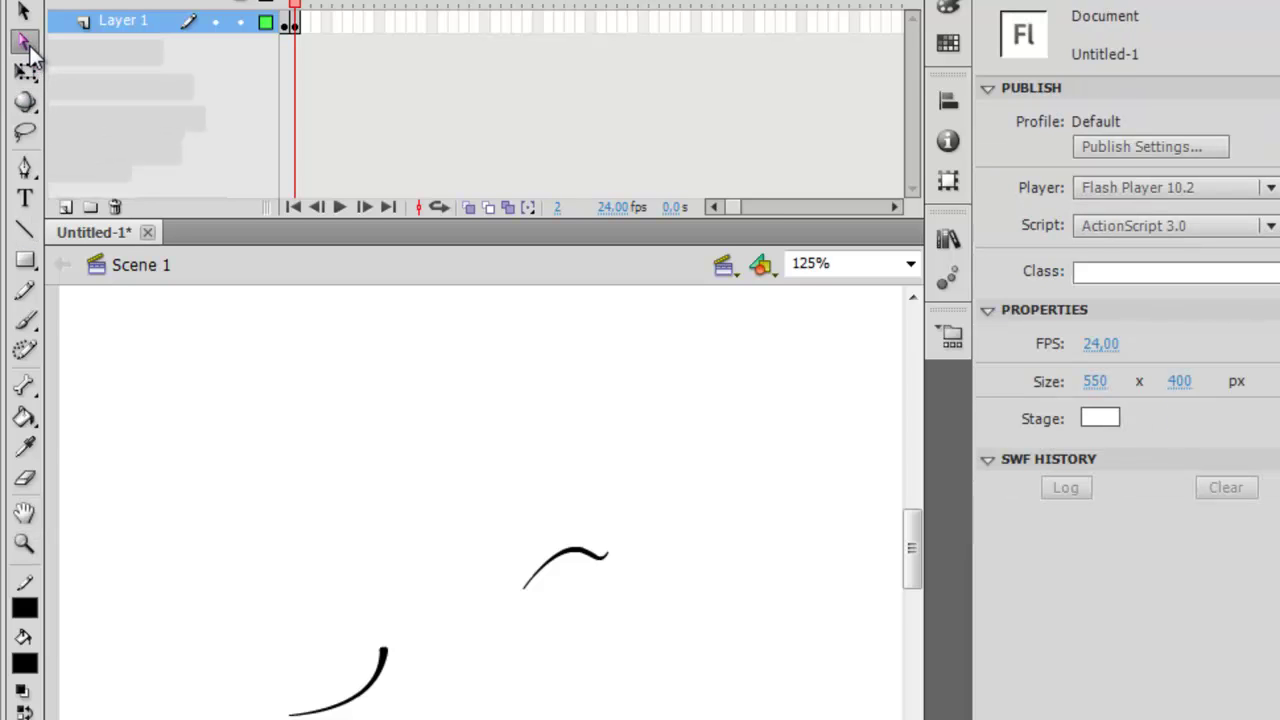